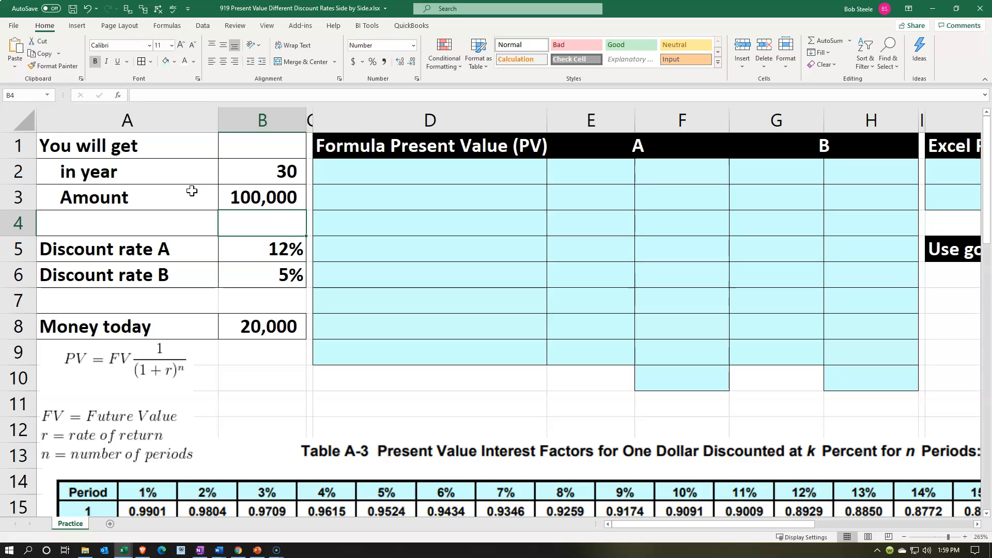
Review the given data in column B: both discount rates, the amount received and the money today.
key(Down)
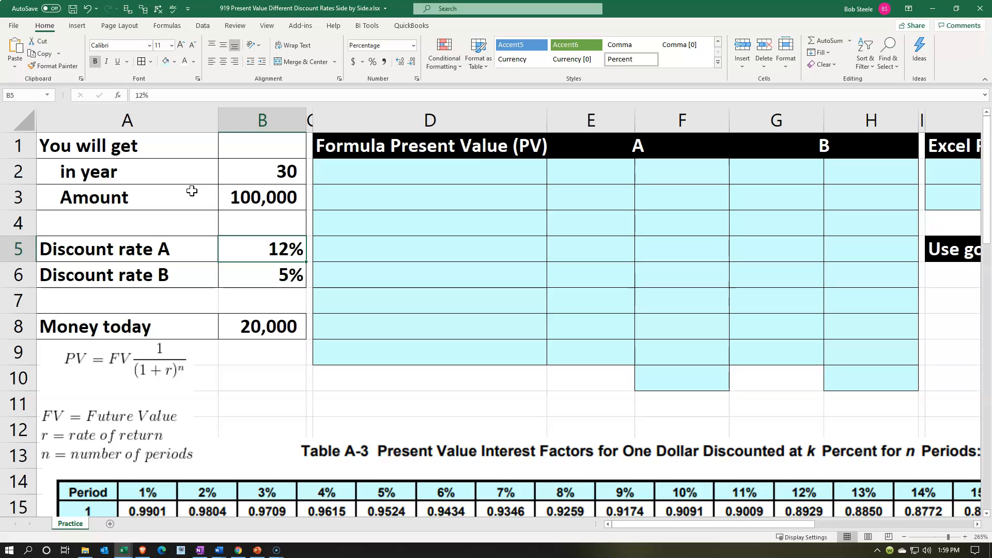
key(Down)
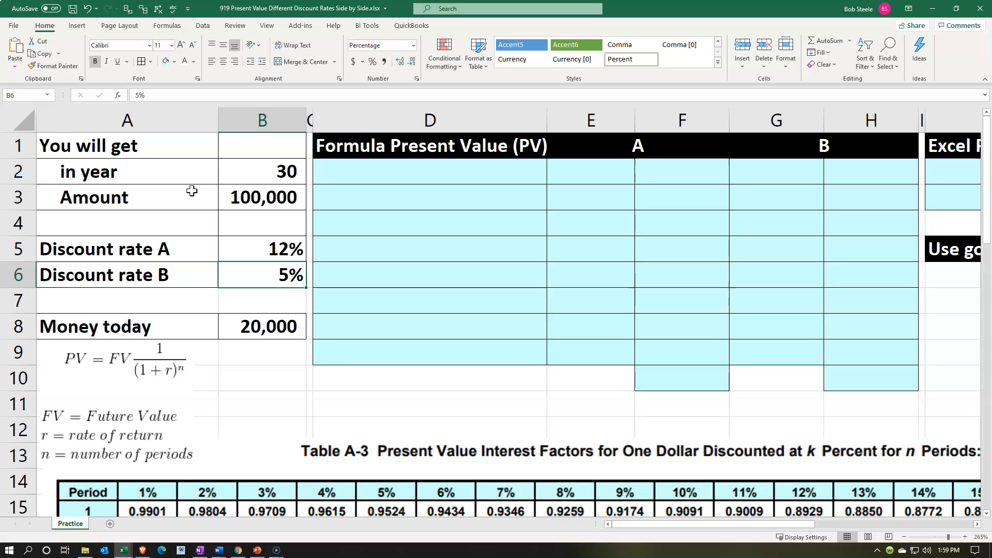
key(Down)
key(Down)
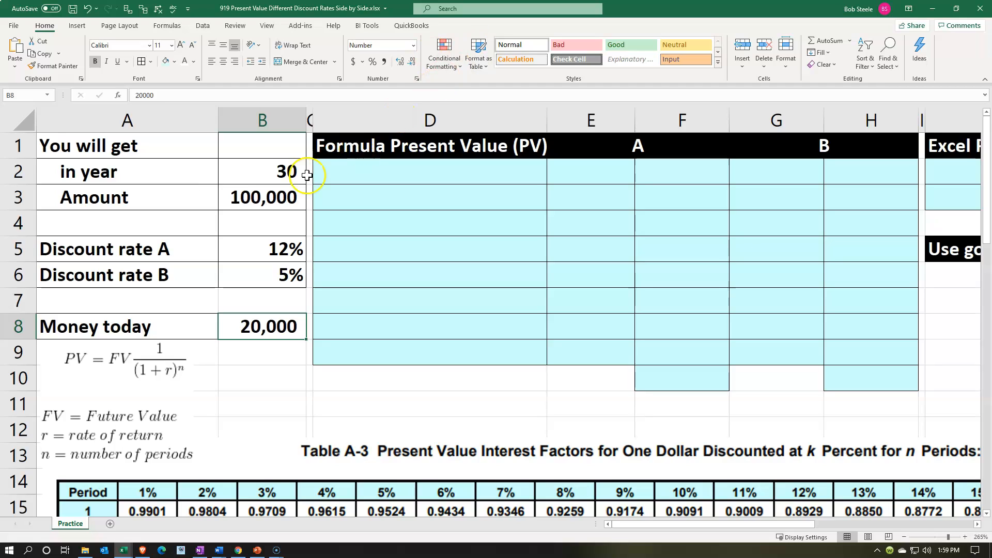
click(275, 196)
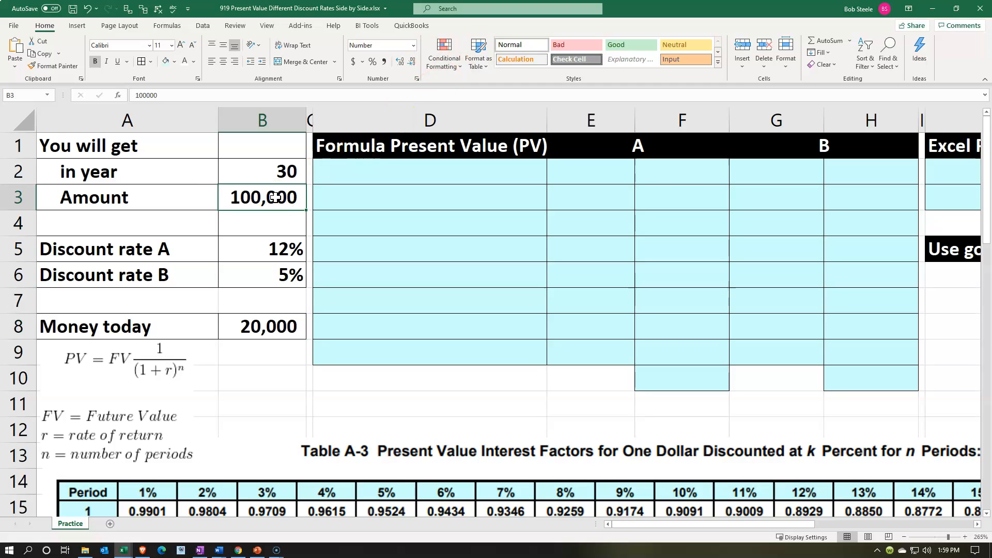
click(268, 332)
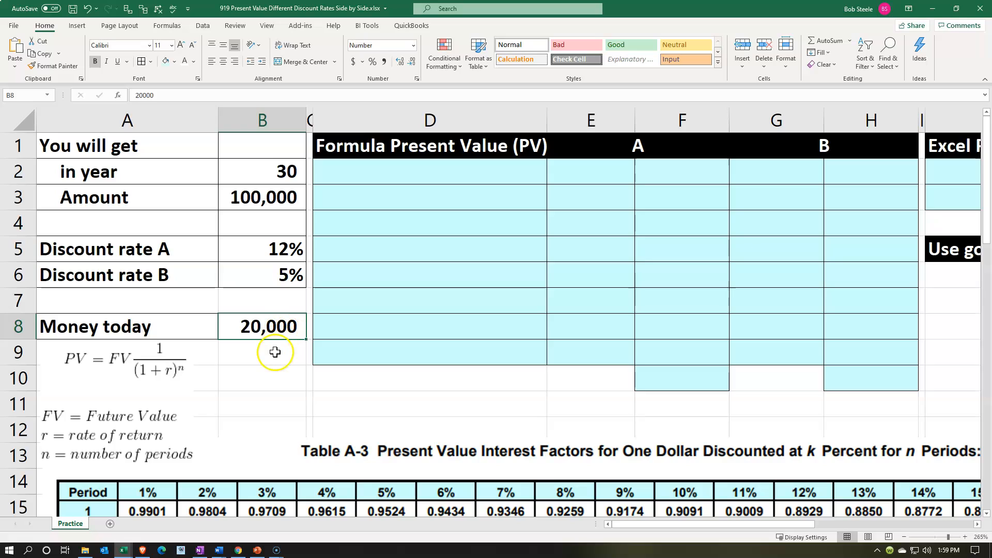
click(275, 353)
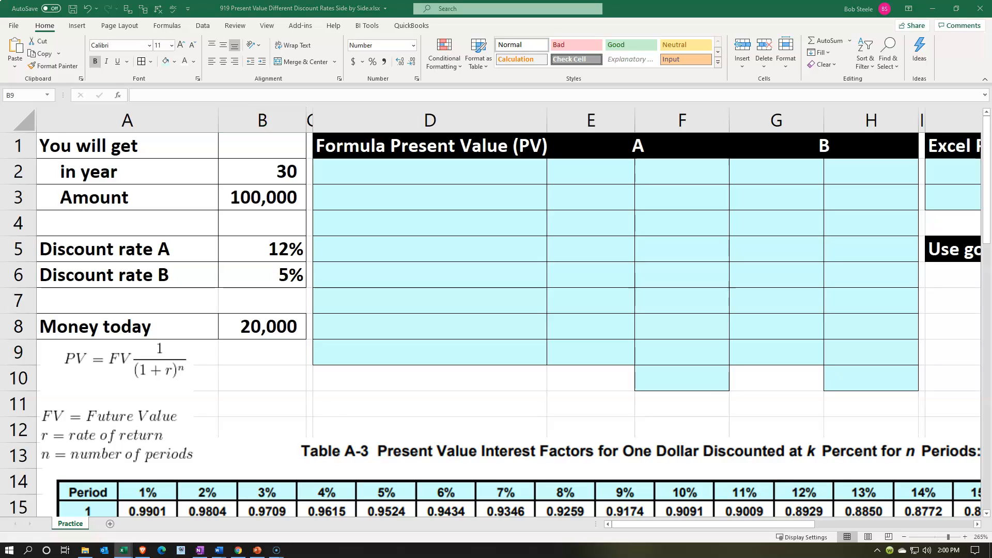
Label D2 "Future value (FV)" and link F2 to the amount in B3.
click(387, 166)
text(Future value (FV))
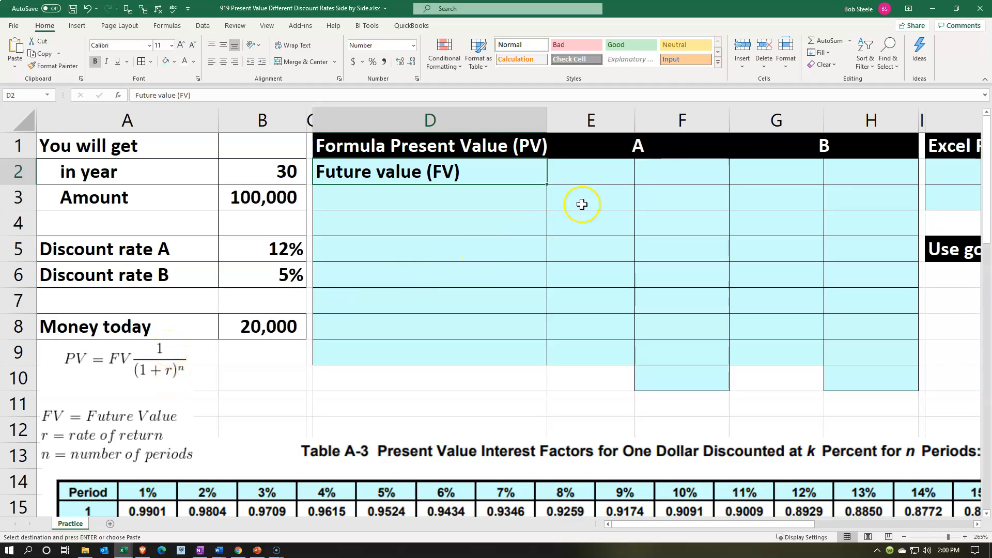
click(656, 168)
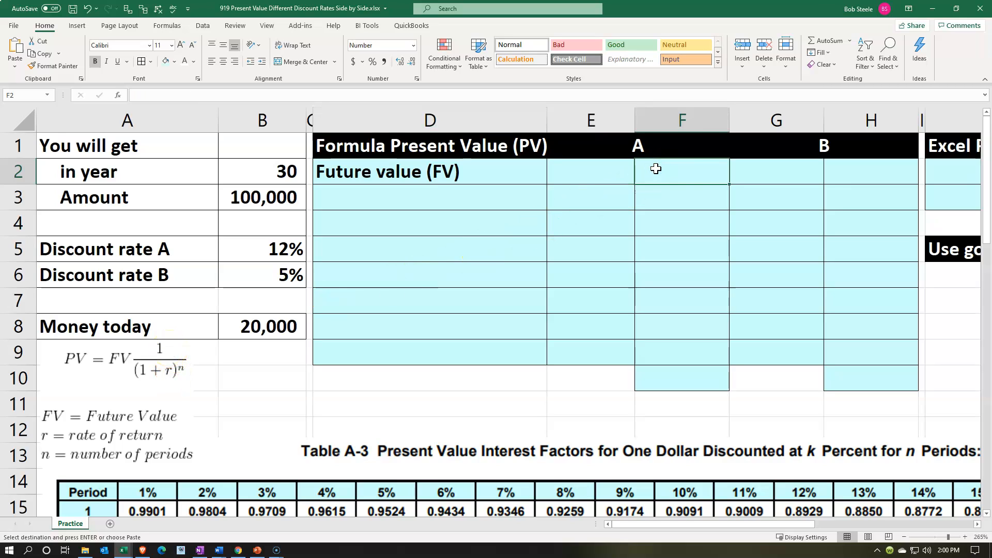
text(=)
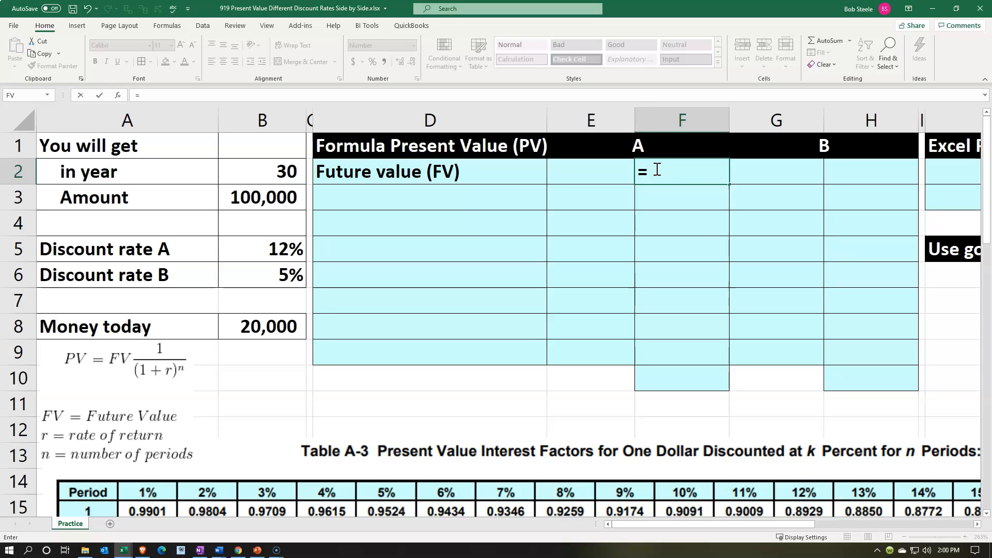
key(Left)
key(Left)
key(Left)
key(Left)
key(Down)
key(Return)
Label D3 "(1 + r) ^ n (periods):" and enter 1 in E4.
key(Left)
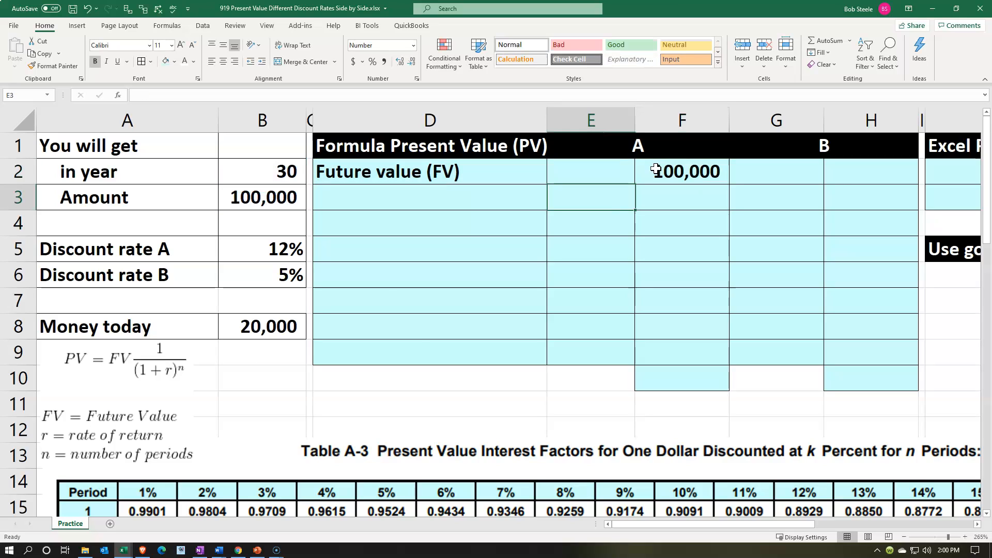
key(Down)
key(Left)
key(Up)
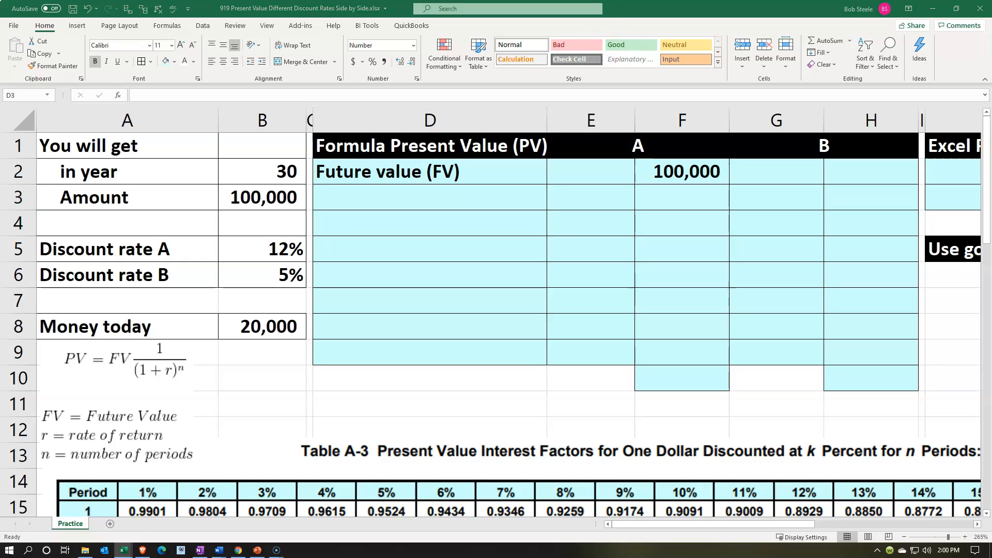
click(413, 187)
key(ctrl+c)
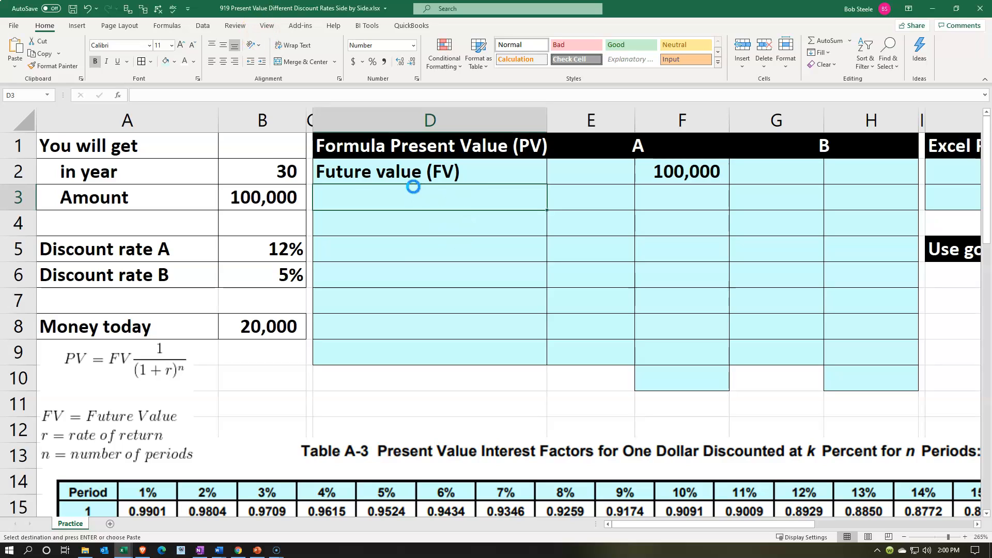
key(ctrl+v)
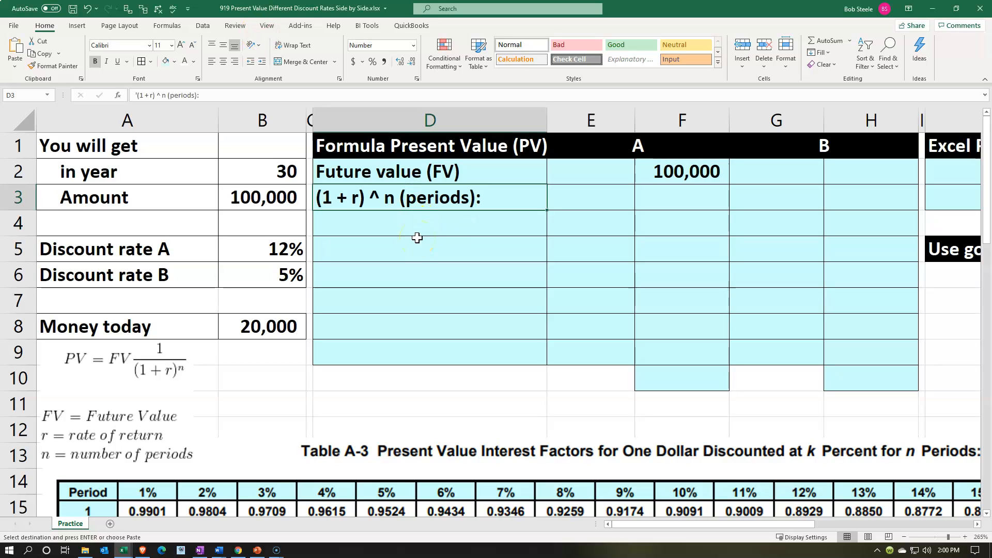
click(573, 220)
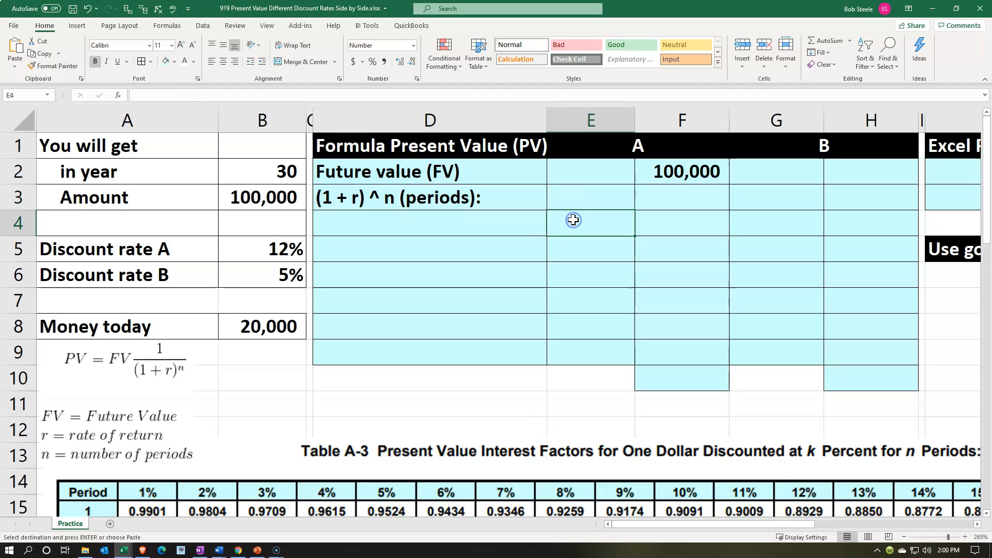
text(1)
key(Return)
Label D5 "Rate" and link E5 to discount rate A in B5, formatted as an underlined percentage.
key(Left)
text(Rate)
key(Right)
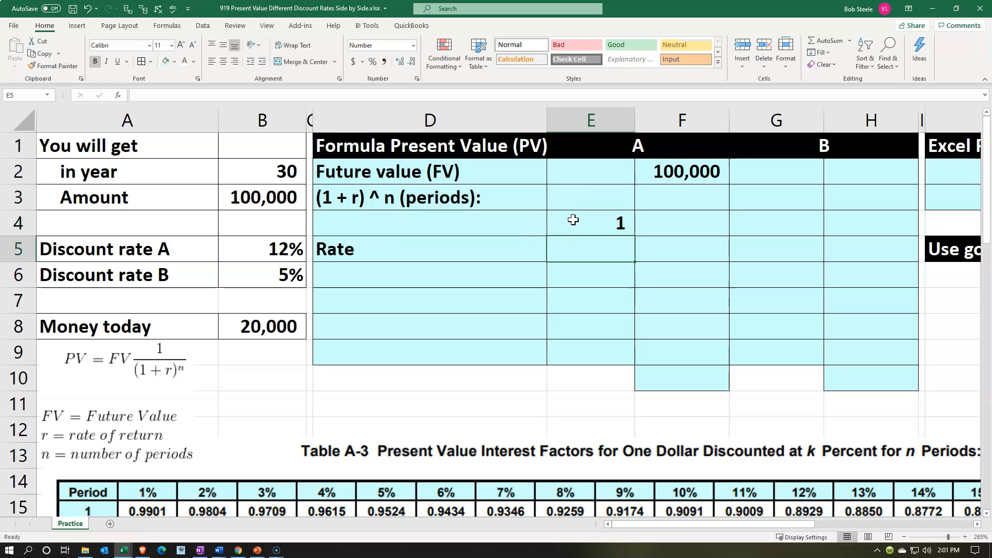
text(=)
key(Left)
key(Left)
key(Left)
key(Return)
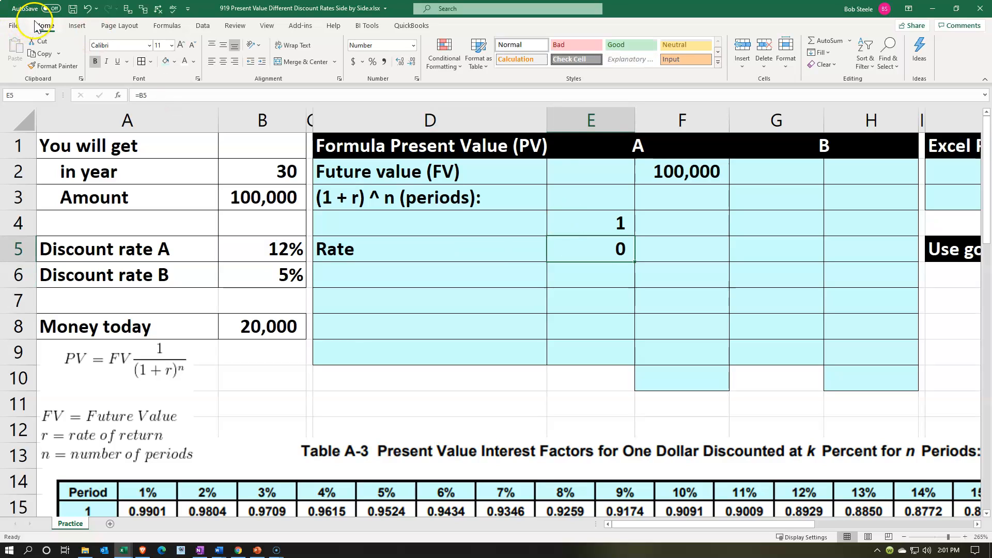
click(374, 62)
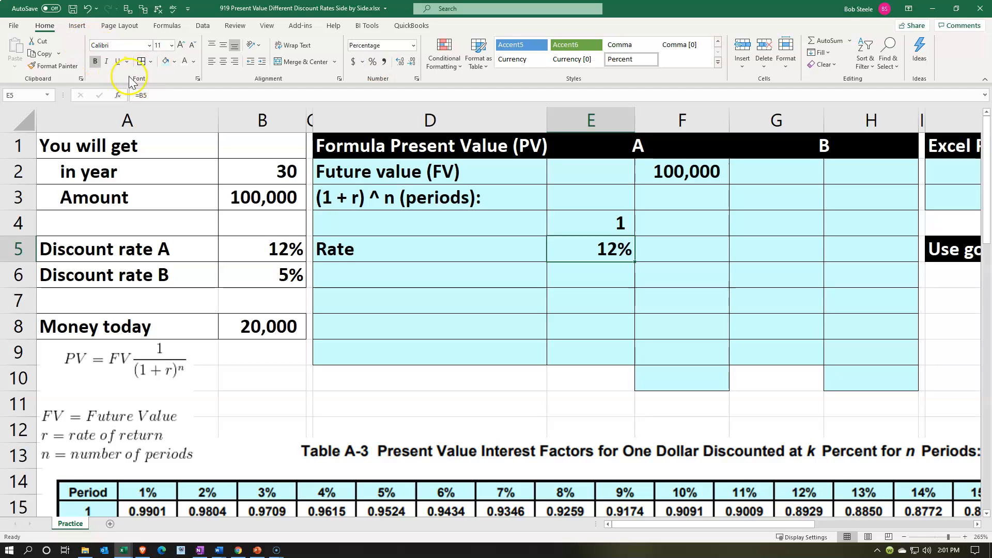
click(117, 61)
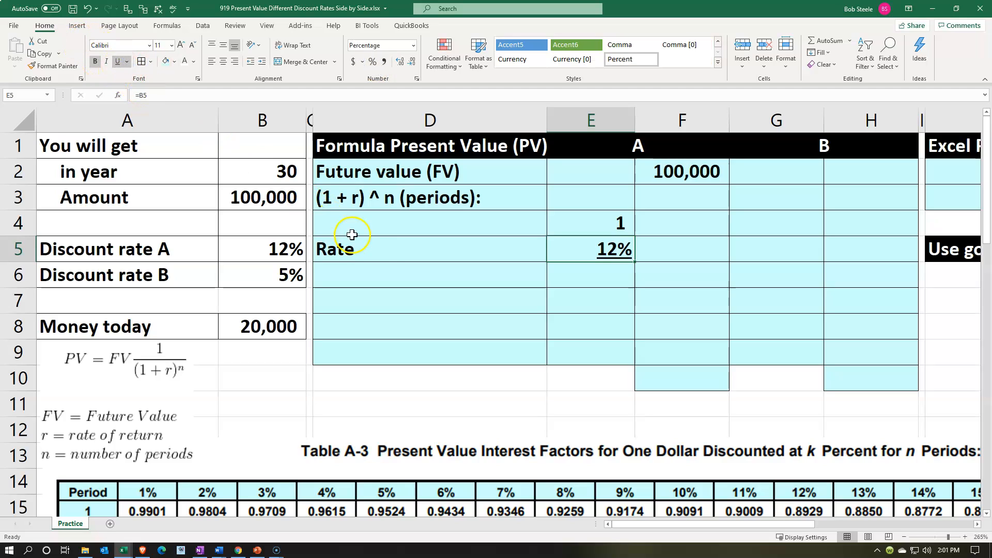
Label D6 "(1+r)" beneath the Rate row.
click(372, 277)
text((r+)
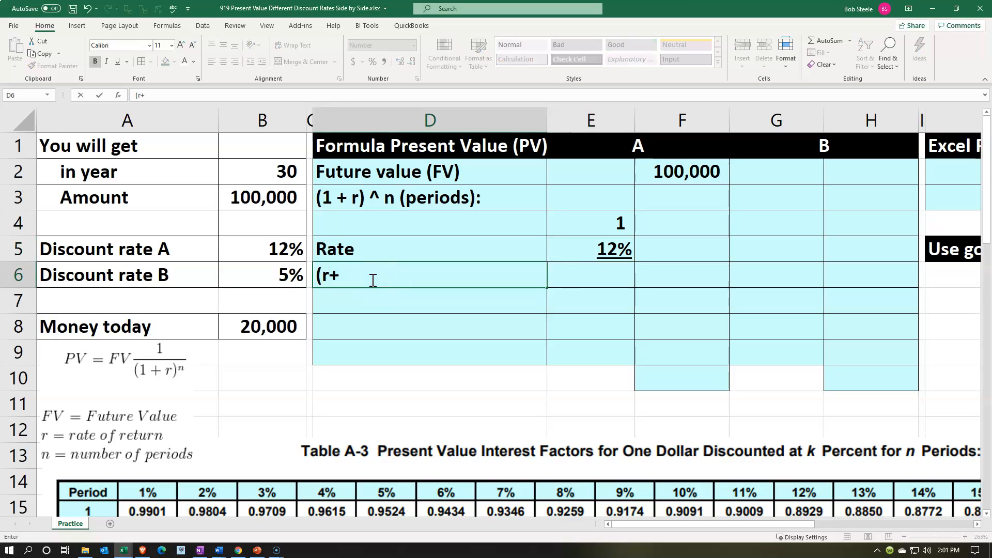
key(BackSpace)
key(BackSpace)
text(1+r)
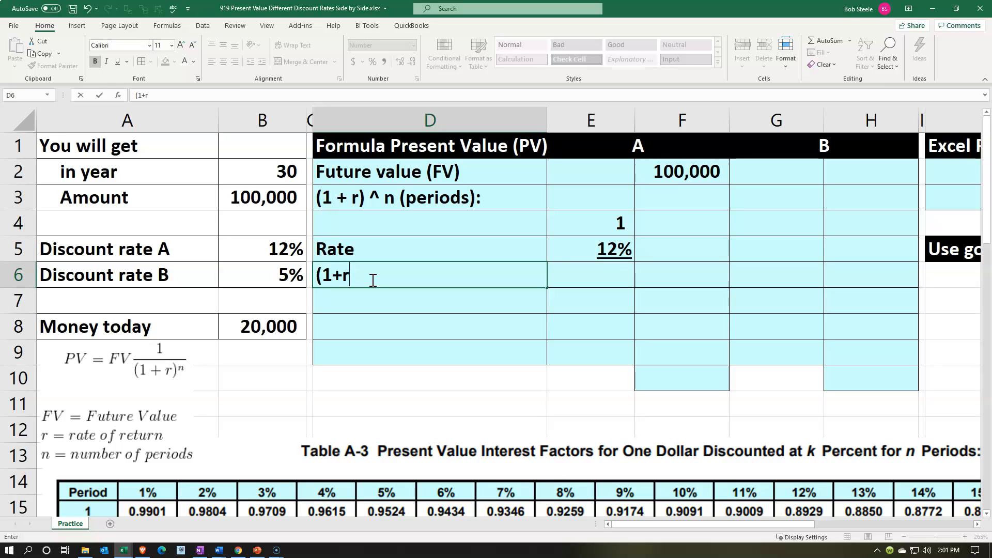
text())
key(Tab)
key(Tab)
key(Left)
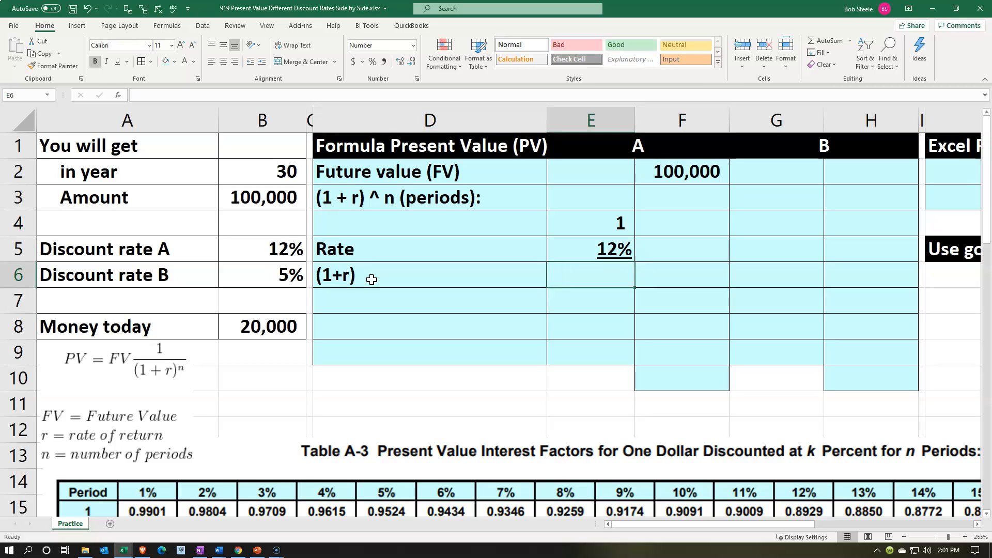
Sum E4:E5 in E6 and format the result as a percentage.
text(=sum)
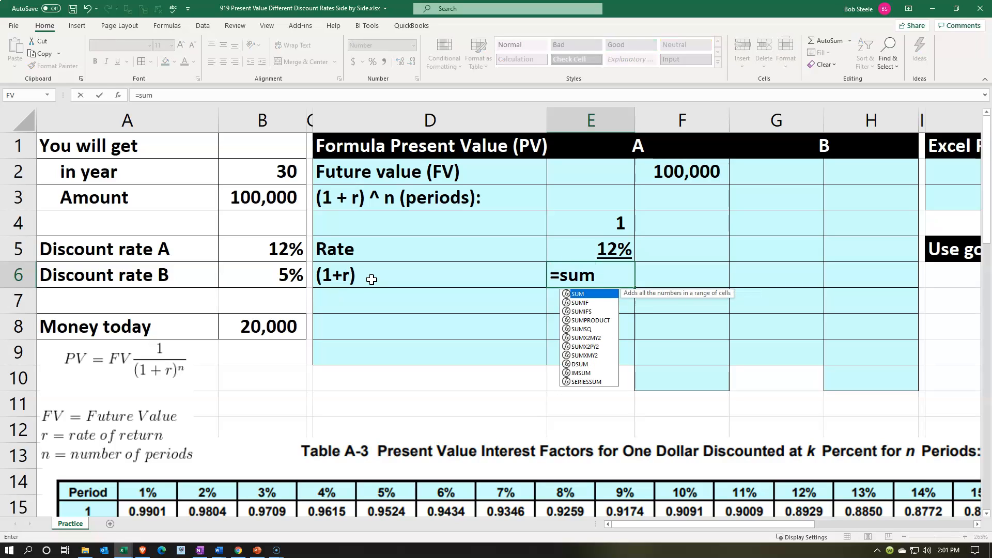
text(()
key(Up)
key(Up)
key(shift+Down)
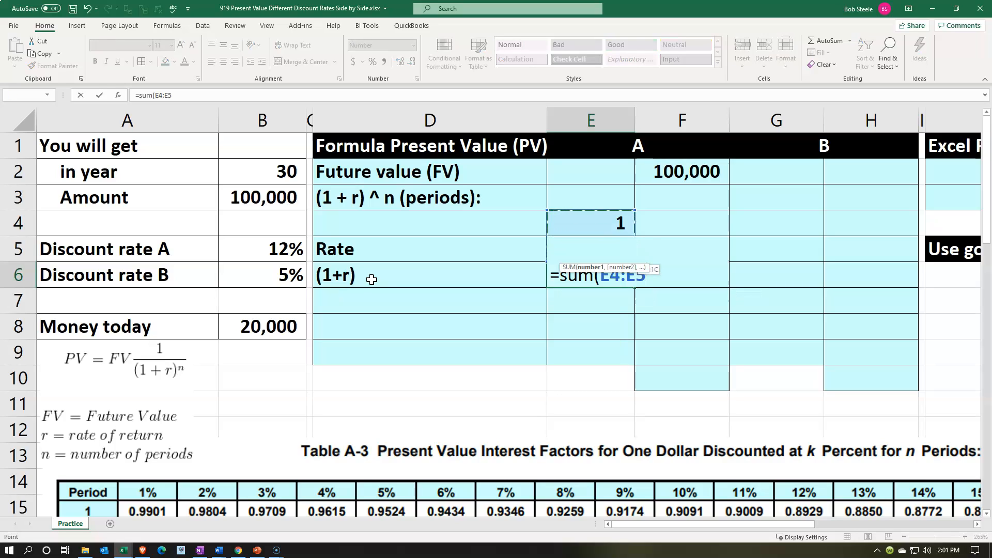
key(ctrl+Return)
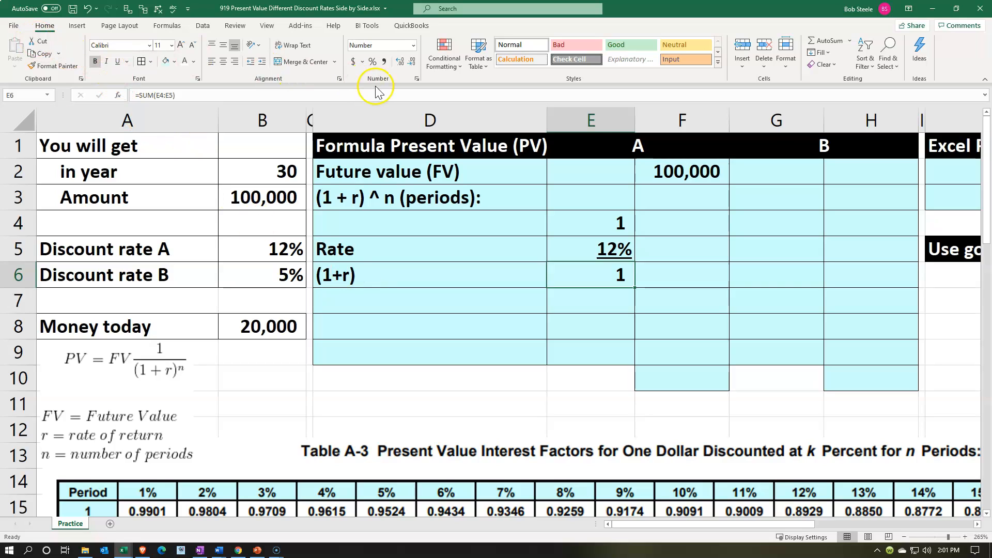
click(373, 63)
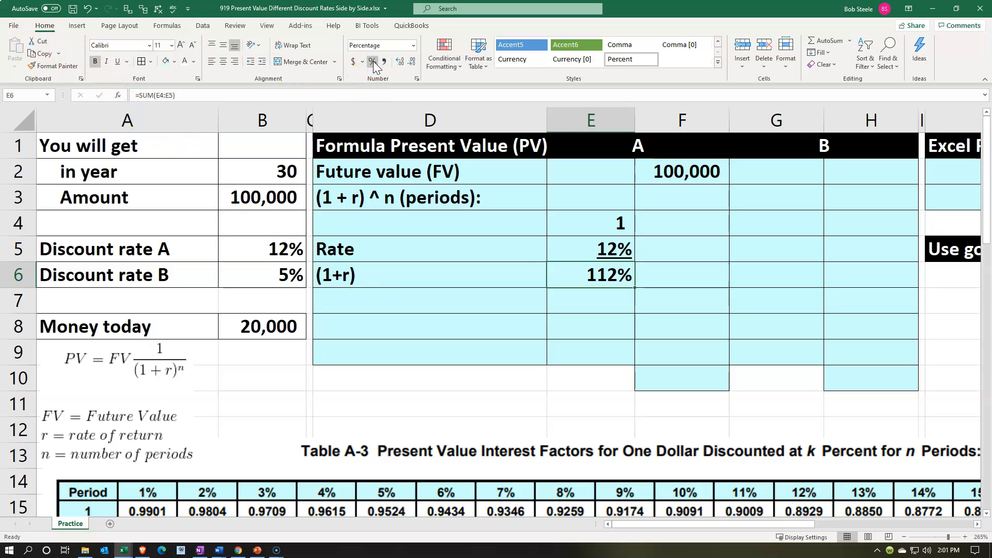
Label D7 "To n (periods)" beneath the (1+r) row.
key(Return)
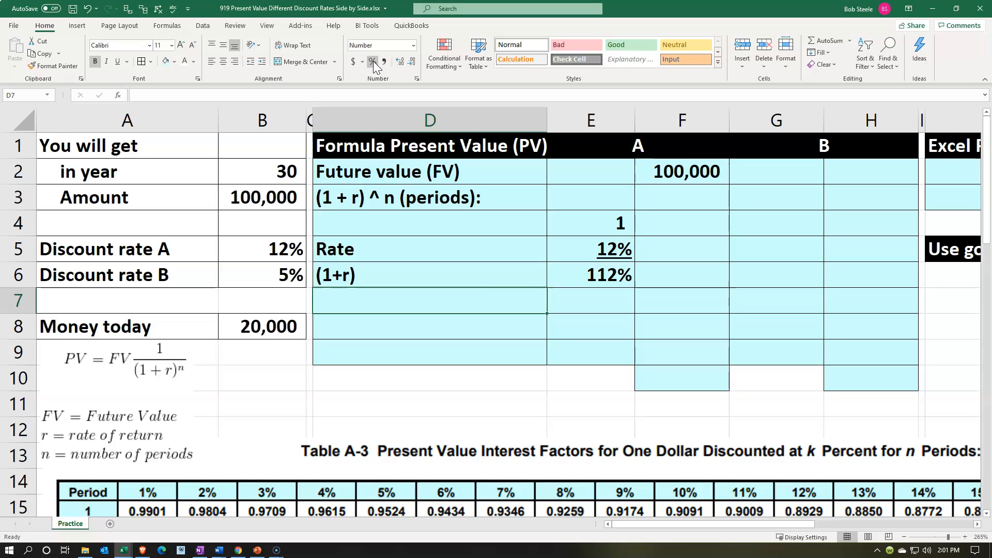
text(To n)
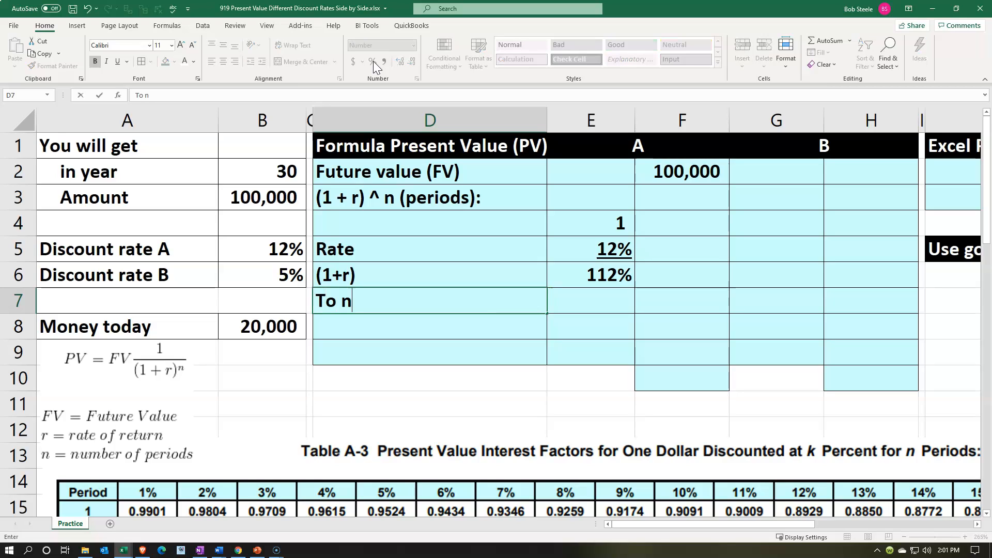
text( (perids)
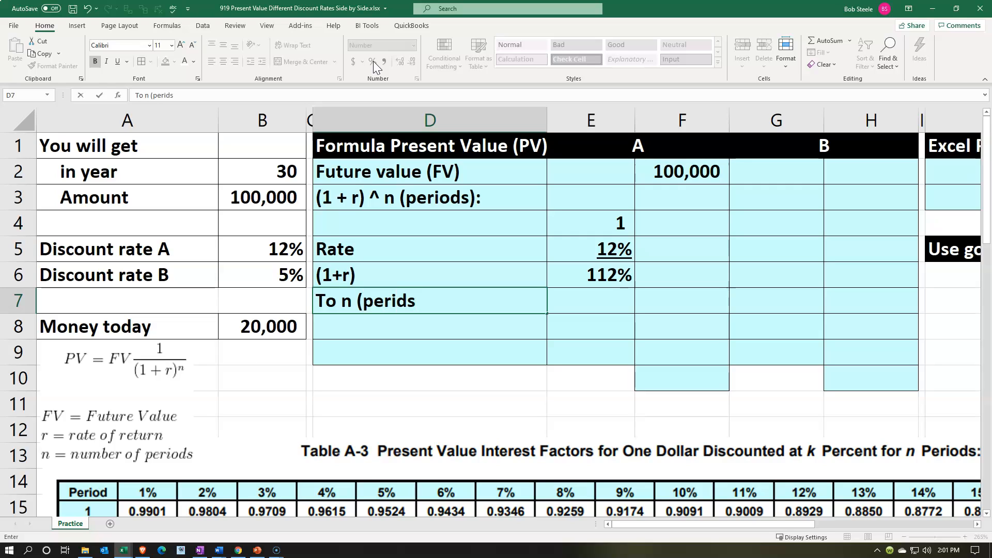
key(BackSpace)
key(BackSpace)
key(BackSpace)
key(BackSpace)
key(BackSpace)
text(e)
key(BackSpace)
text(riods))
key(Tab)
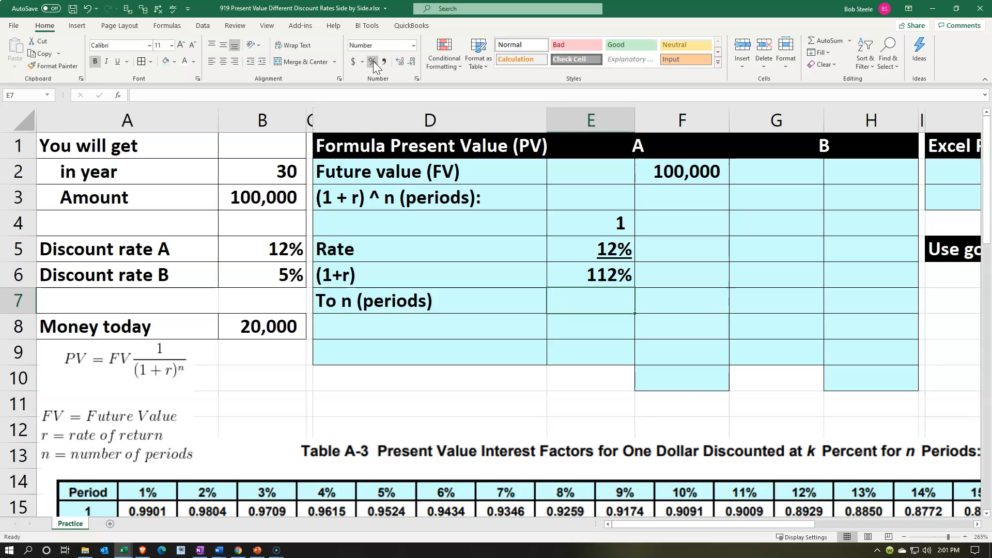
Link E7 to the number of years in B2 and underline it.
text(=)
key(Left)
key(Left)
key(Up)
key(Up)
key(Up)
key(Up)
key(Up)
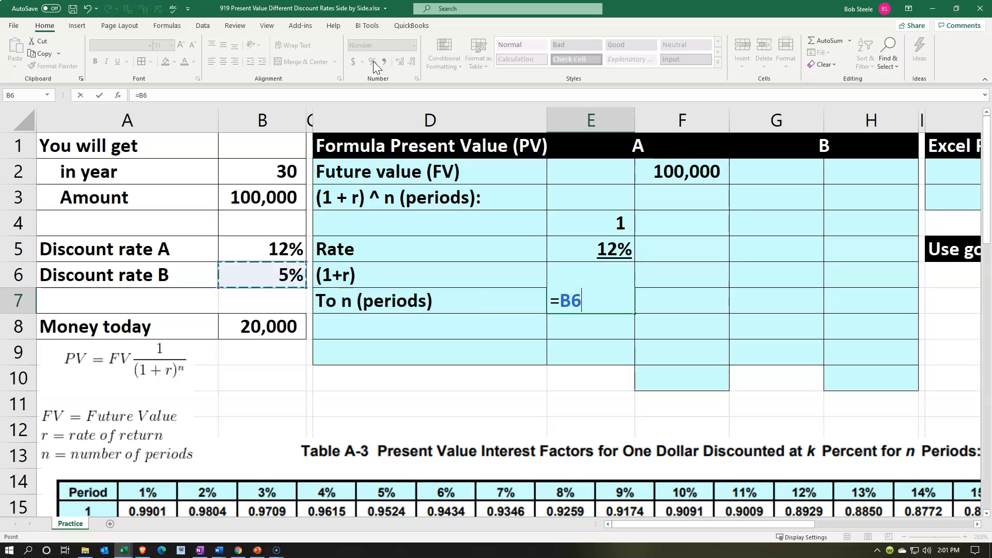
key(Return)
key(Up)
key(Right)
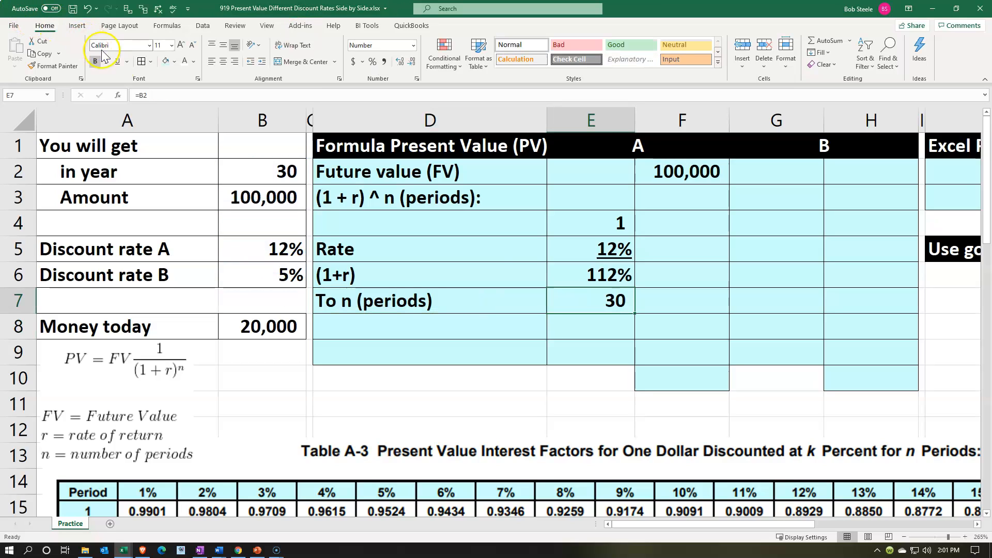
click(117, 60)
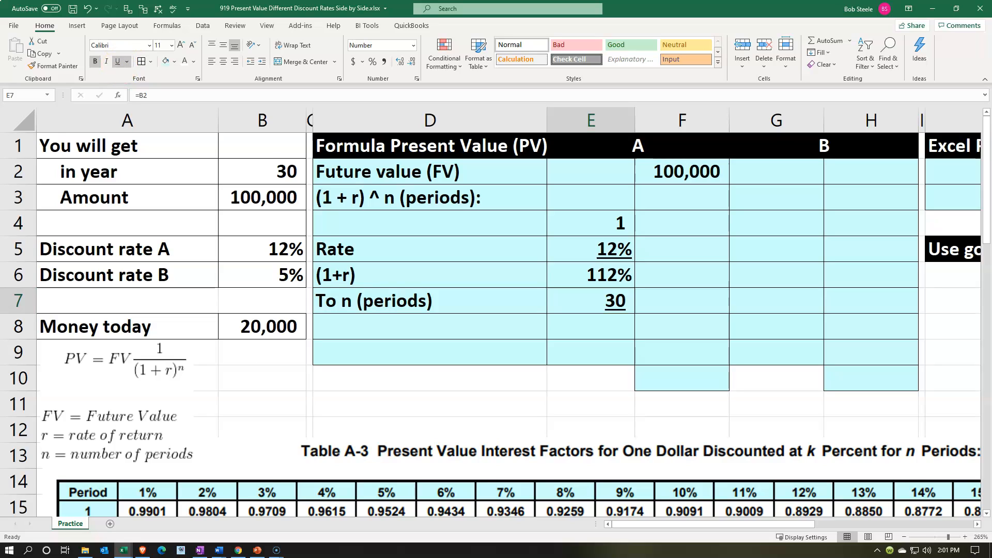
Paste the label "(1 + r) ^ n (periods)" into D8.
key(ctrl+c)
right_click(393, 326)
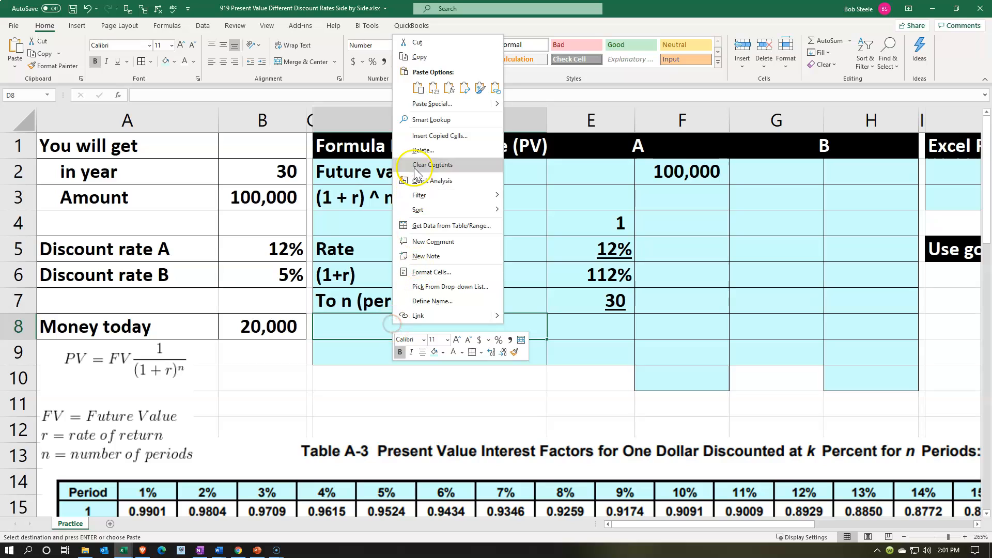
click(418, 87)
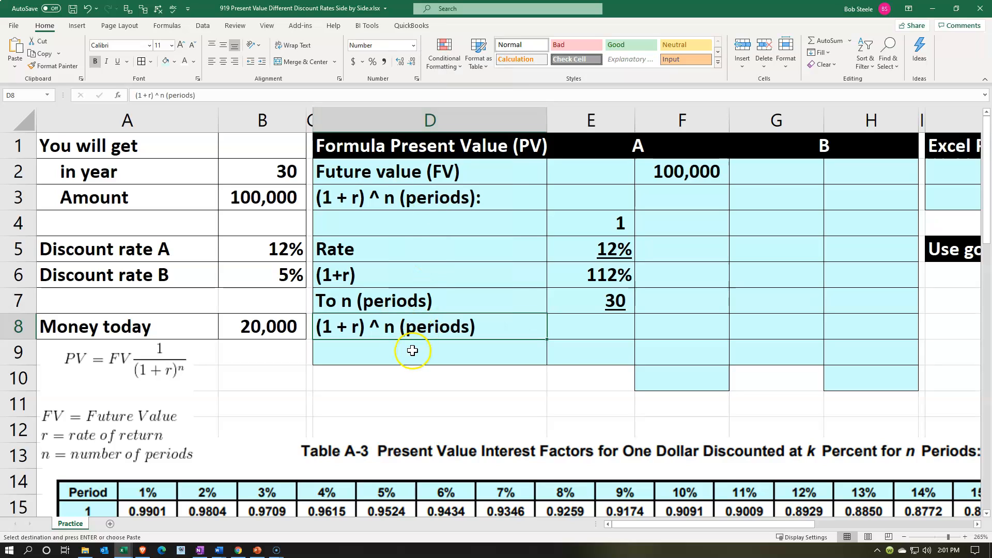
click(608, 320)
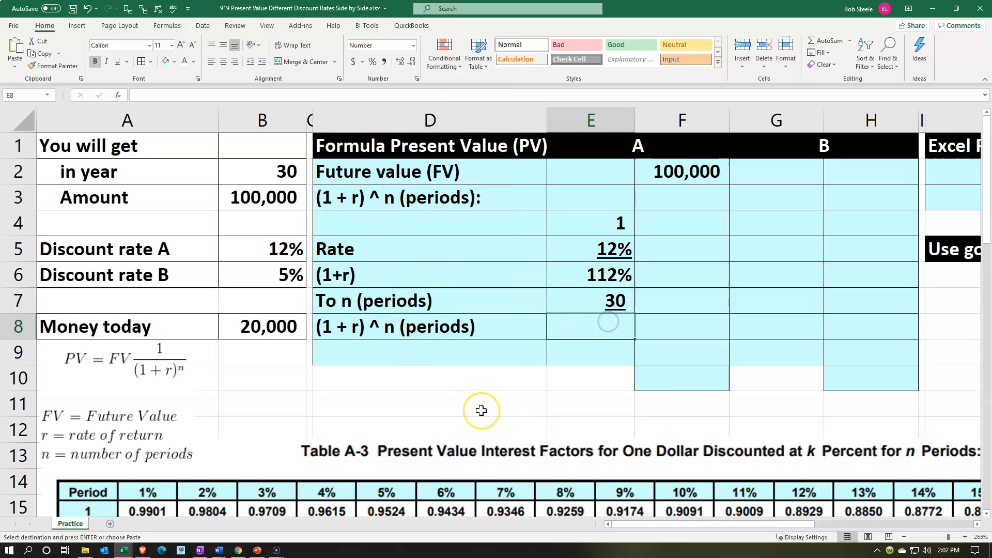
Calculate (1 + r) ^ n for rate A in F8 by raising E6 to the power of E7.
text(=)
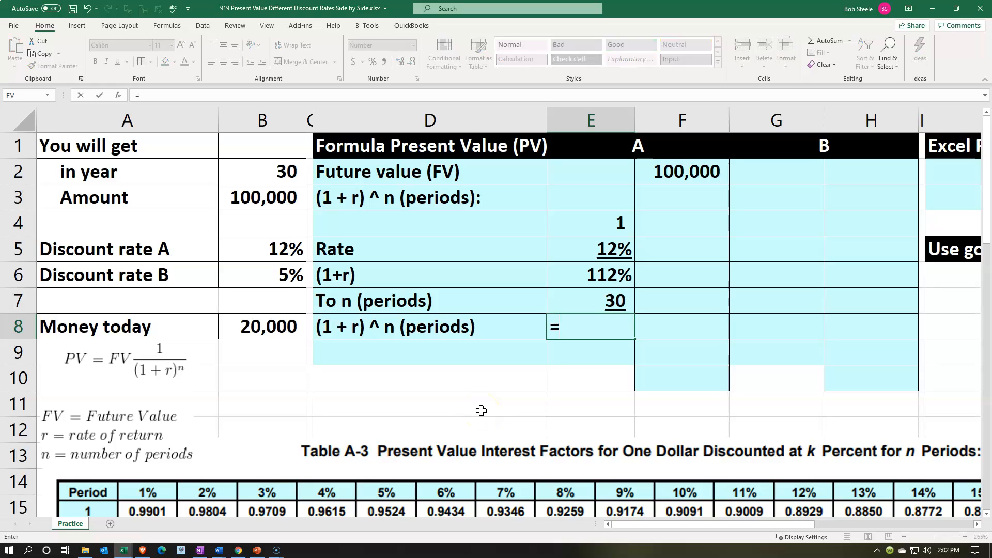
key(Tab)
text(=)
key(Left)
key(Up)
key(Up)
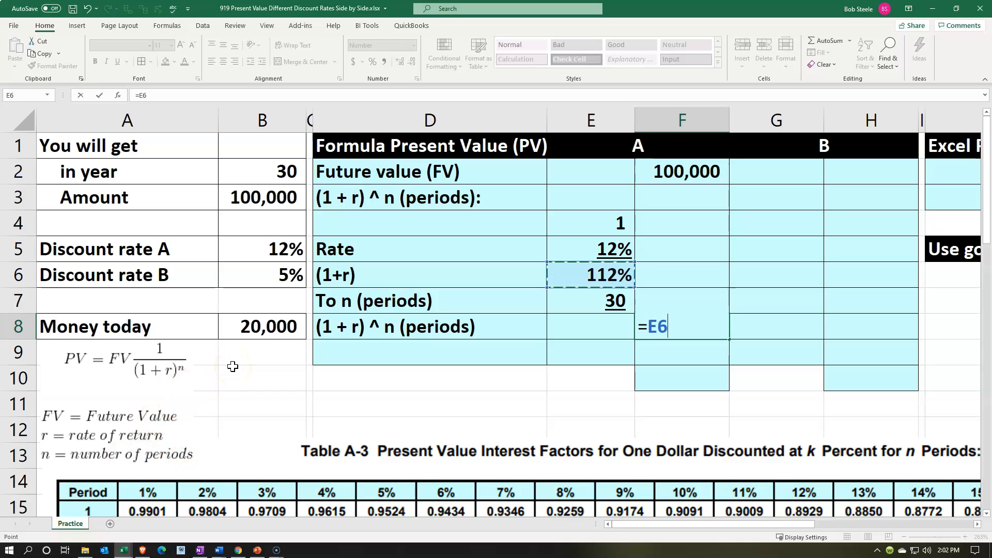
text(^)
click(572, 302)
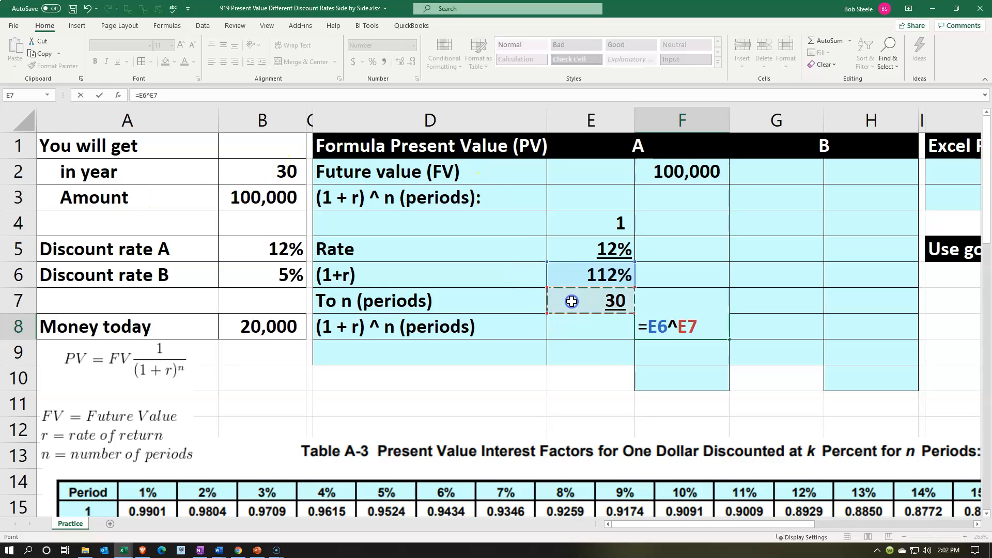
key(Return)
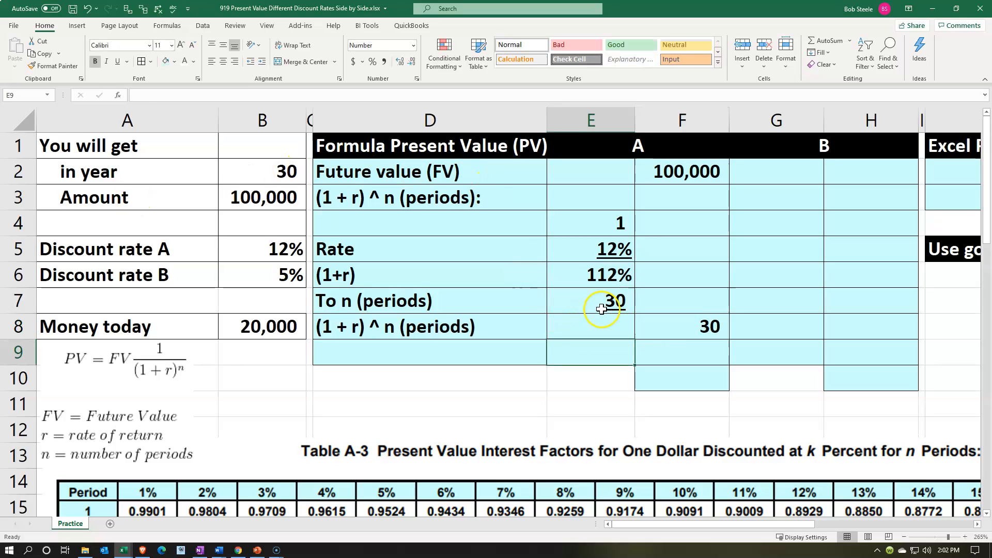
Format the (1 + r) ^ n value in F8 to show five decimal places.
click(673, 329)
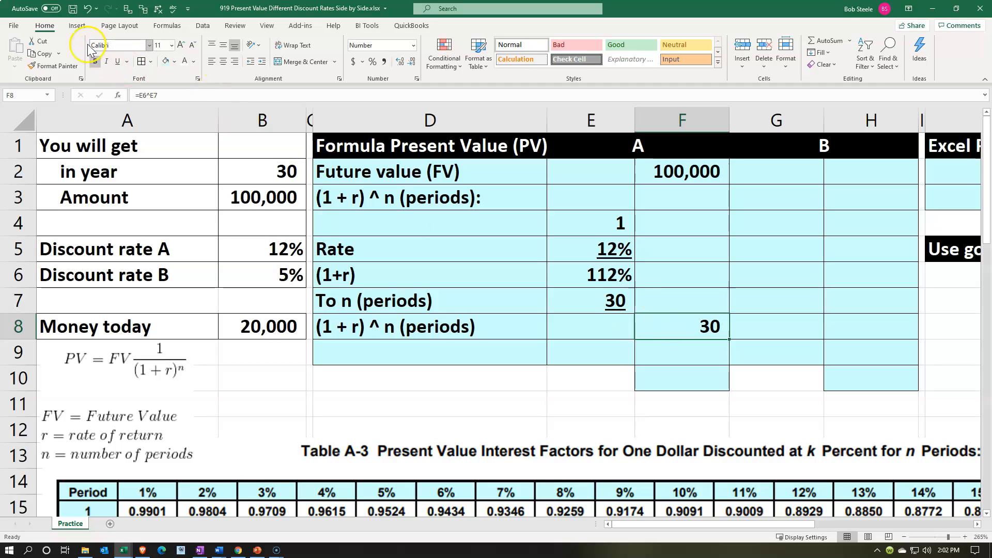
click(399, 62)
click(399, 61)
click(399, 61)
click(399, 62)
click(399, 61)
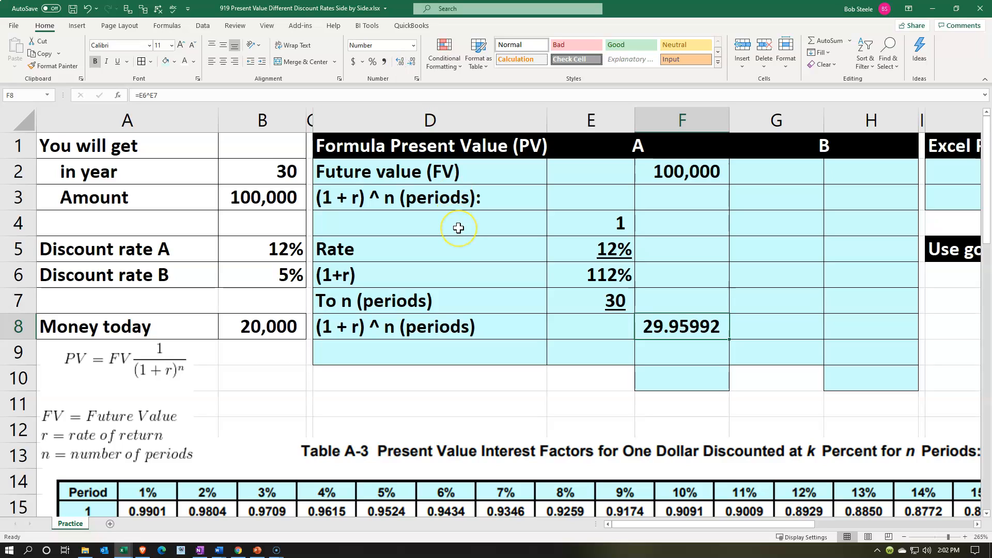
Indent the labels in D4:D8 one level and indent the D8 label one level further.
drag(457, 231, 469, 329)
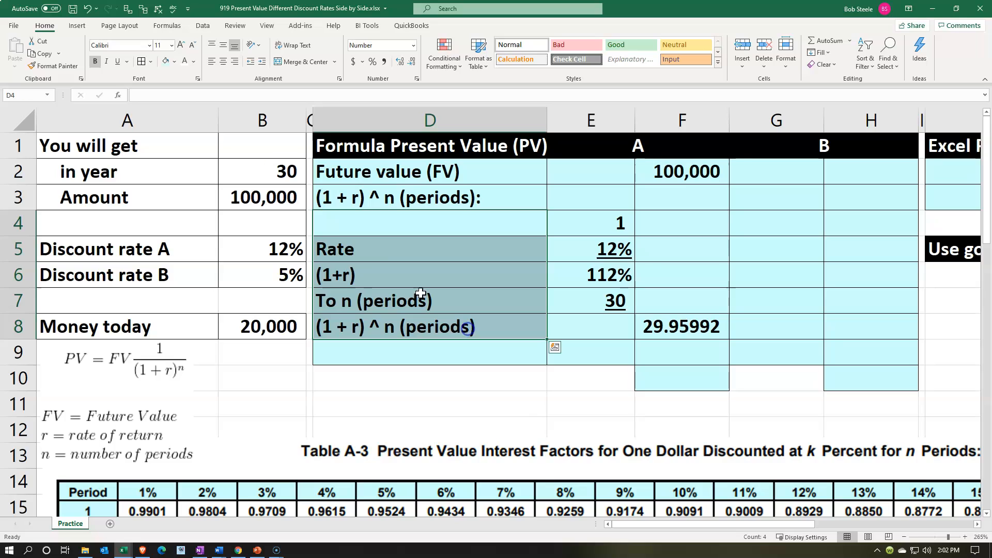
click(262, 61)
click(388, 326)
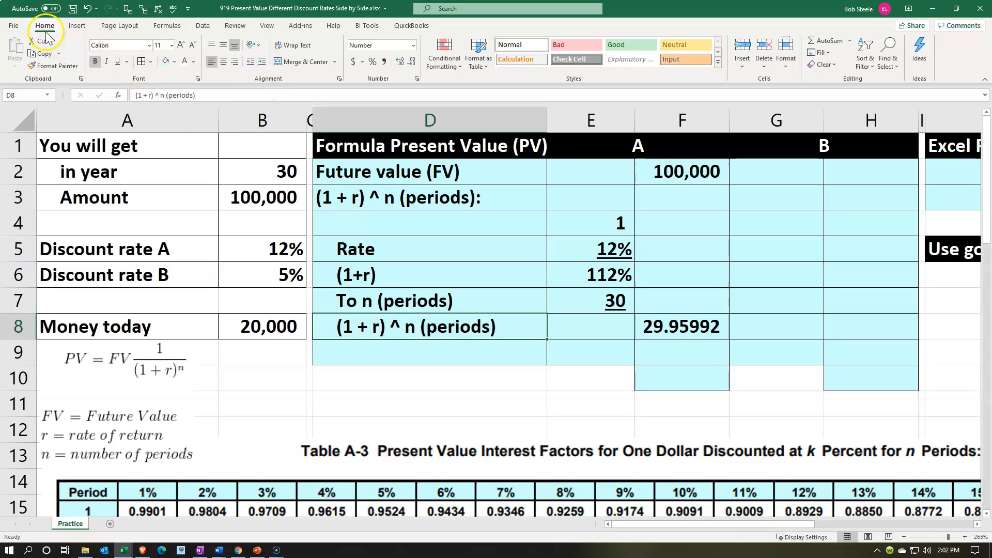
click(262, 63)
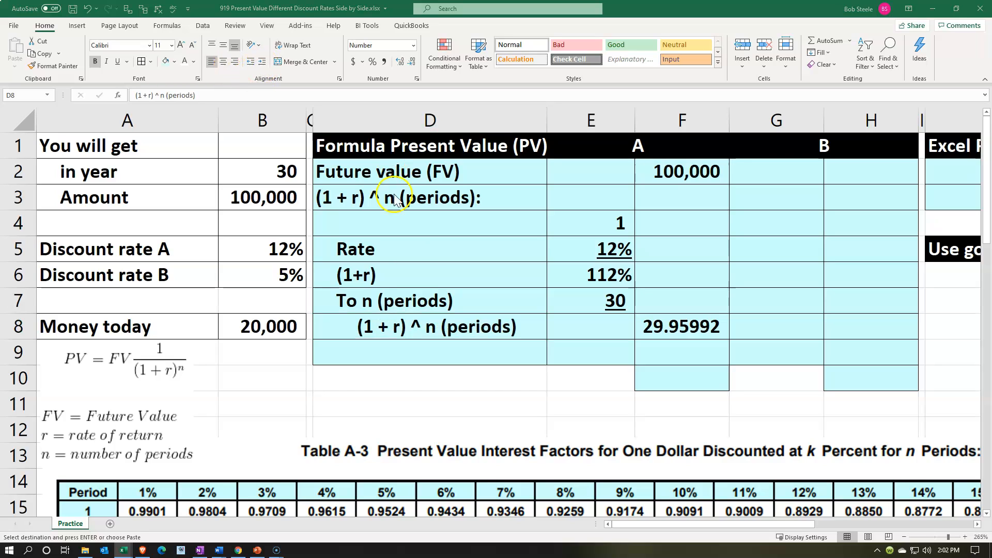
Paste the label "Present value (PV)" into D9 and divide F2 by F8 in F9.
click(419, 343)
key(ctrl+v)
key(Right)
key(Right)
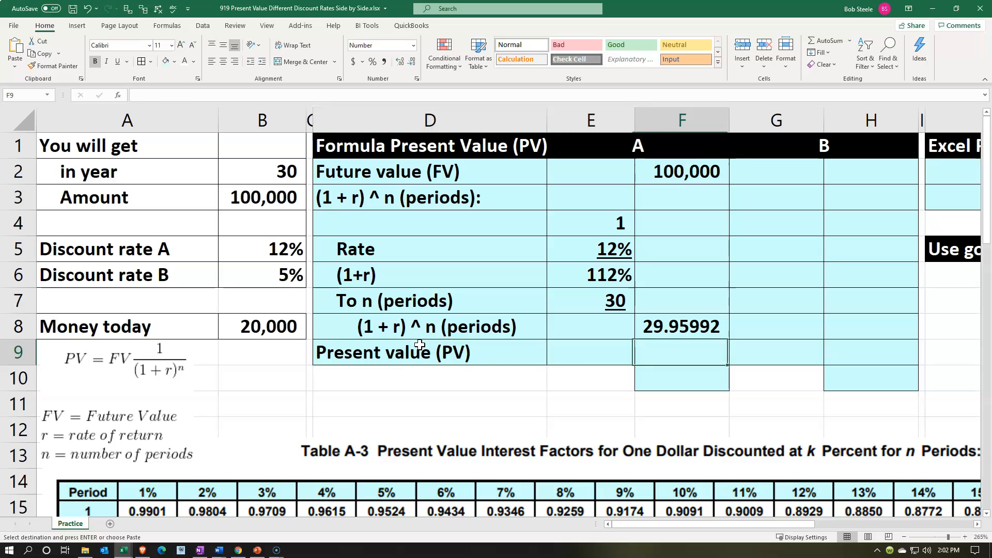
text(=)
key(Up)
key(Up)
key(Up)
key(Up)
key(Up)
key(Up)
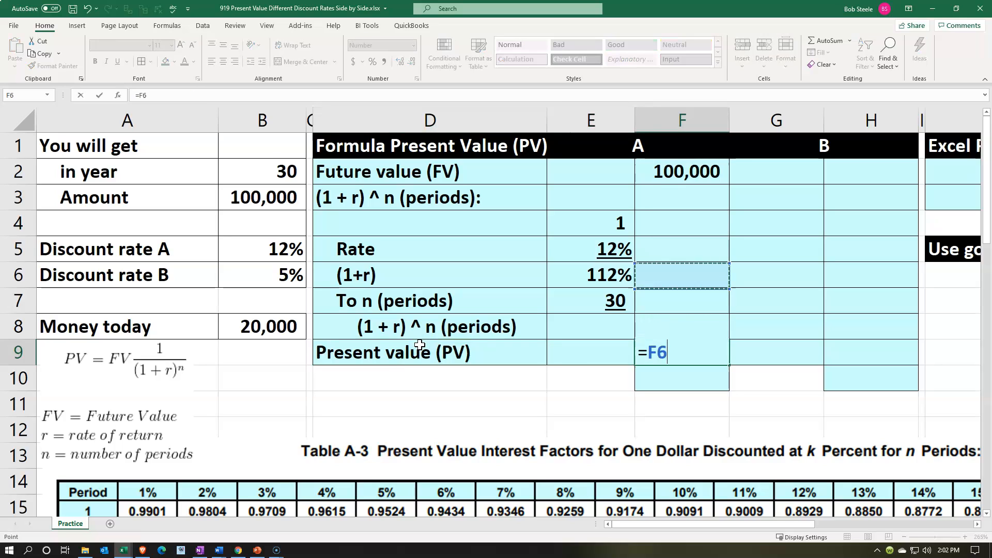
key(Up)
text(/)
key(Up)
key(Return)
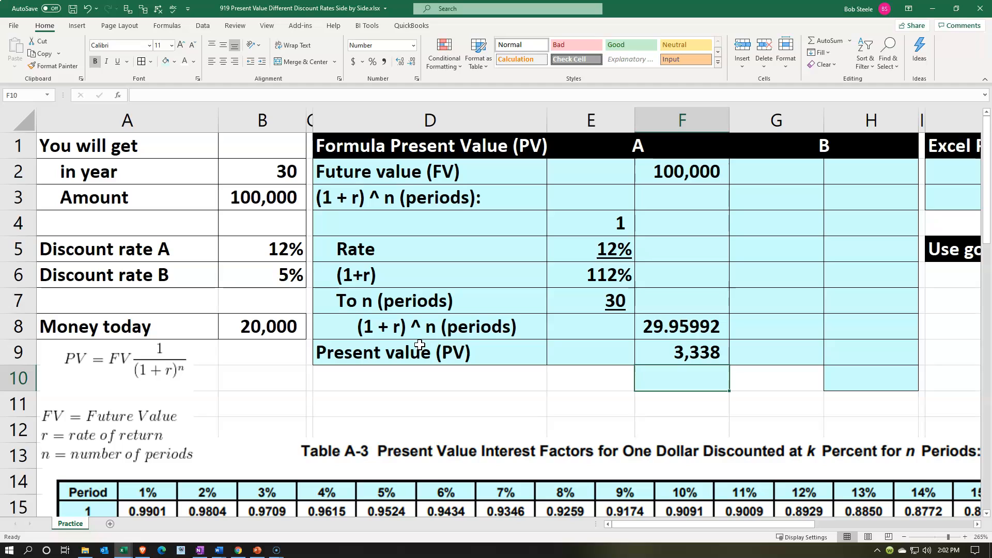
Format the present value in F9 to two decimal places and underline F8.
key(Up)
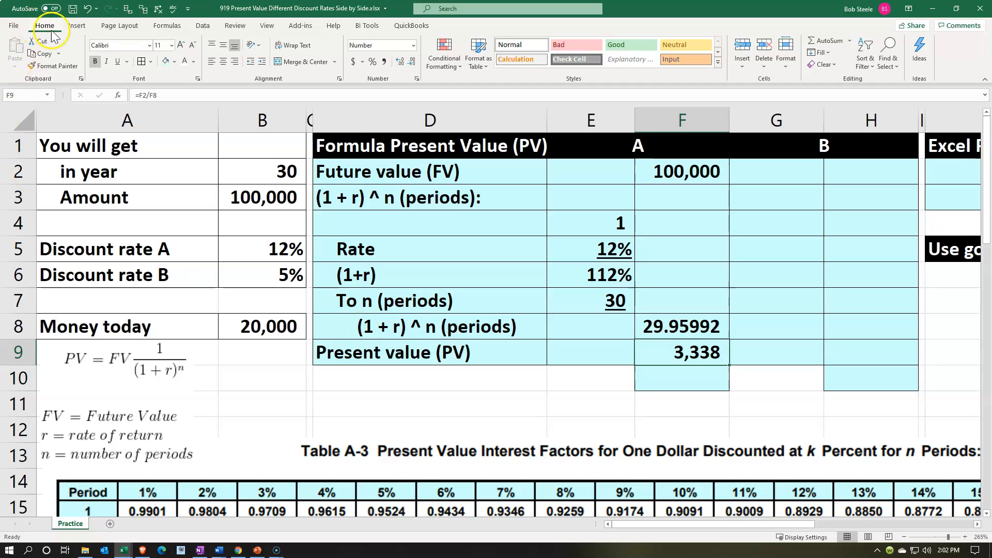
click(399, 61)
click(399, 61)
click(675, 327)
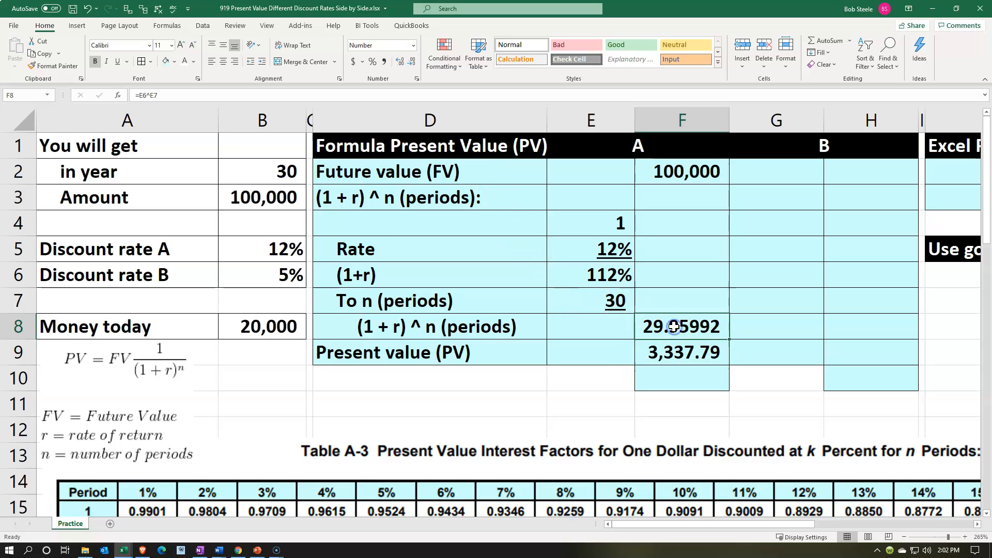
click(117, 61)
Divide the present value F9 by the future value F2 in F10, formatted to six decimal places.
click(689, 380)
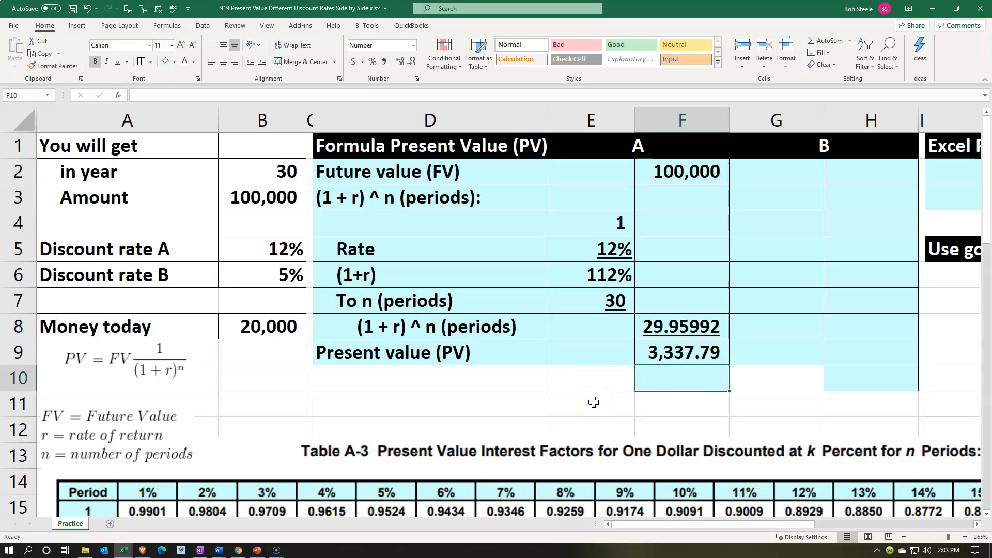
text(=)
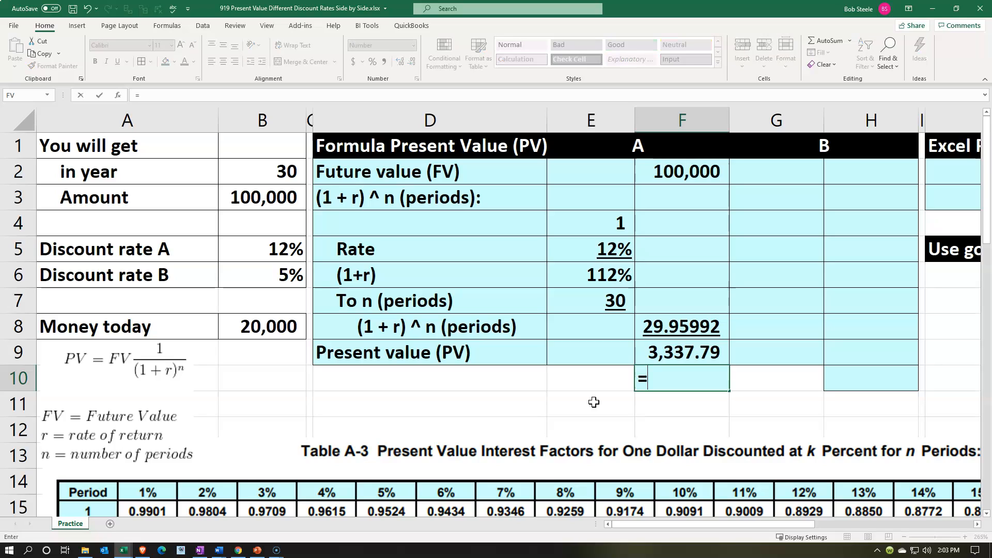
key(Up)
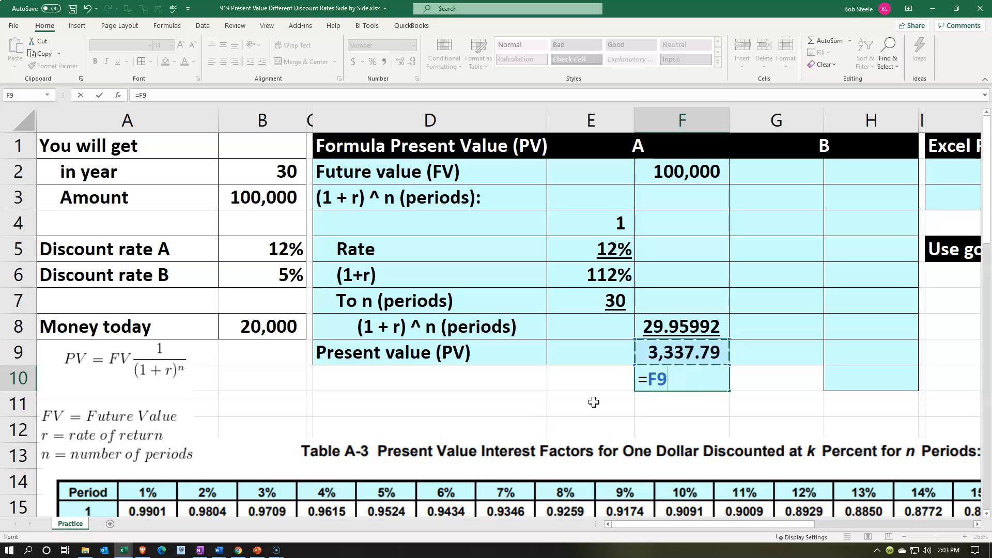
text(/)
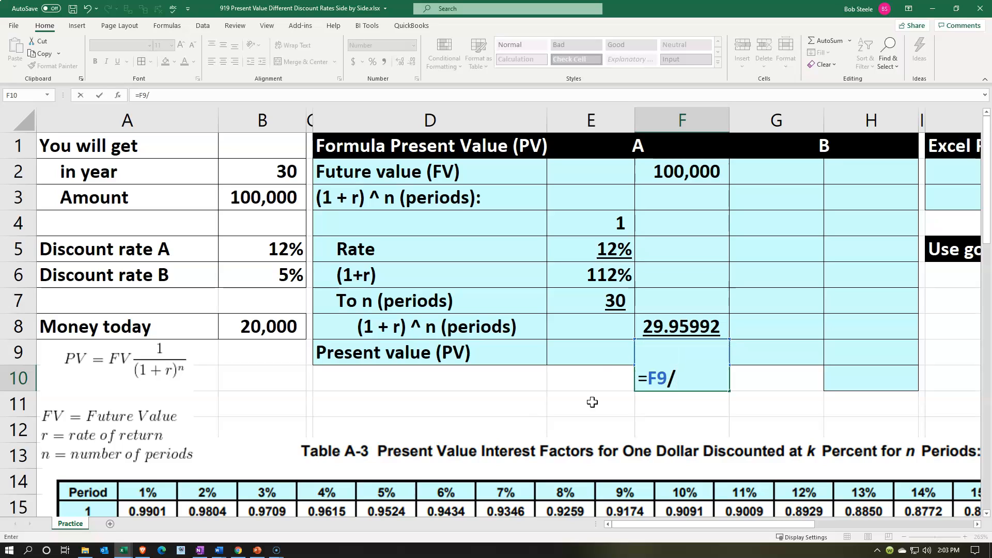
click(681, 166)
key(Return)
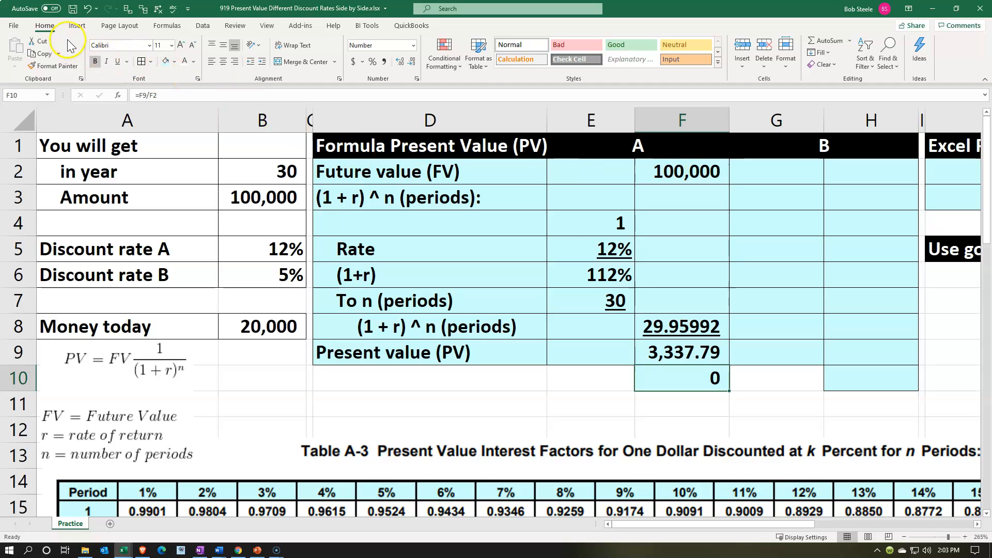
click(399, 62)
click(400, 62)
click(400, 62)
click(400, 62)
click(400, 62)
click(400, 62)
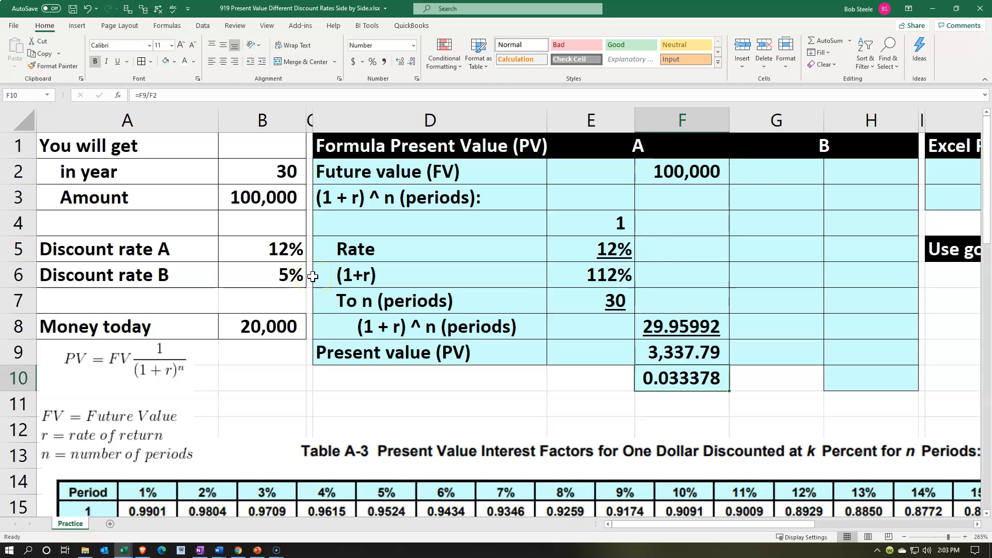
Copy the formatting of the A calculation in E2:F10 onto the B columns G2:H10.
drag(792, 171, 849, 339)
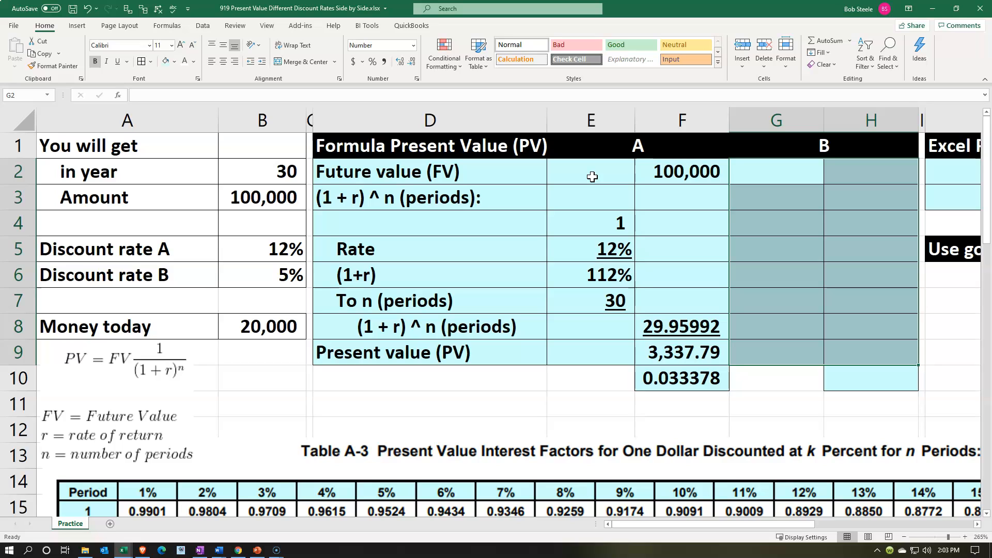
mouse_move(592, 177)
mouse_down()
mouse_move(664, 272)
mouse_move(691, 383)
mouse_up()
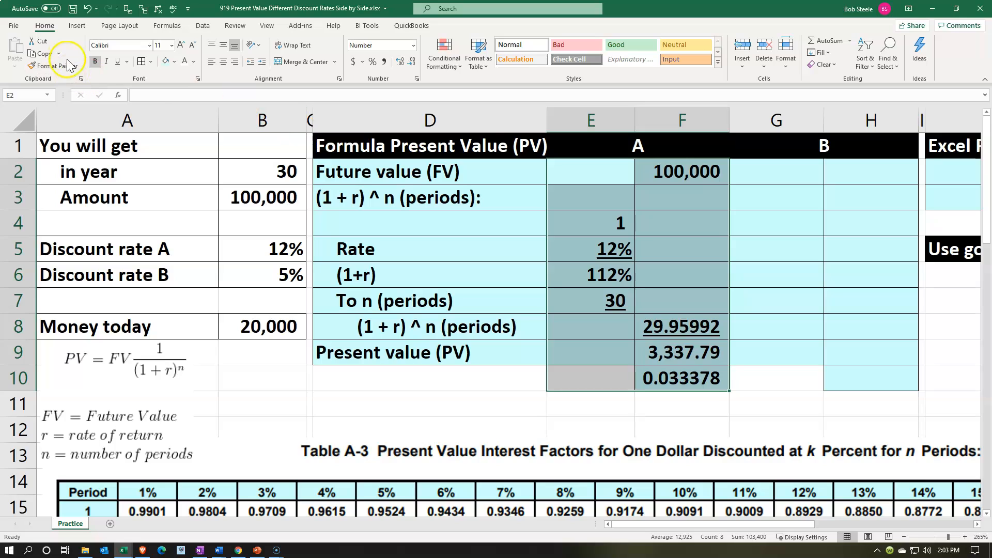
click(54, 66)
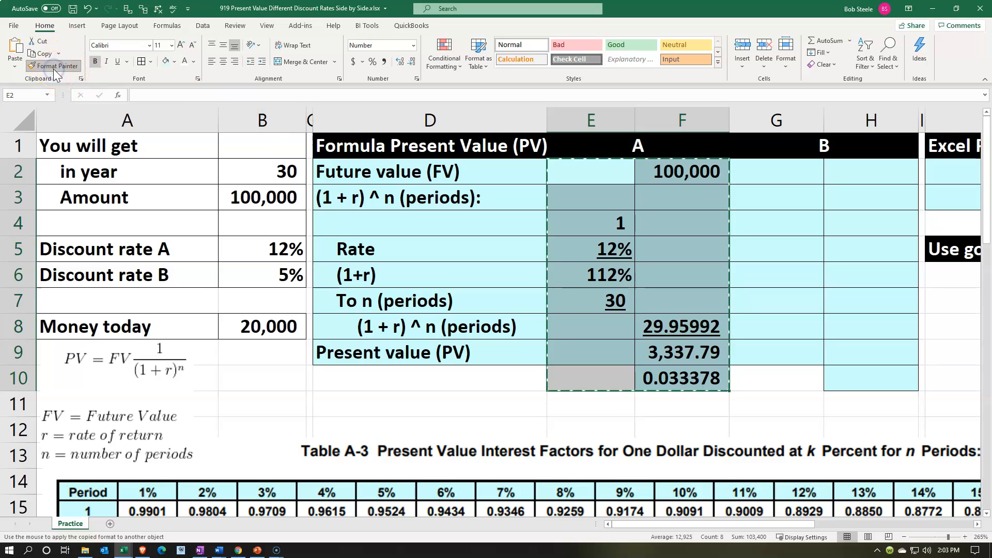
click(782, 165)
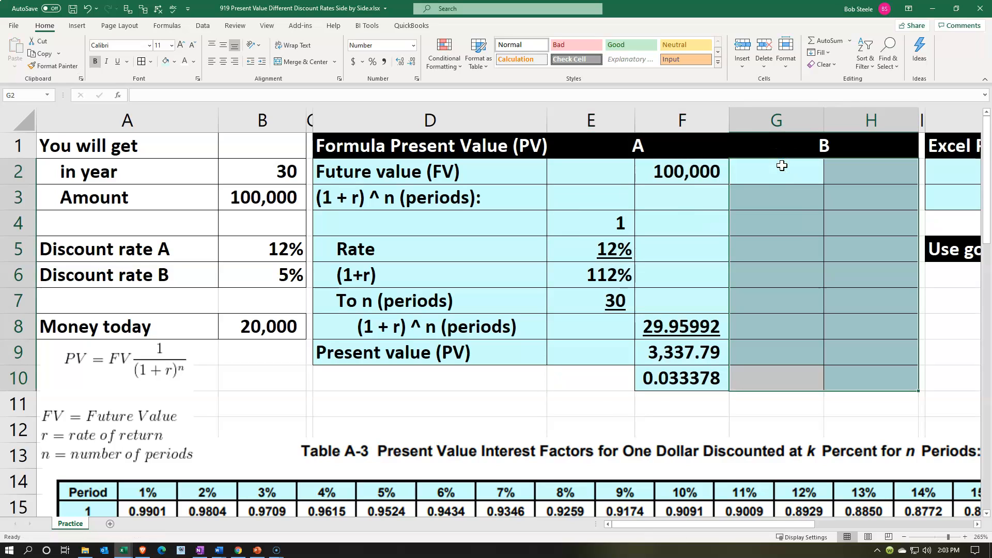
Link the future value for B in H2 to the amount in B3.
click(886, 175)
text(=)
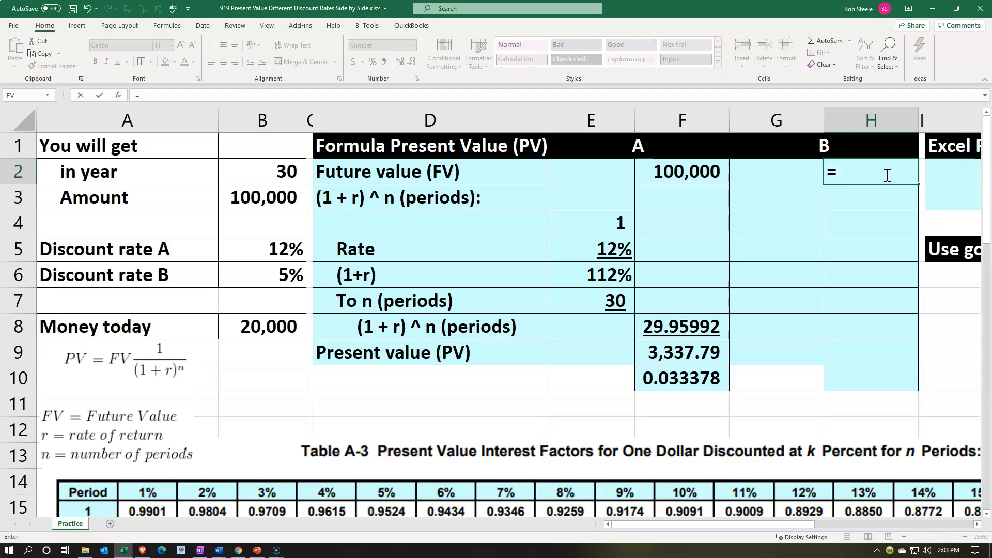
key(Left)
key(Left)
key(Left)
key(Left)
key(Left)
Enter 1 in G4 as the starting value of the (1+r) calculation for B.
key(Left)
key(Down)
key(Return)
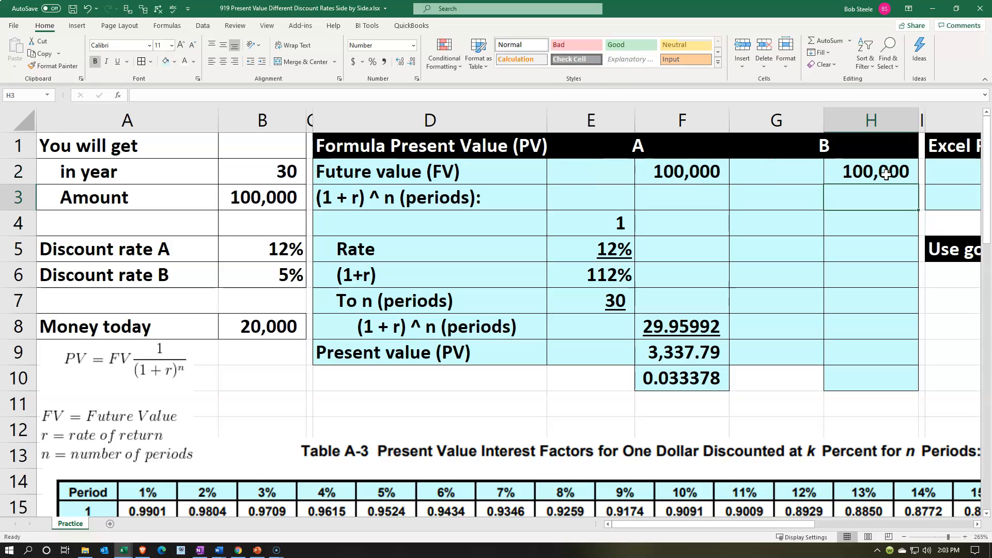
key(Down)
key(Left)
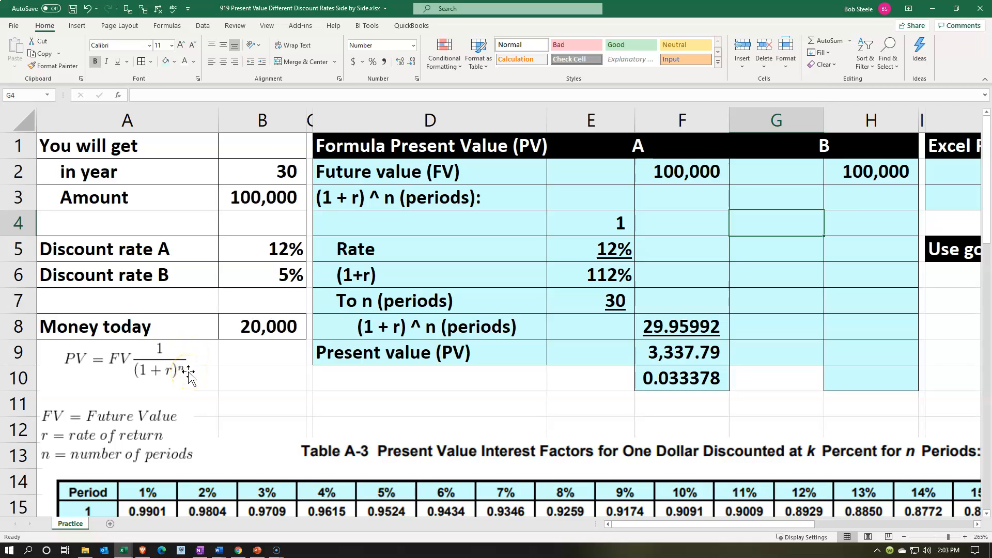
text(1)
key(Return)
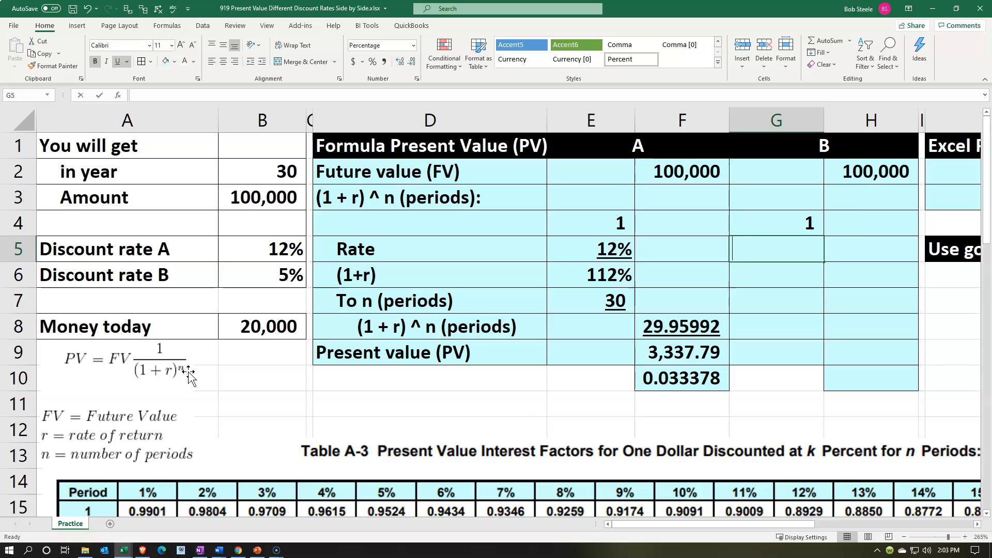
Link the rate for B in G5 to discount rate B in B6.
text(=)
key(Left)
key(Left)
key(Left)
key(Left)
key(Left)
key(Down)
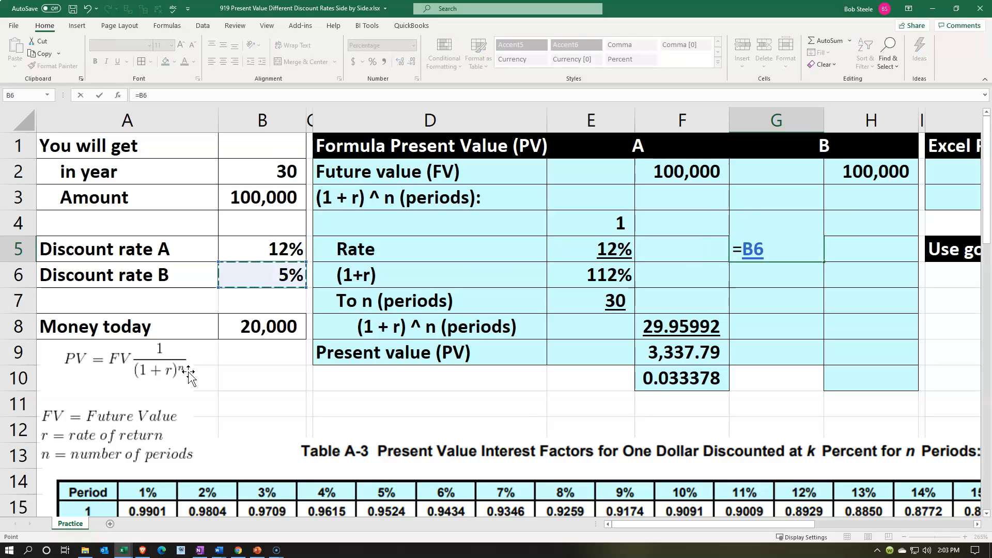
key(Return)
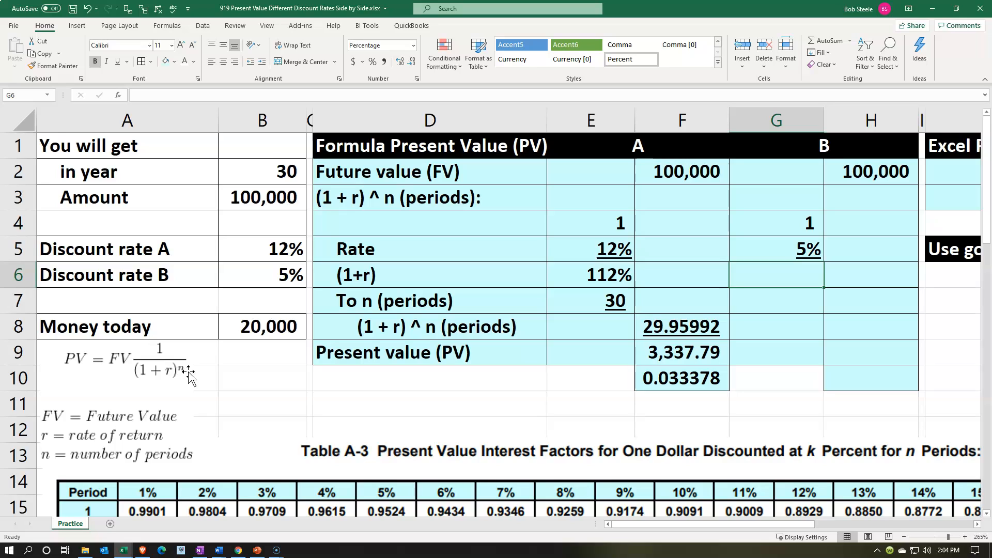
Sum G4:G5 in G6 to calculate (1+r) for B.
text(=sum)
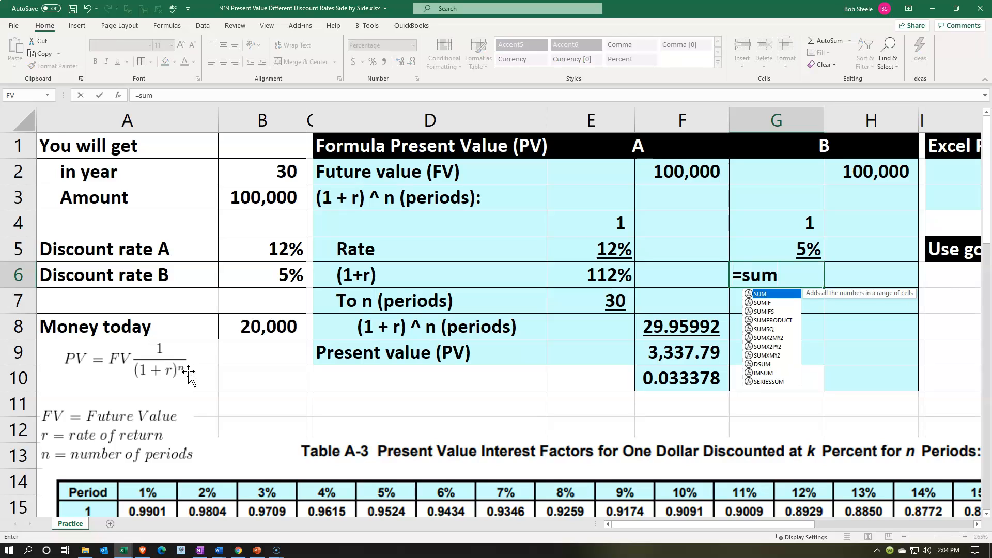
text(()
key(Up)
key(shift+Up)
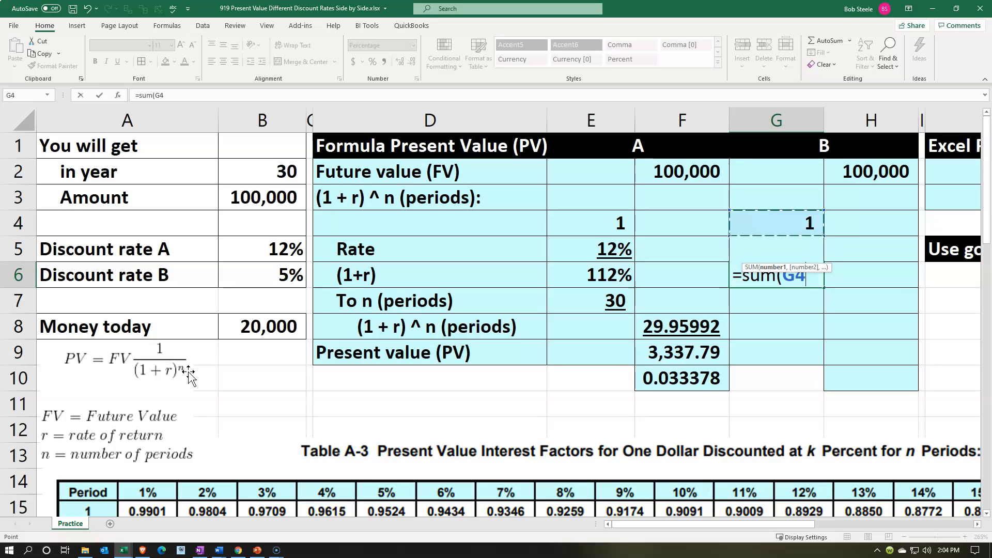
key(Return)
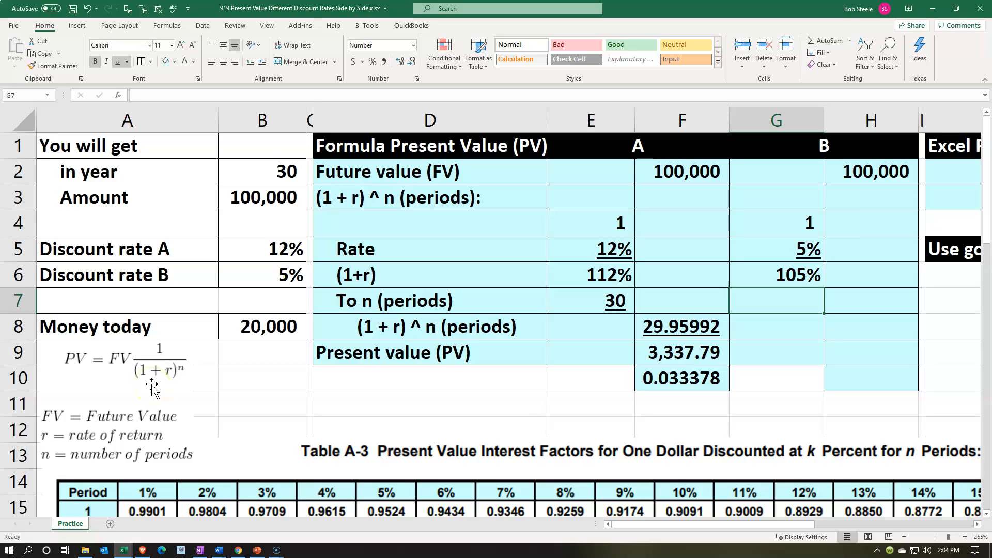
Link the number of periods for B in G7 to the years in B2.
text(=)
key(Left)
key(Left)
key(Left)
key(Left)
key(Left)
key(Up)
key(Up)
key(Up)
key(Up)
key(Up)
key(Return)
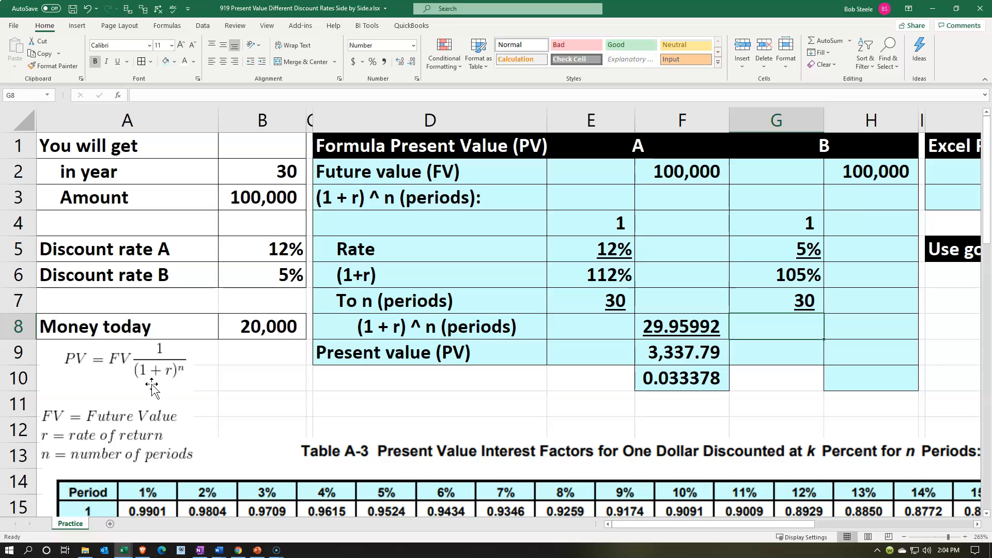
key(Right)
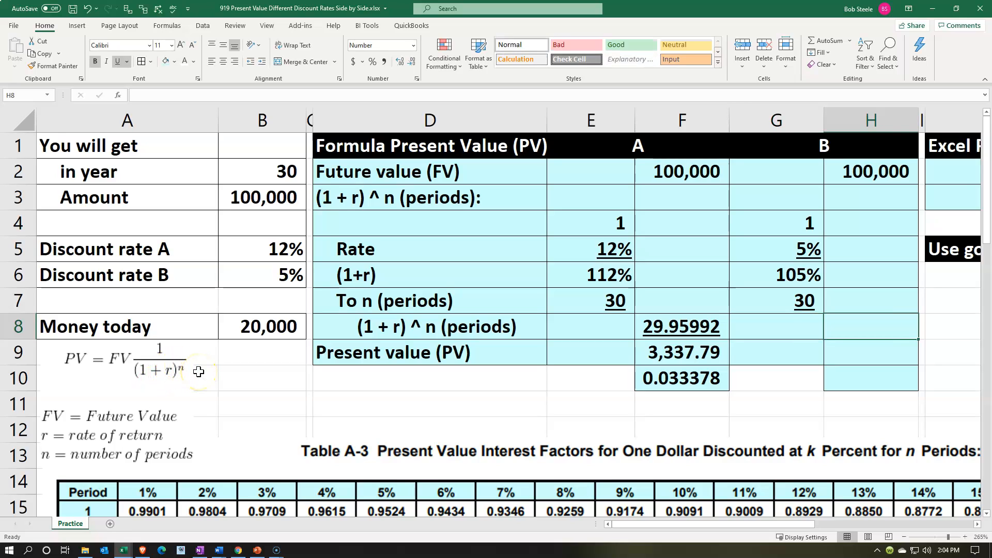
Calculate (1 + r) ^ n for B in H8 by raising G6 to the power of G7.
text(=)
click(738, 313)
key(Up)
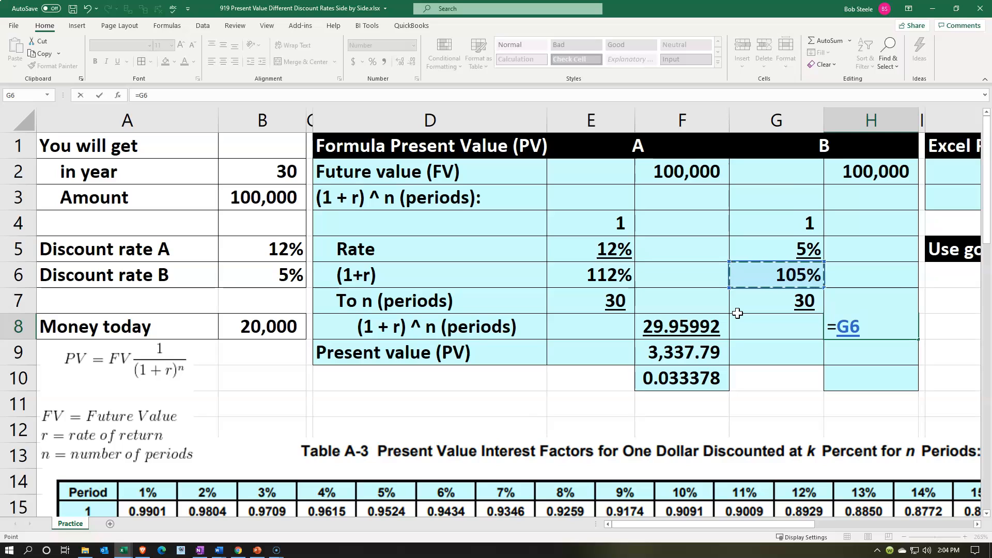
text(^)
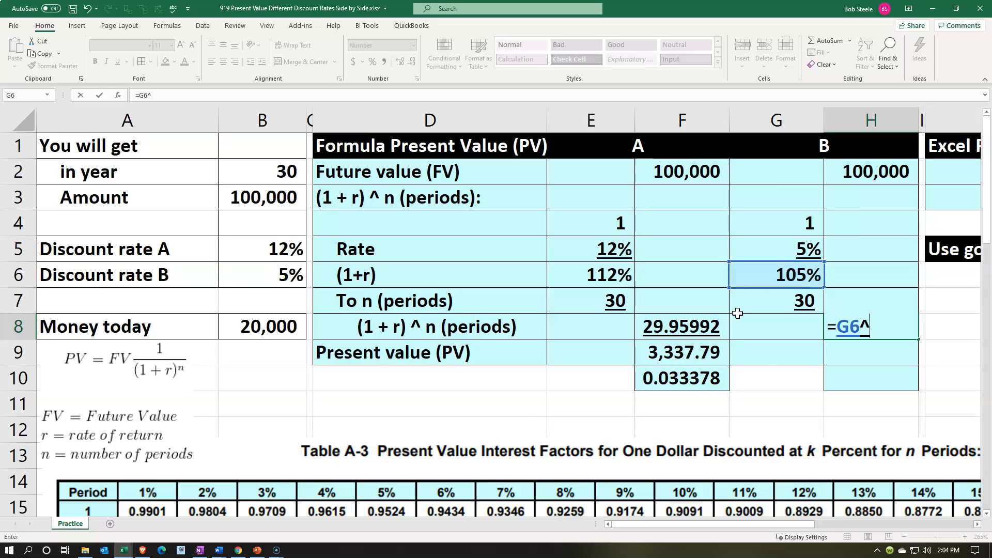
click(738, 313)
key(Return)
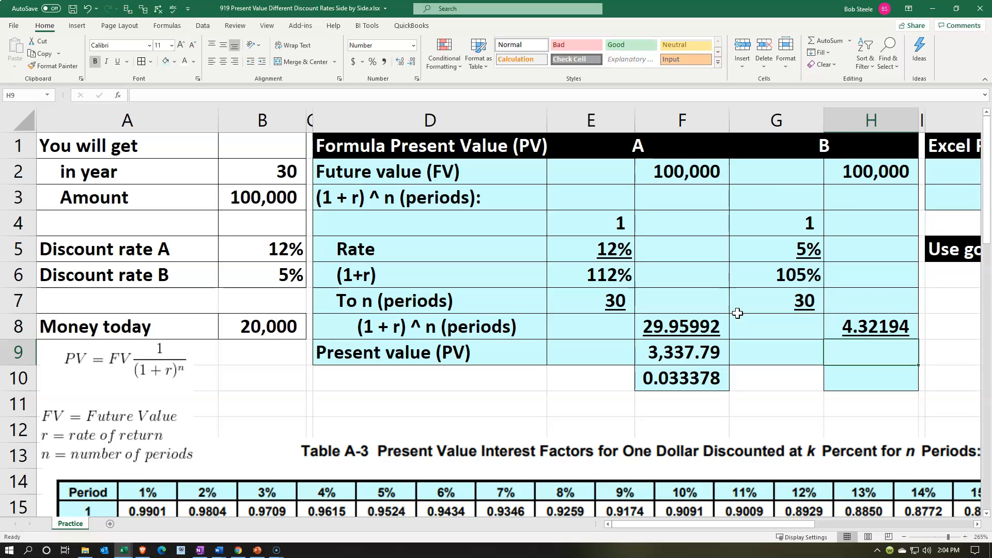
Calculate the present value for B in H9 by dividing the future value in H2 by H8.
text(=)
key(Up)
key(Up)
key(Up)
key(Up)
key(Up)
key(Up)
key(Up)
text(/)
key(Up)
key(Return)
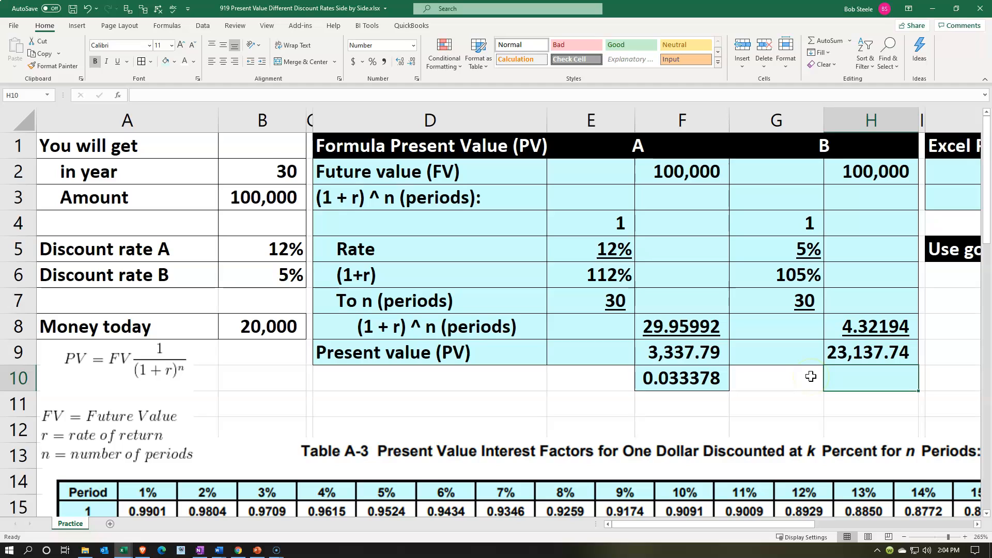
Enter a ratio for B in H10 that divides H8 by H9.
text(=)
key(Up)
key(Up)
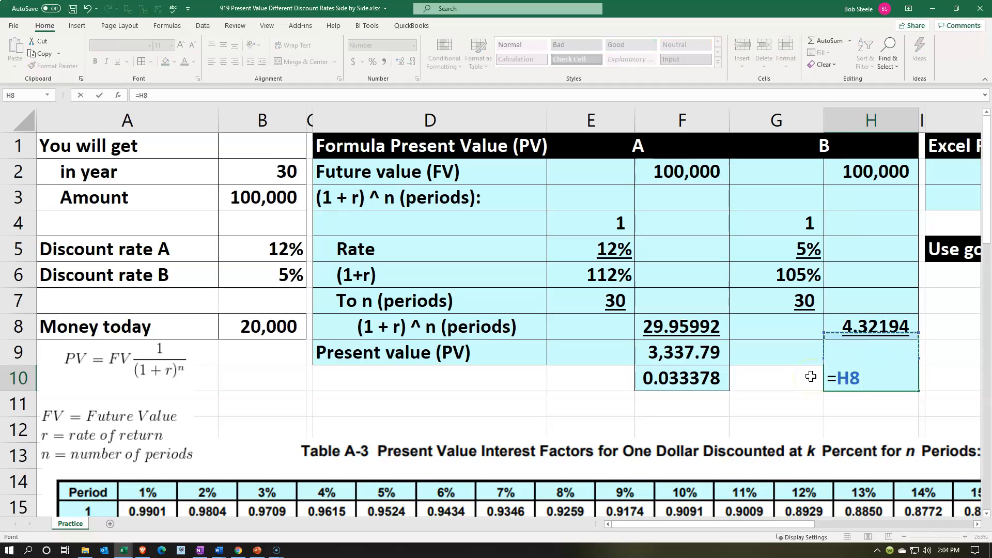
text(/)
key(Up)
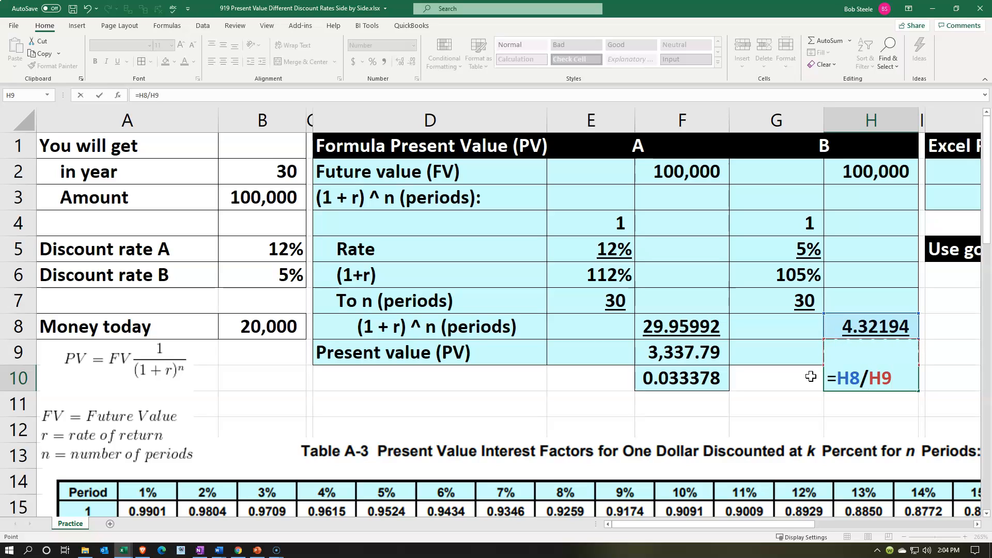
key(Return)
key(Up)
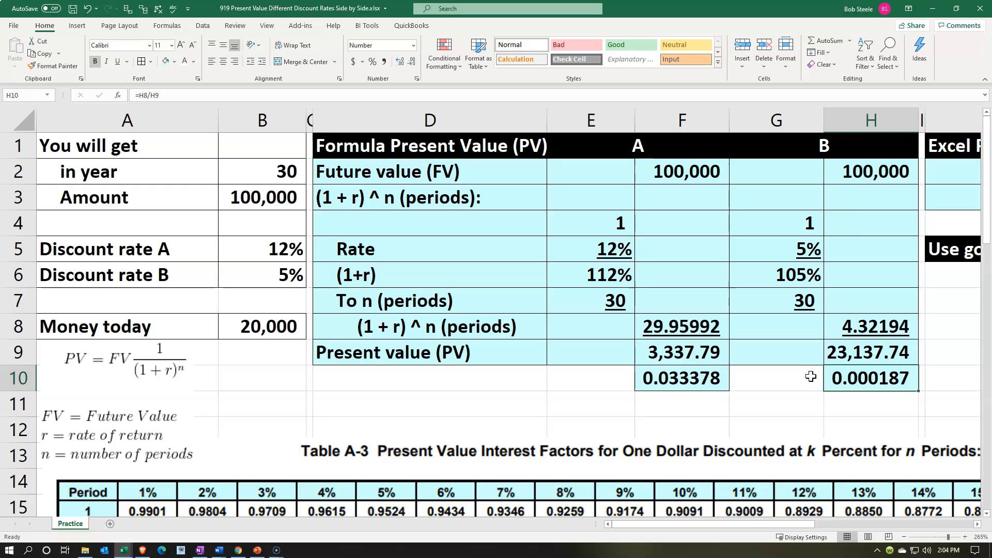
Compare the present values of A and B with the future amount and the money today, and review B's periods and rate cells.
key(Left)
key(Left)
key(Left)
key(Left)
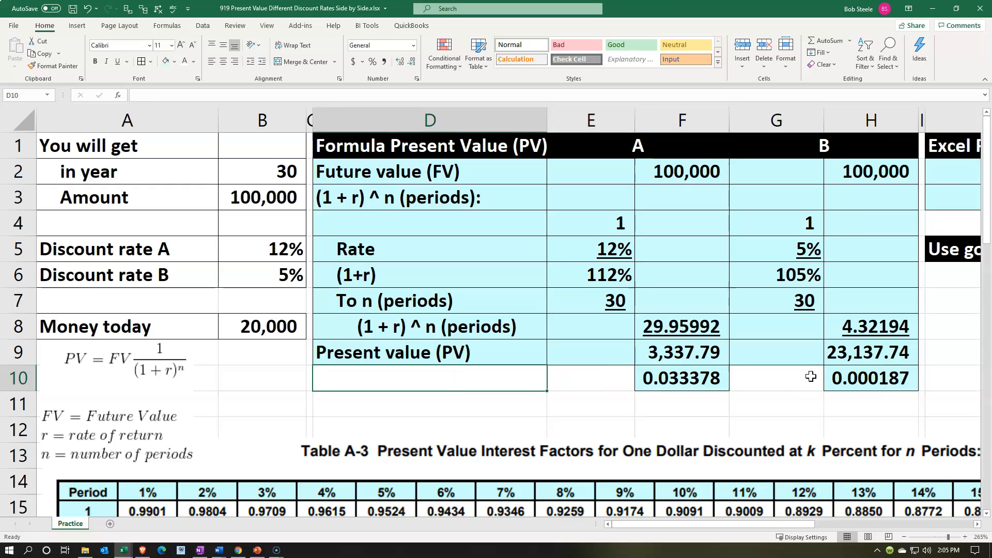
click(713, 353)
key(Right)
key(Right)
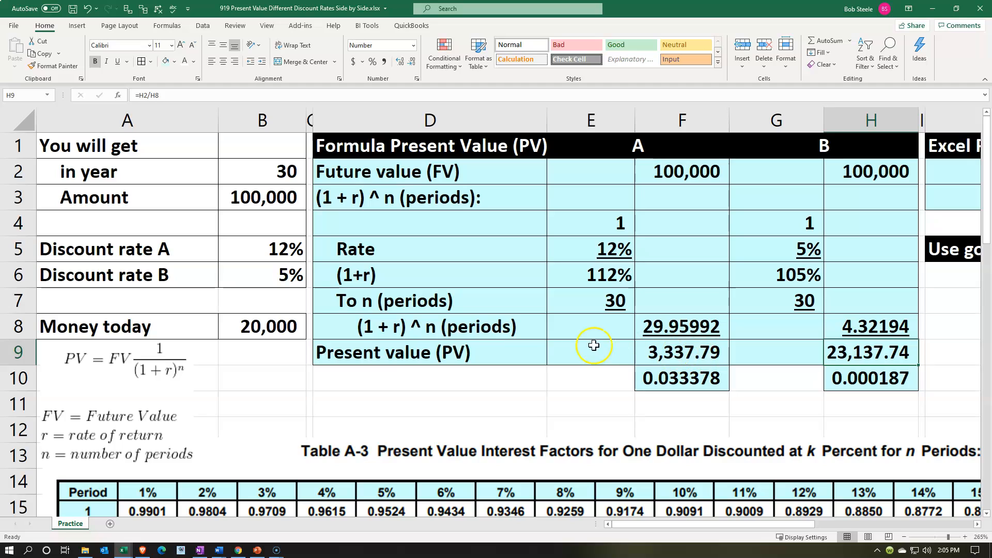
click(244, 322)
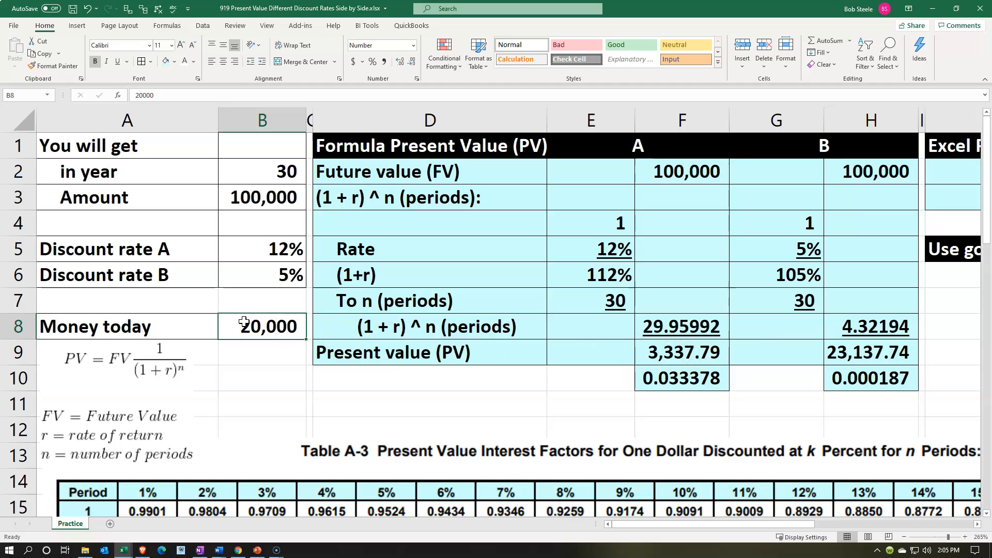
click(254, 200)
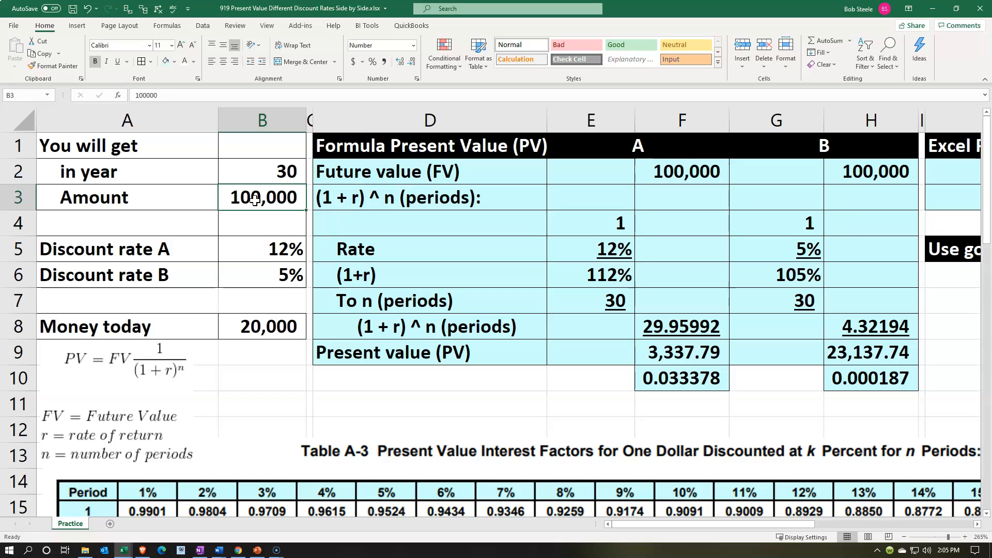
click(265, 337)
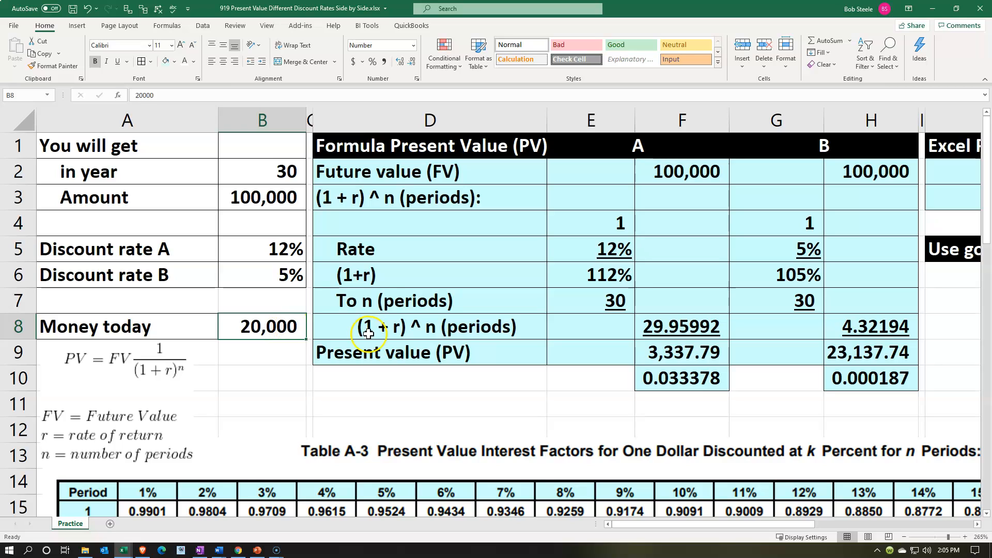
click(389, 303)
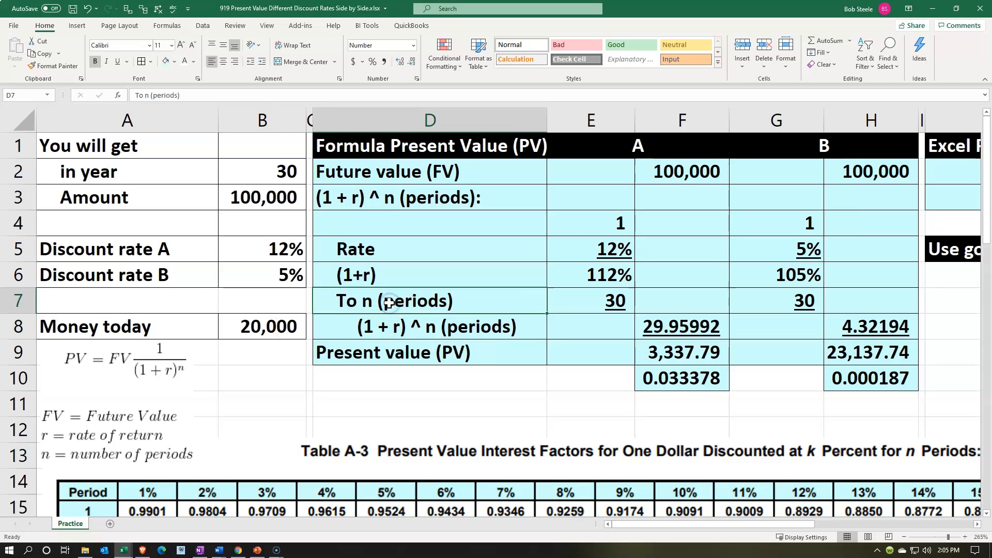
key(Right)
key(Right)
key(Right)
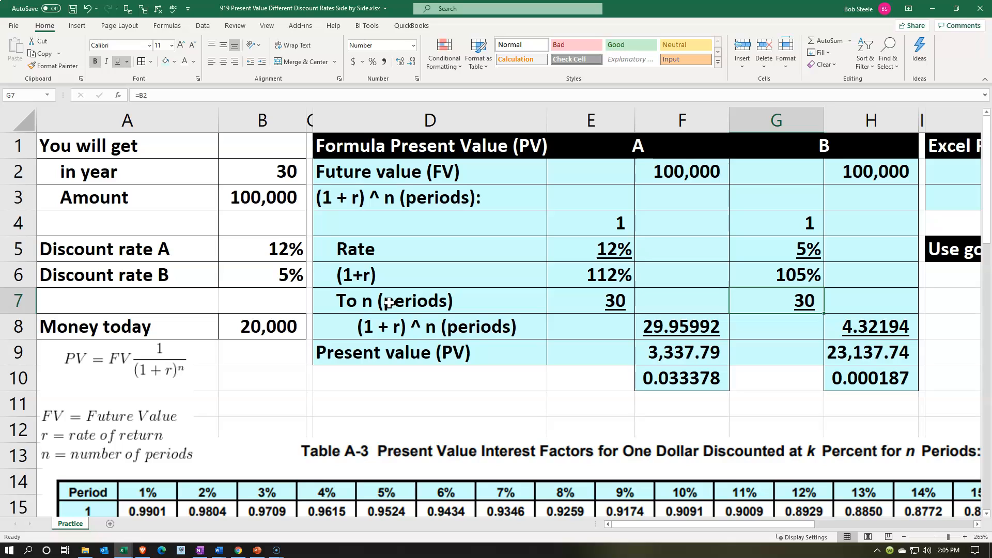
key(Up)
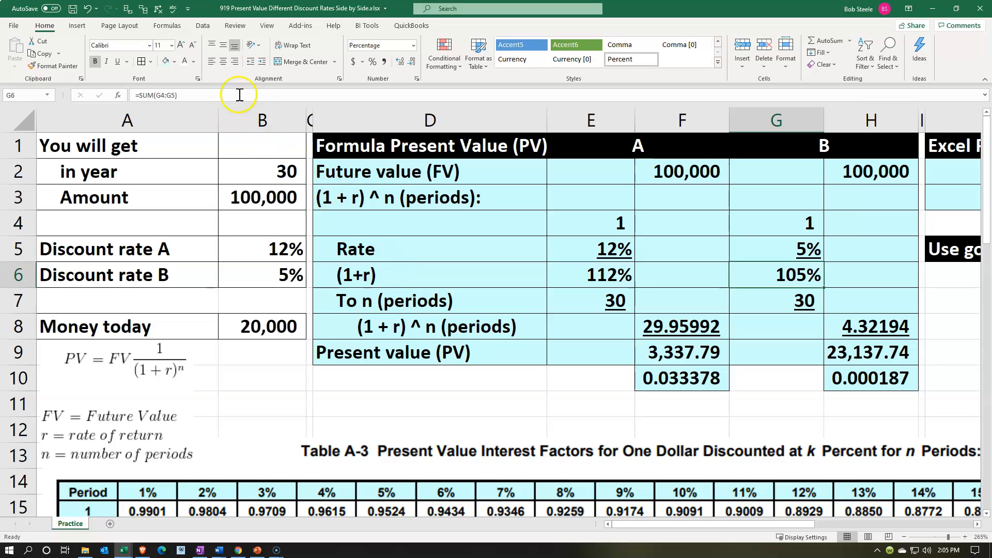
Highlight the rate for B in G5 and discount rate B in B6 with a yellow fill.
click(782, 247)
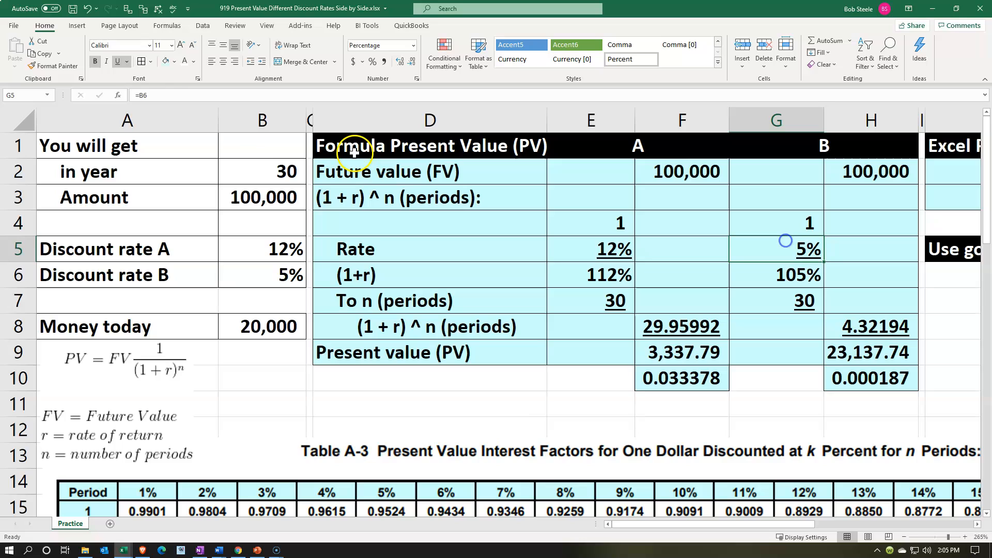
click(175, 61)
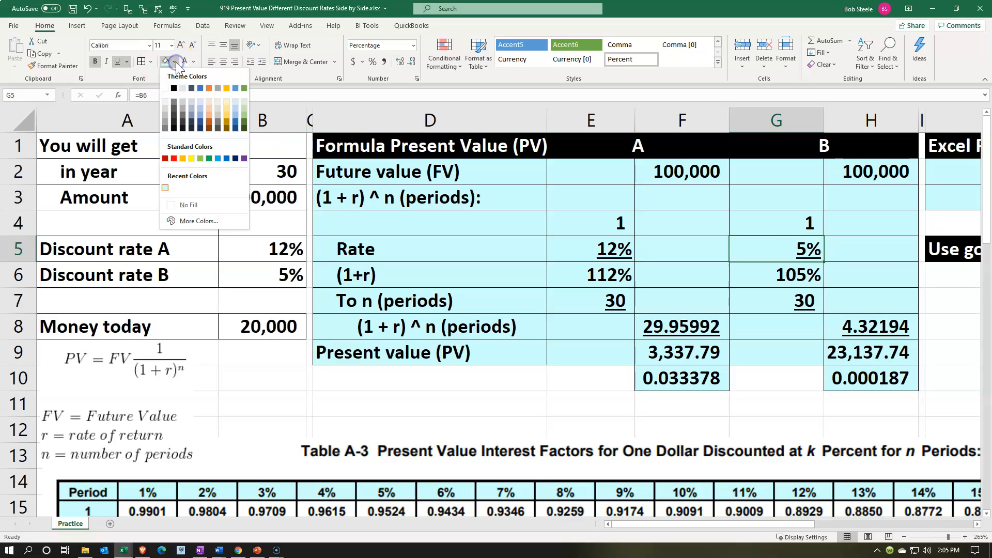
click(191, 158)
right_click(246, 275)
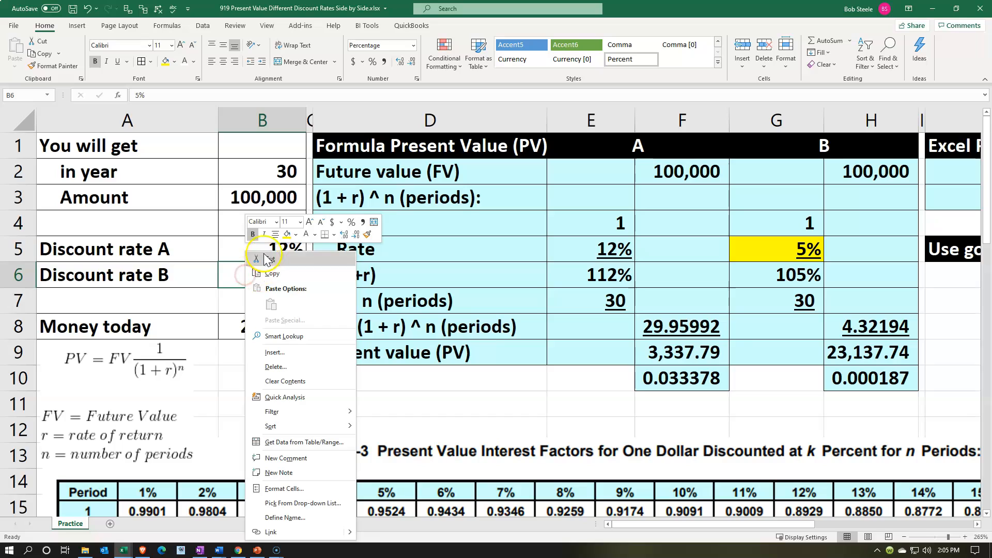
click(287, 234)
click(290, 332)
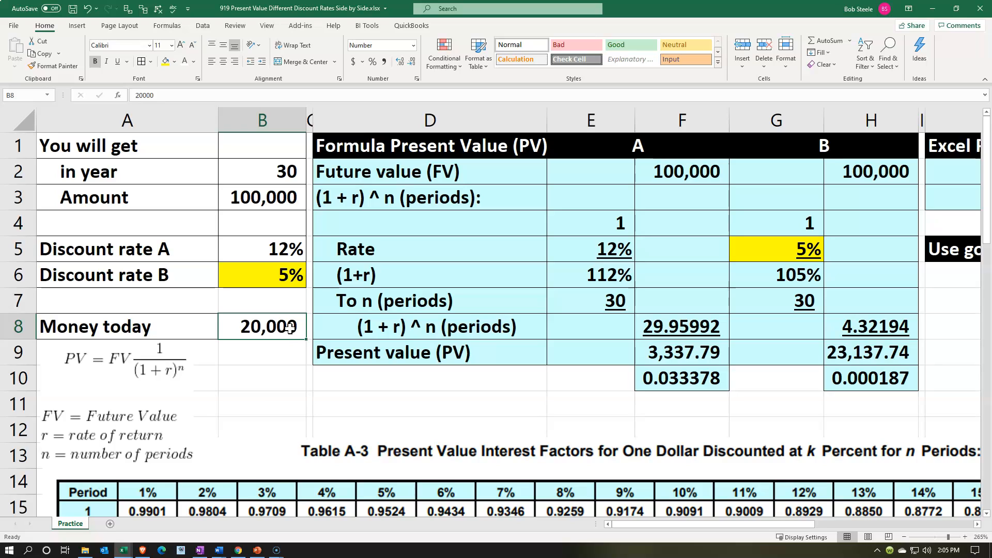
Open Goal Seek from the break-even rate cell L6 and set present value cell H9 to reach 20000.
click(668, 292)
key(Right)
key(Right)
key(Right)
key(Right)
key(Right)
key(Right)
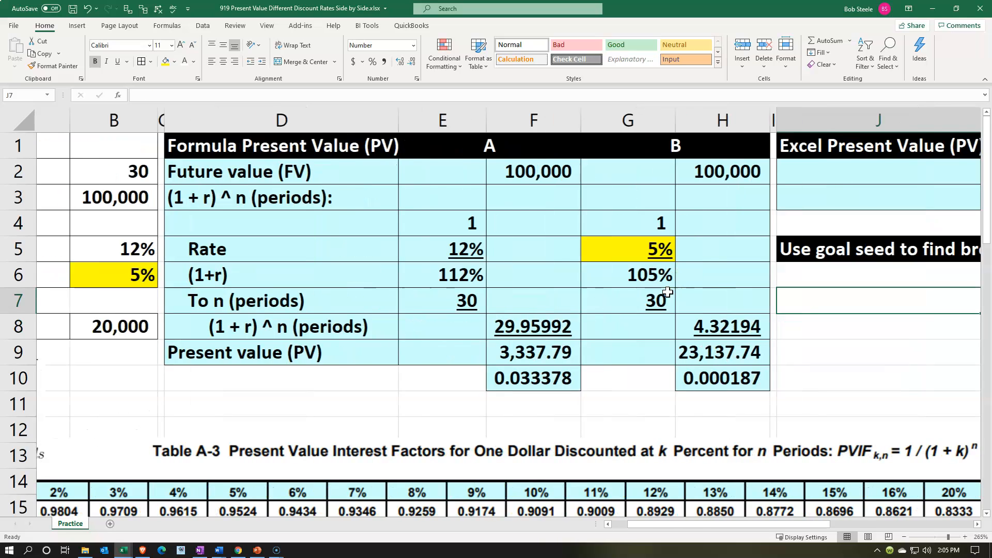
key(Up)
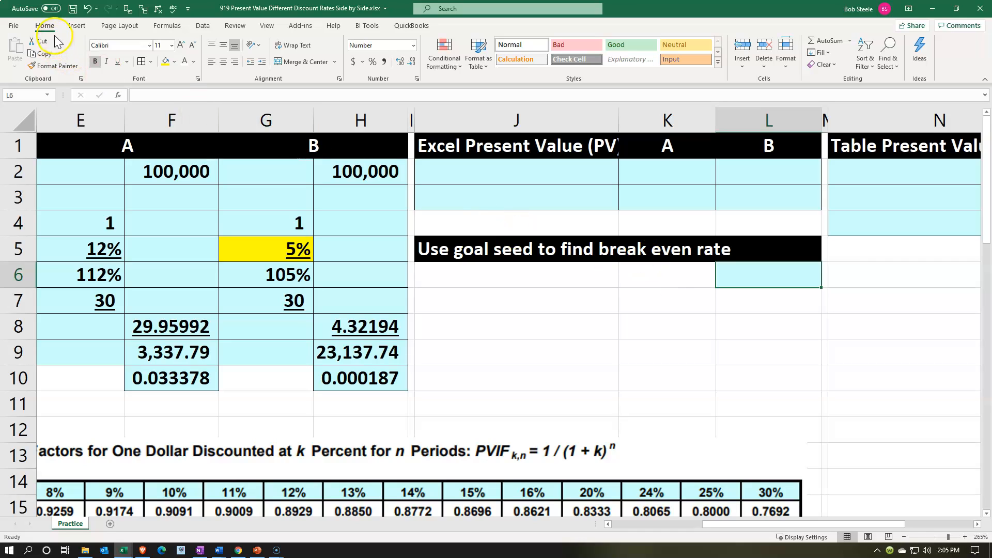
click(203, 27)
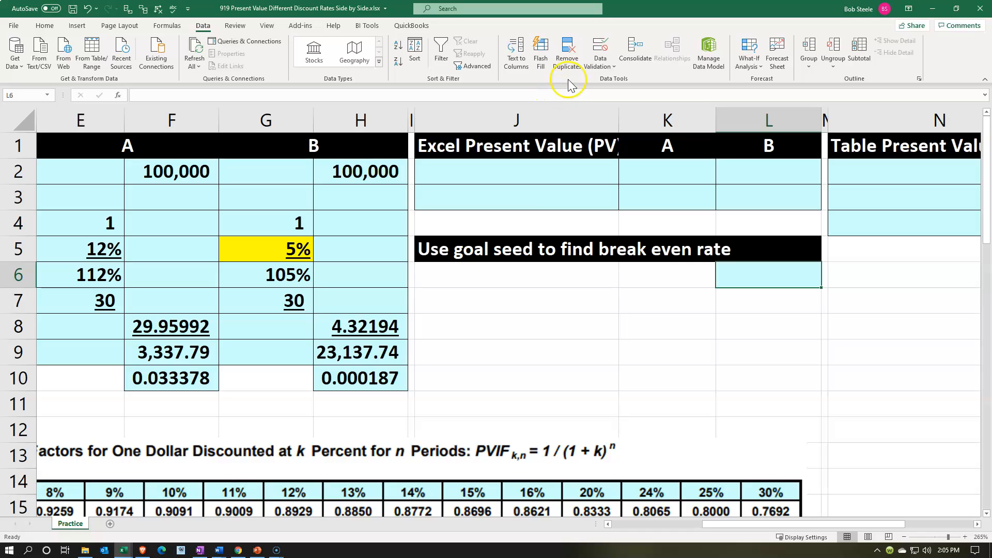
click(760, 65)
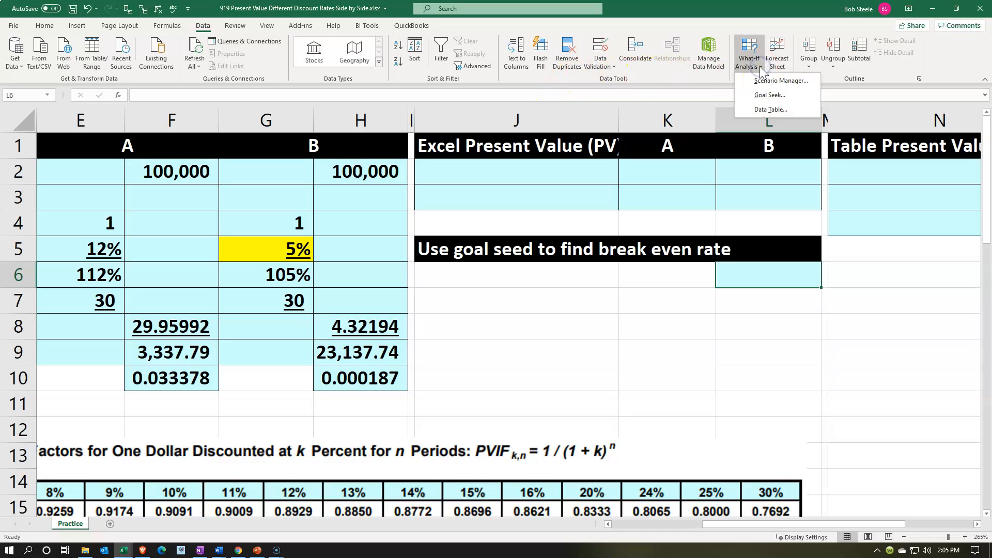
click(762, 96)
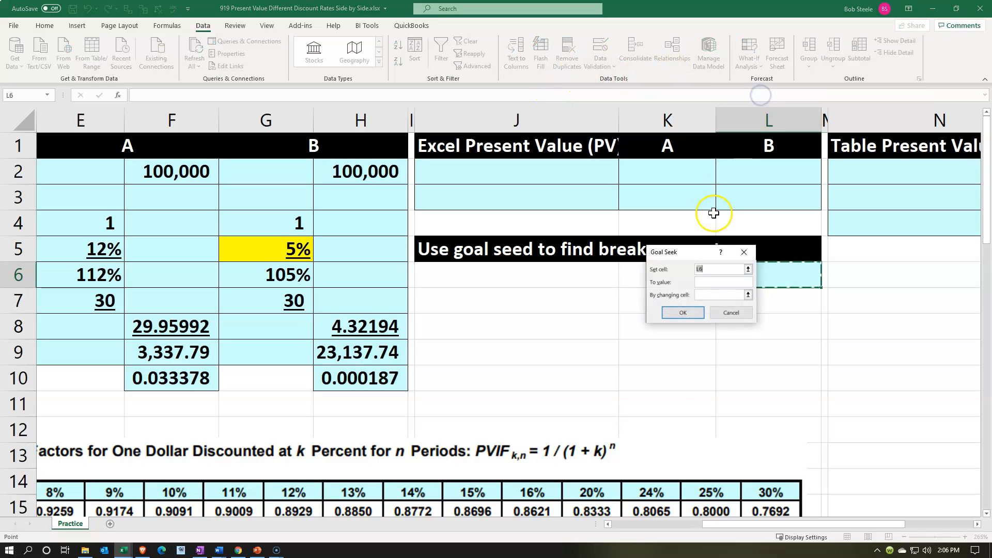
drag(684, 252, 568, 306)
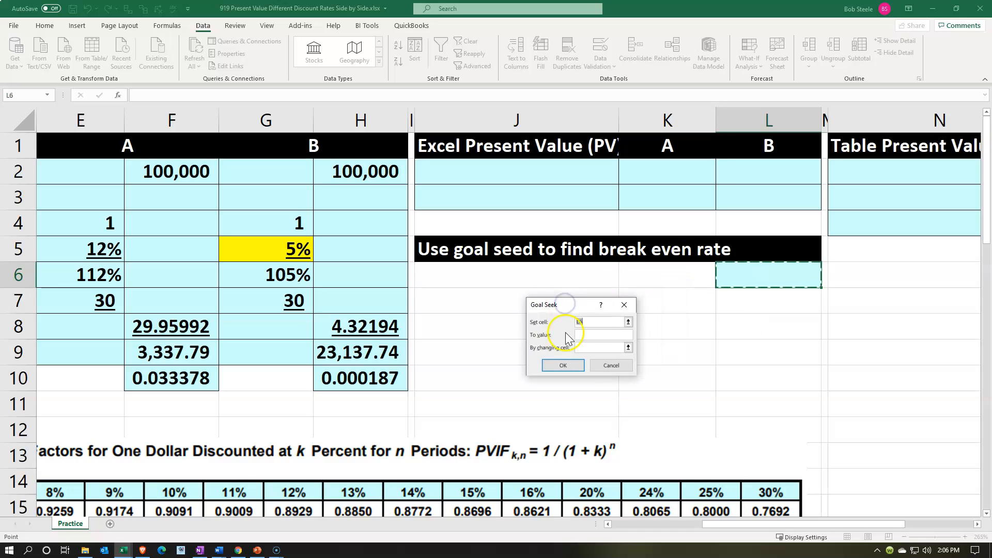
click(364, 356)
click(592, 333)
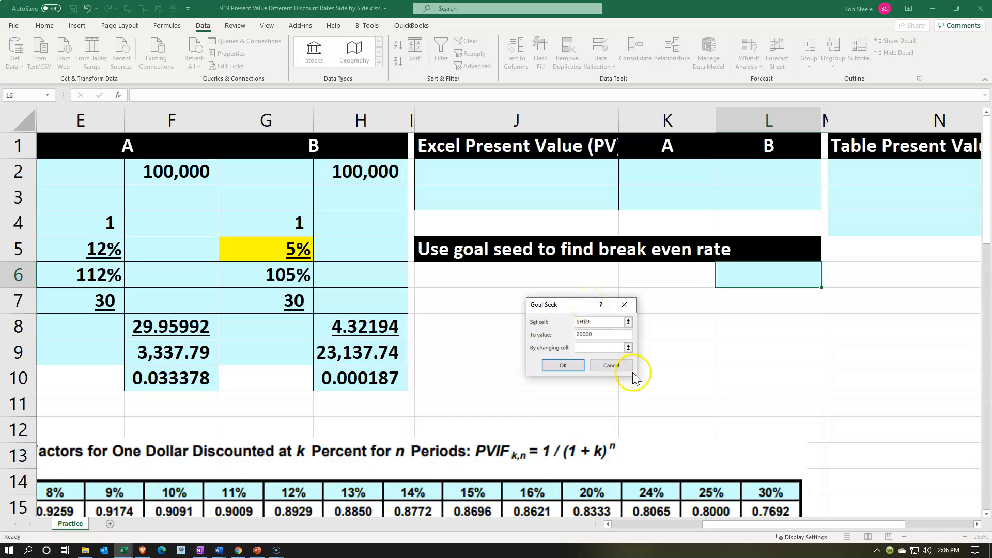
Choose discount rate B in B6 as the changing cell, run Goal Seek and accept the solution.
click(589, 349)
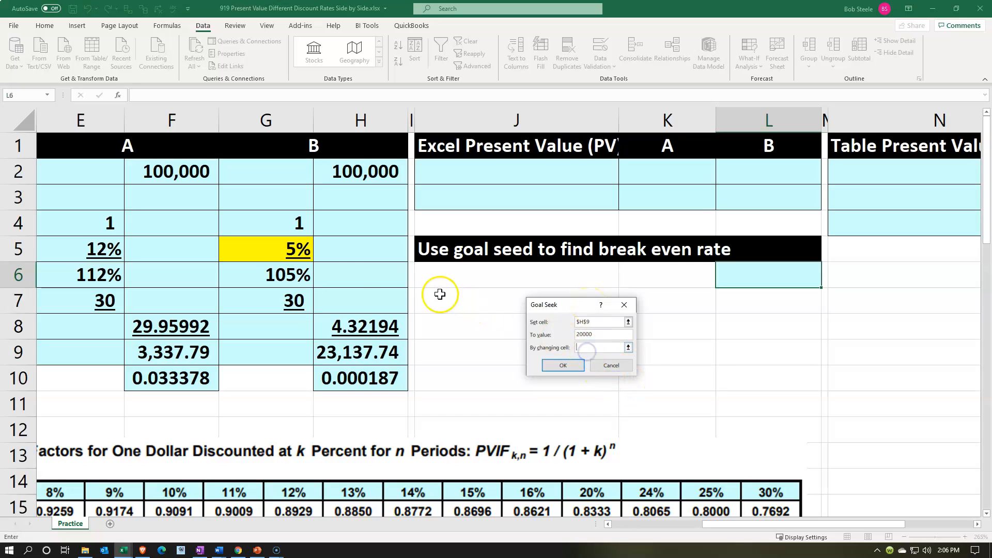
click(307, 250)
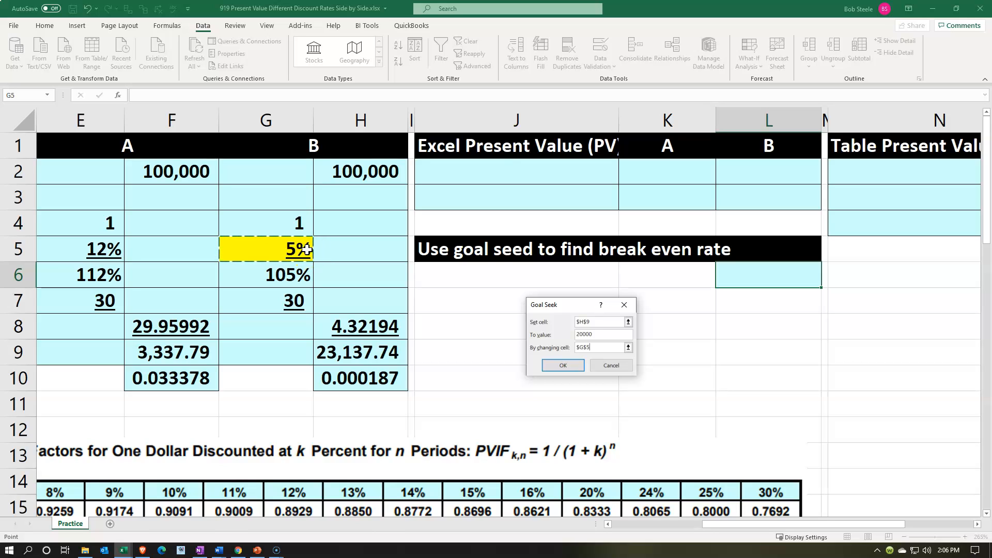
scroll(307, 249, left, 4)
click(306, 249)
key(Down)
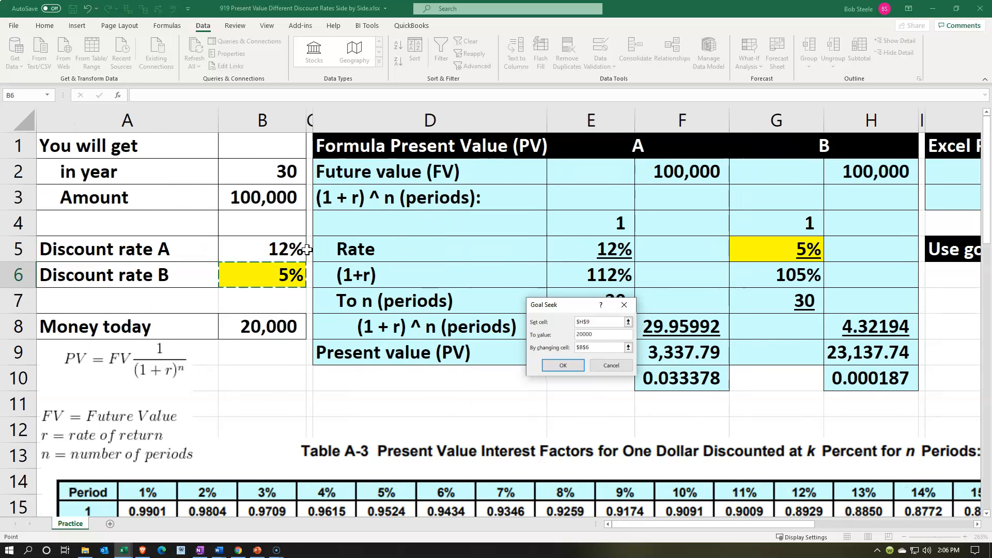
click(563, 365)
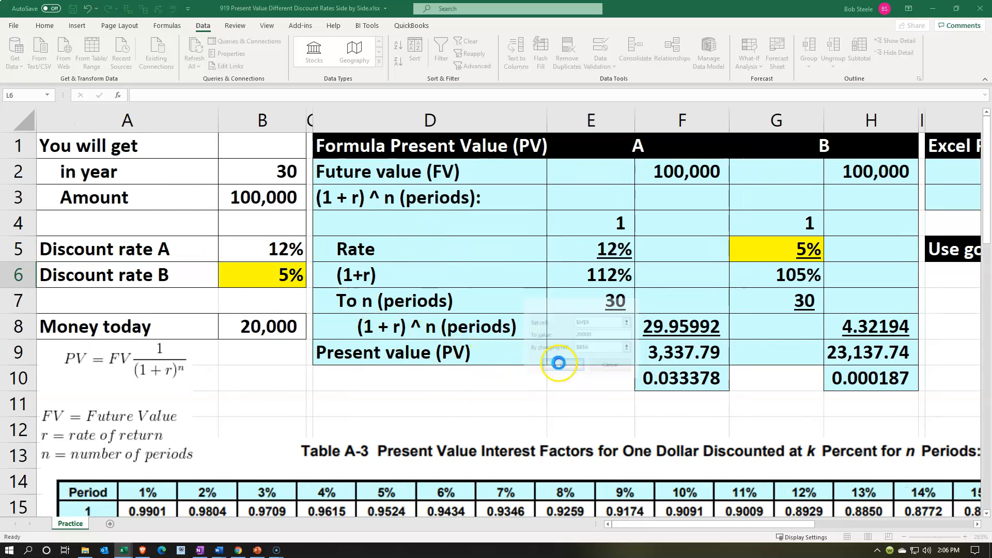
click(609, 364)
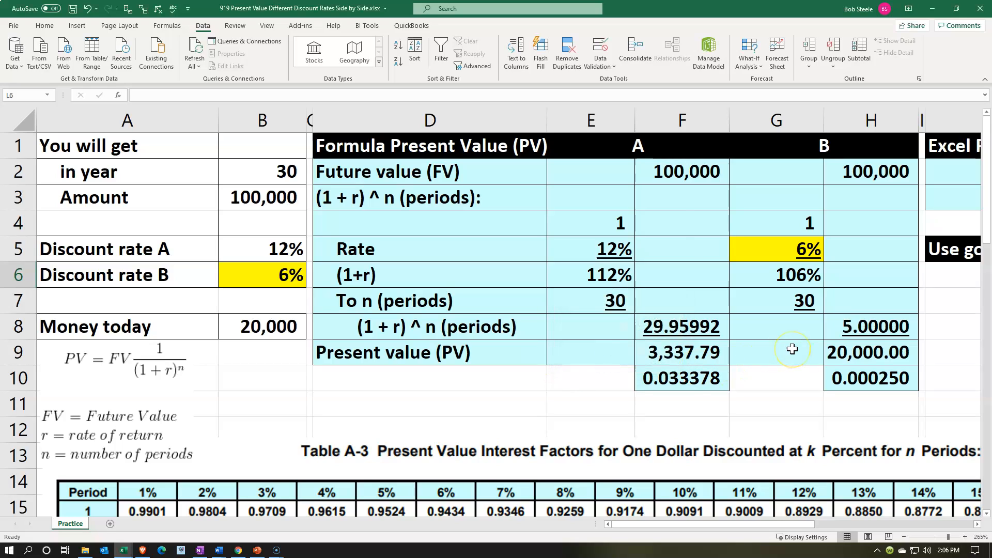
Copy the break-even discount rate from B6 into L6 with its formatting.
right_click(268, 276)
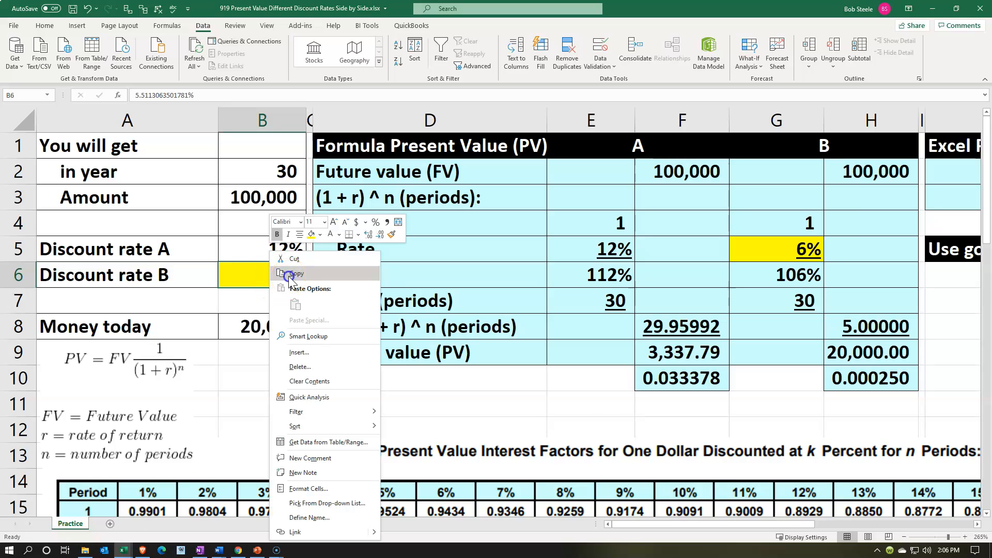
click(284, 275)
click(977, 524)
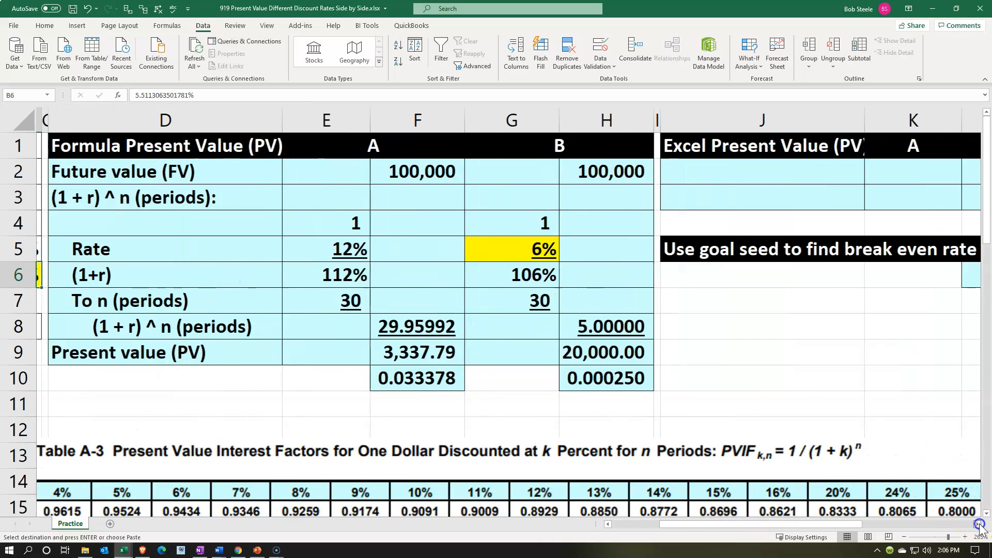
click(785, 280)
right_click(781, 279)
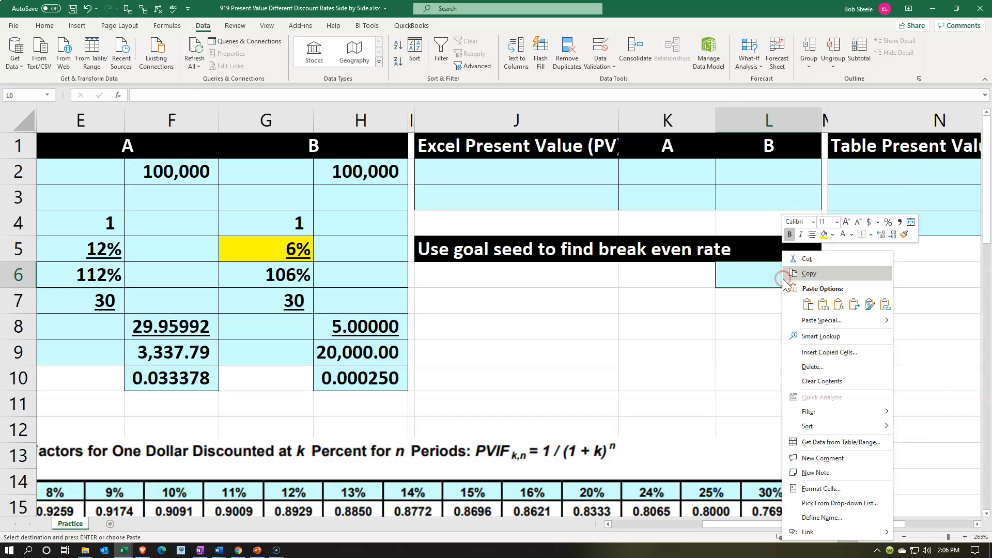
click(807, 305)
click(809, 306)
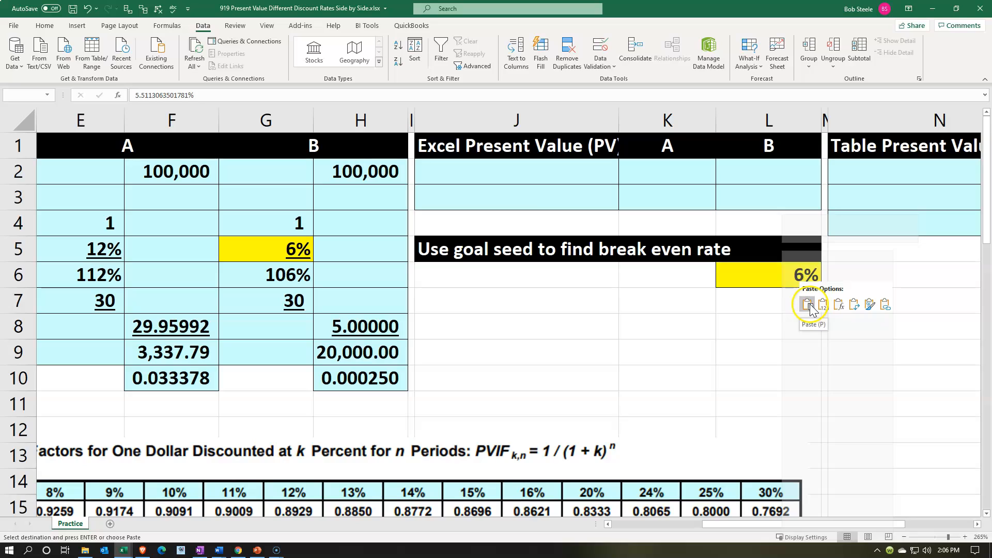
Paste the break-even rate into L6 as a value only and format it as a percentage with four decimals.
click(818, 305)
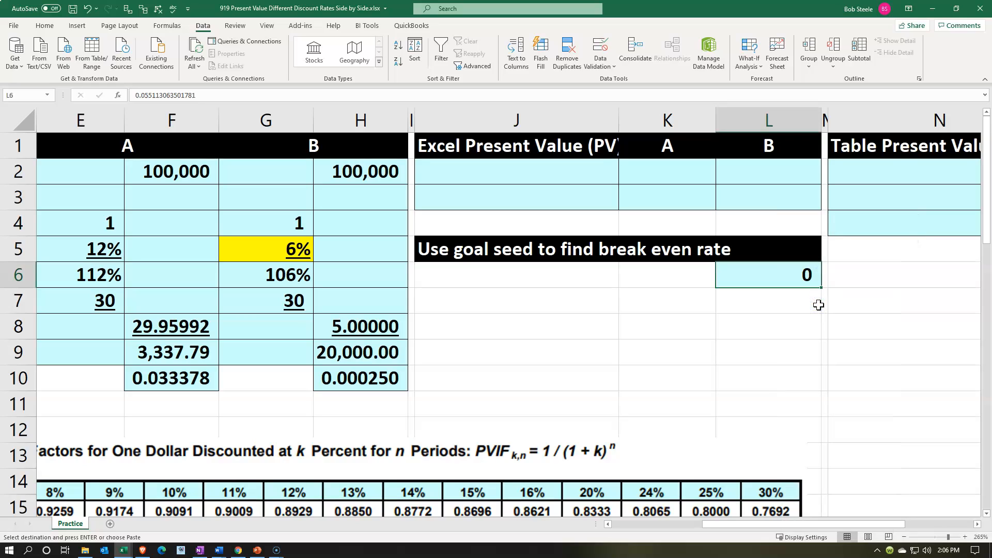
click(45, 28)
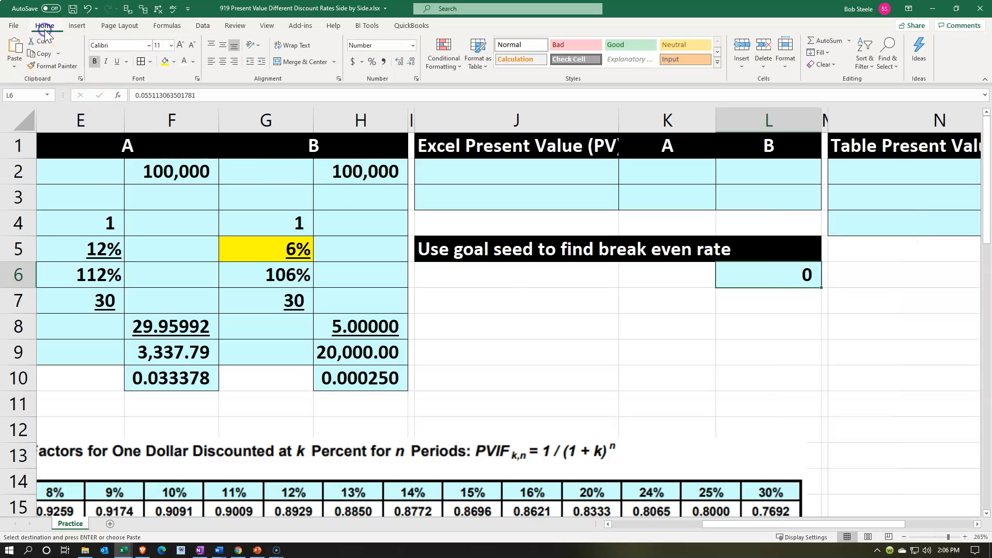
click(372, 62)
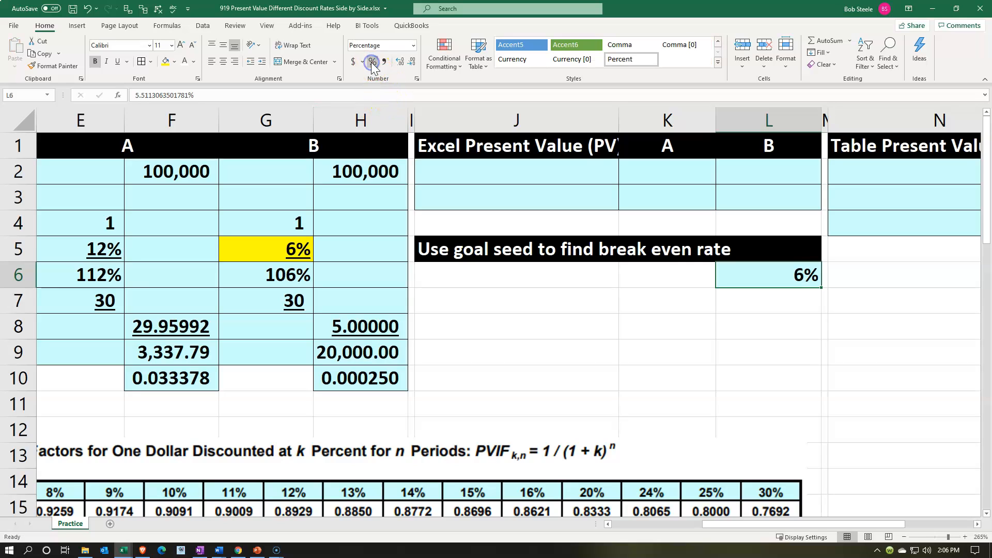
click(400, 61)
click(400, 61)
click(400, 61)
click(400, 62)
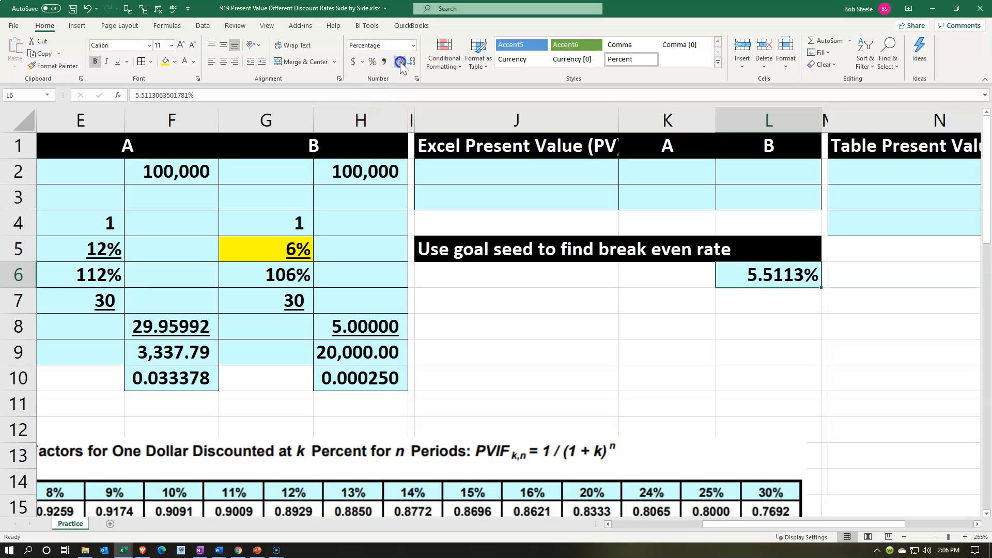
Set discount rate B in B6 back to 5%.
click(549, 344)
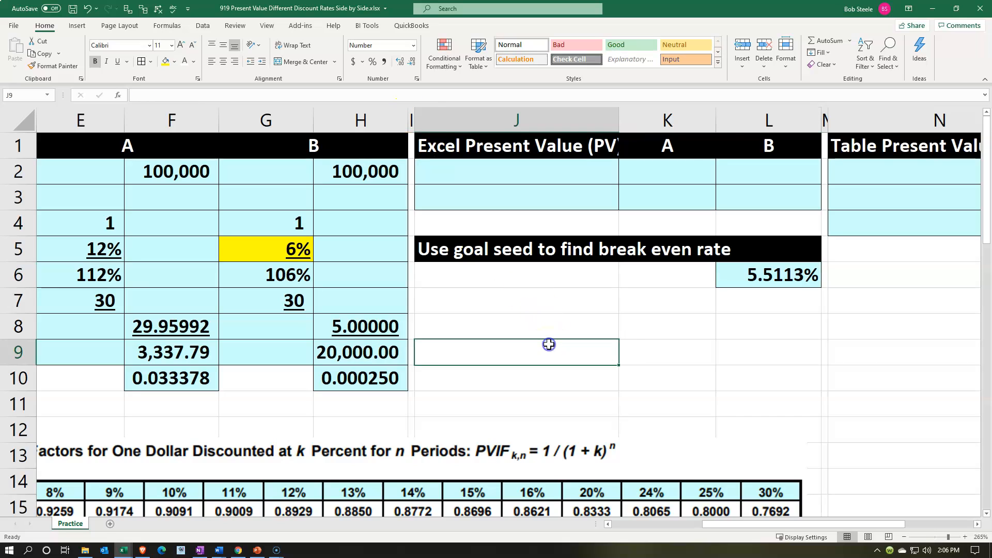
key(Left)
key(Left)
key(Left)
key(Left)
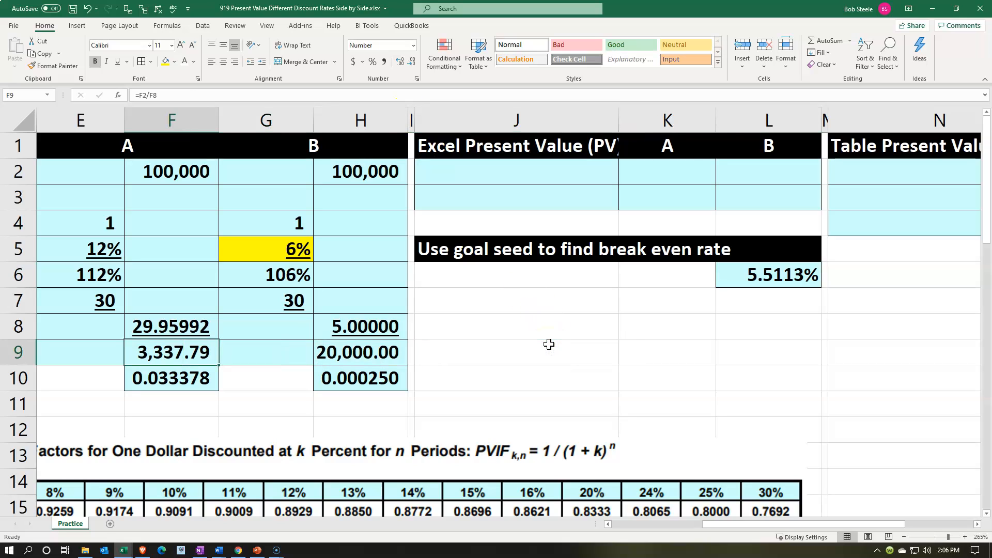
key(Left)
key(Left)
key(Left)
key(Left)
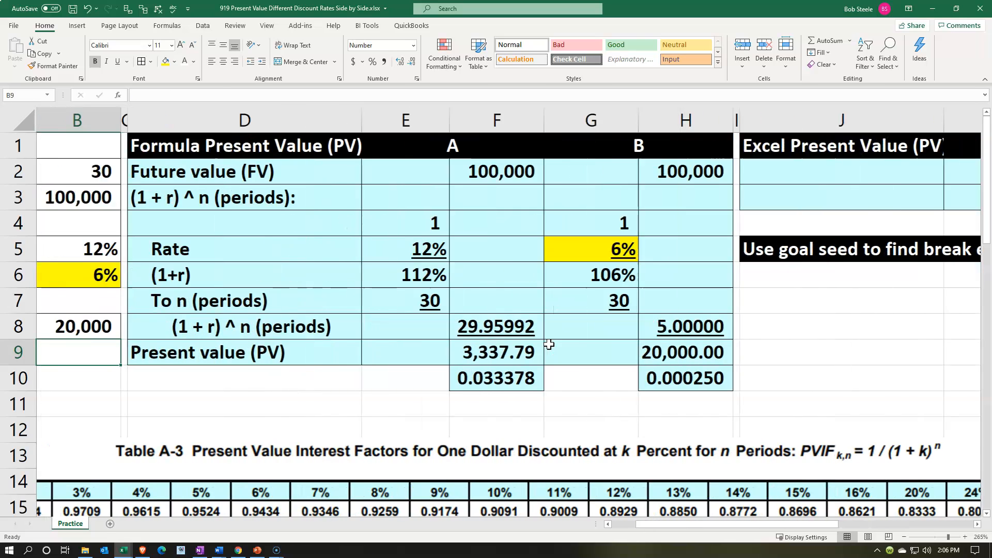
key(Left)
key(Right)
key(Right)
key(Up)
key(Up)
key(Up)
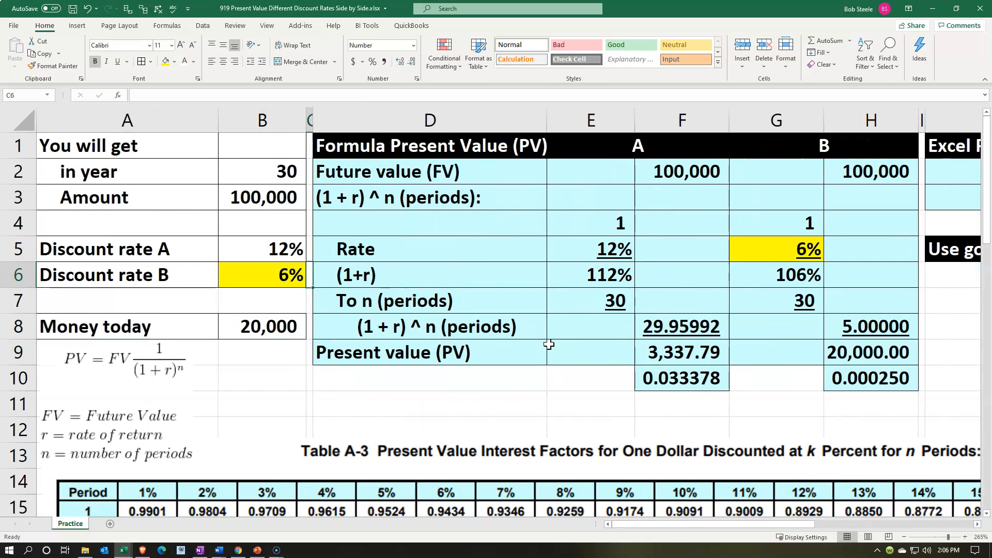
key(Left)
text(5)
key(Return)
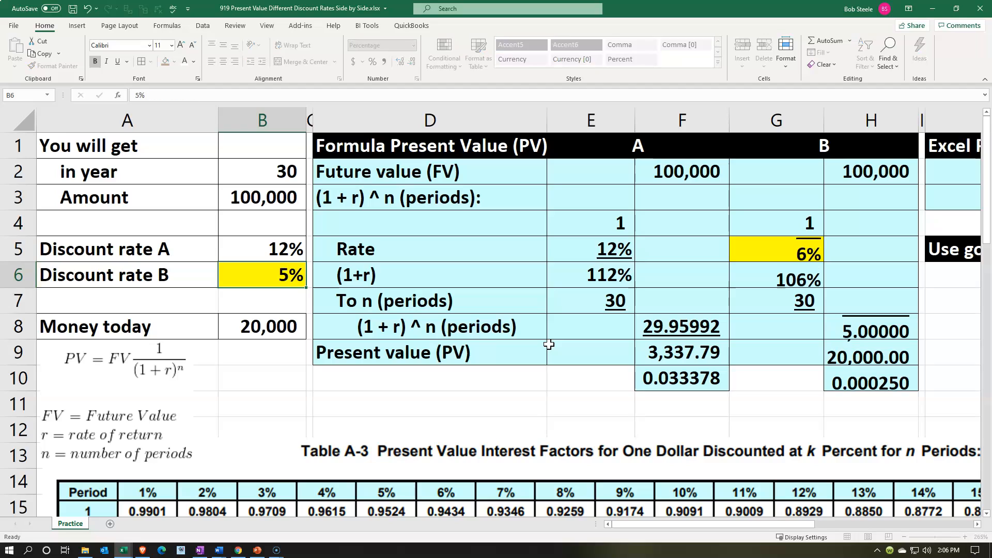
Check the present value for B in H9 against the money today amount.
key(Right)
key(Right)
key(Right)
key(Right)
key(Down)
key(Down)
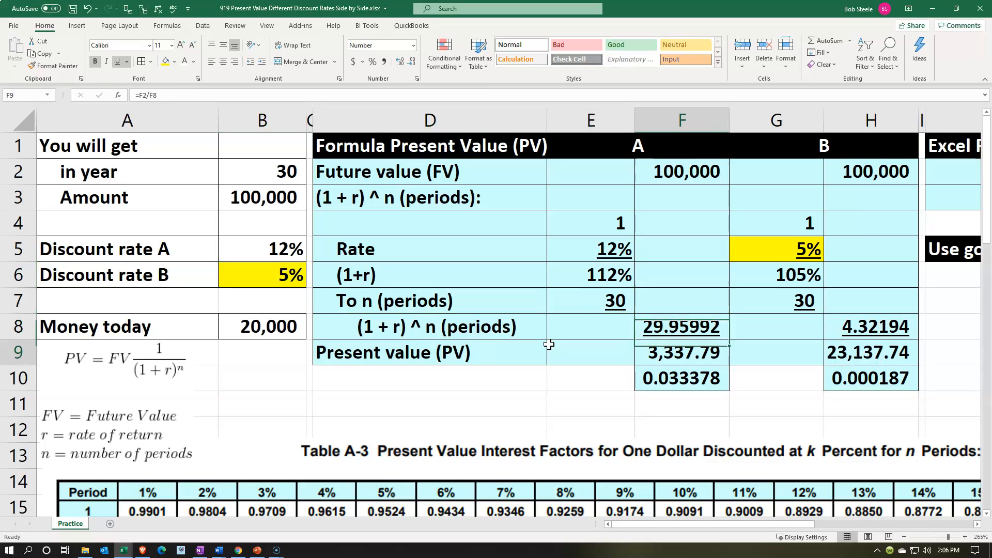
key(Right)
key(Right)
Try linking the rate for B in G5 to the break-even rate with the formula =L6.
key(Left)
key(Up)
key(Up)
key(Up)
key(Up)
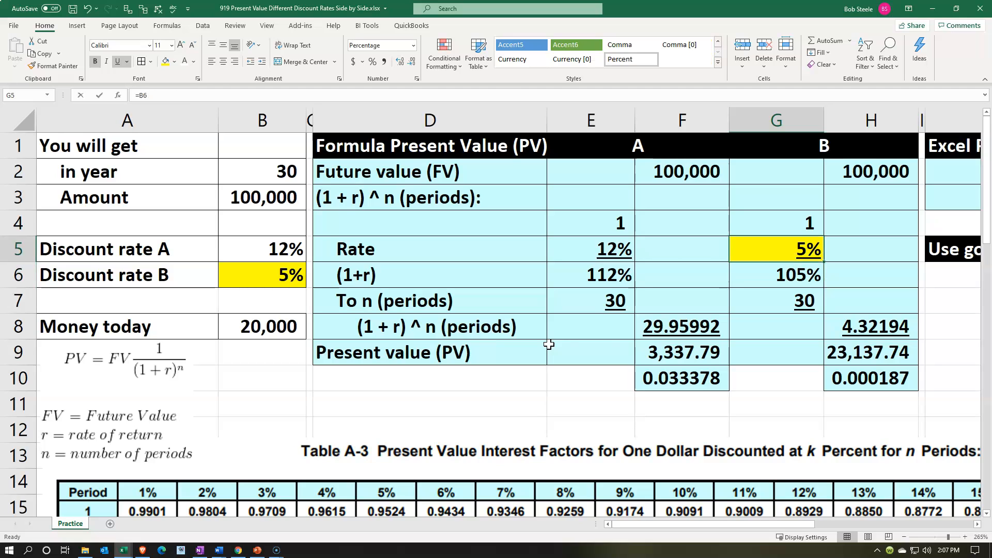
text(=)
key(Right)
key(Right)
key(Right)
key(Right)
key(Right)
key(Down)
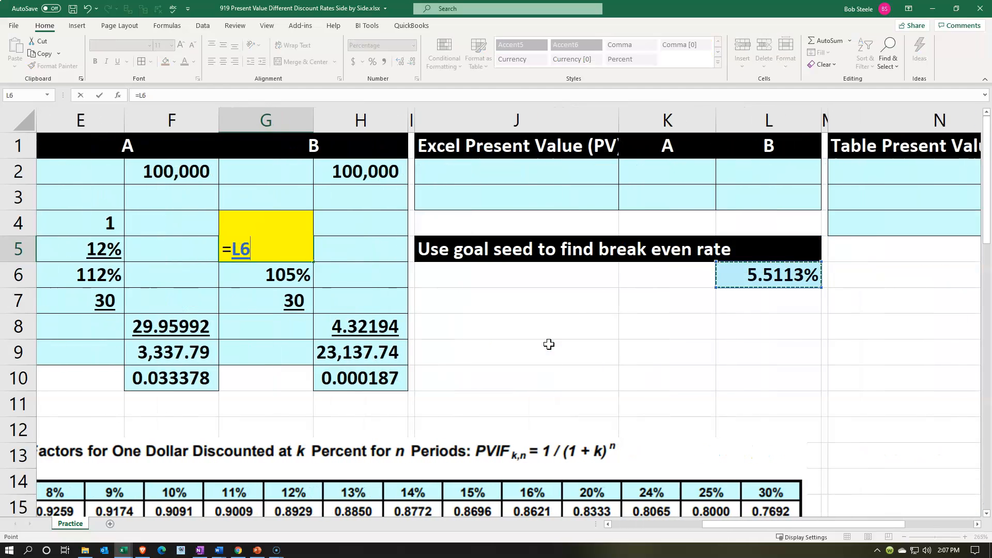
key(Return)
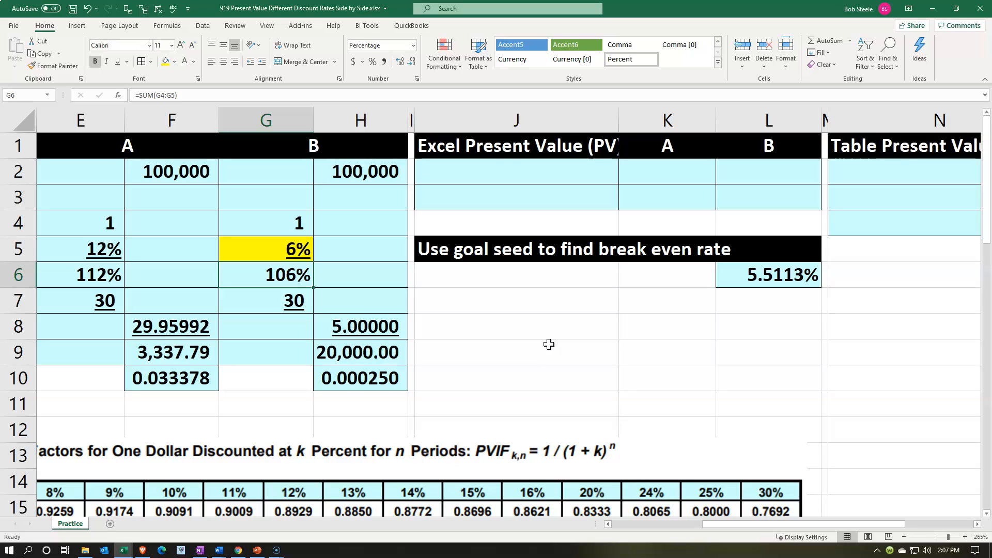
Check the present value for B in H9 and undo the link to L6 in G5.
key(Down)
key(Down)
key(Down)
key(Right)
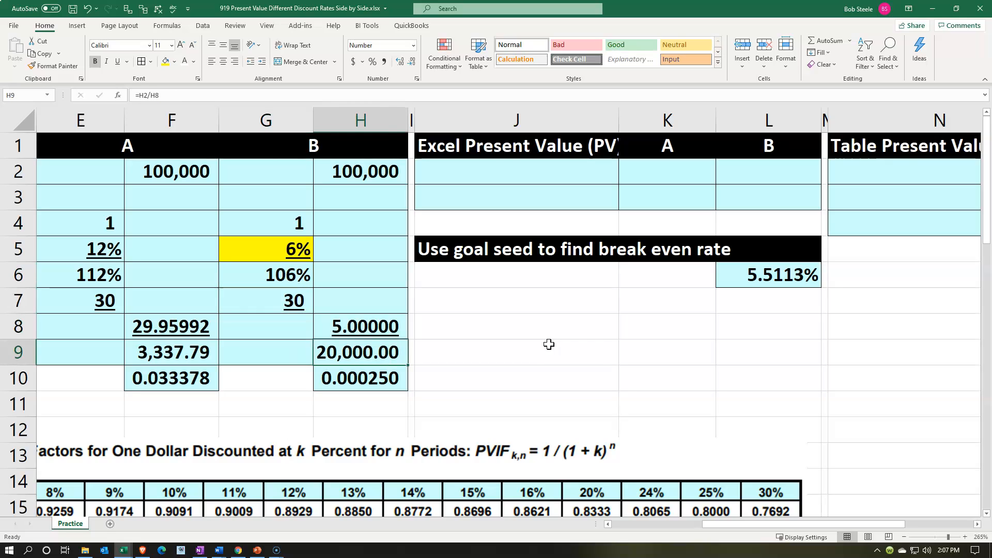
key(Up)
key(Up)
key(Up)
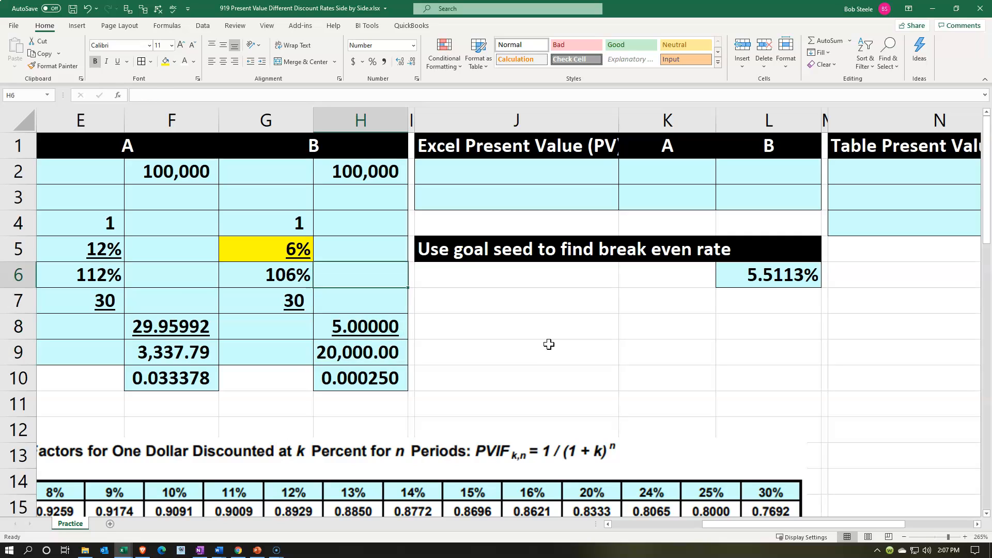
click(88, 9)
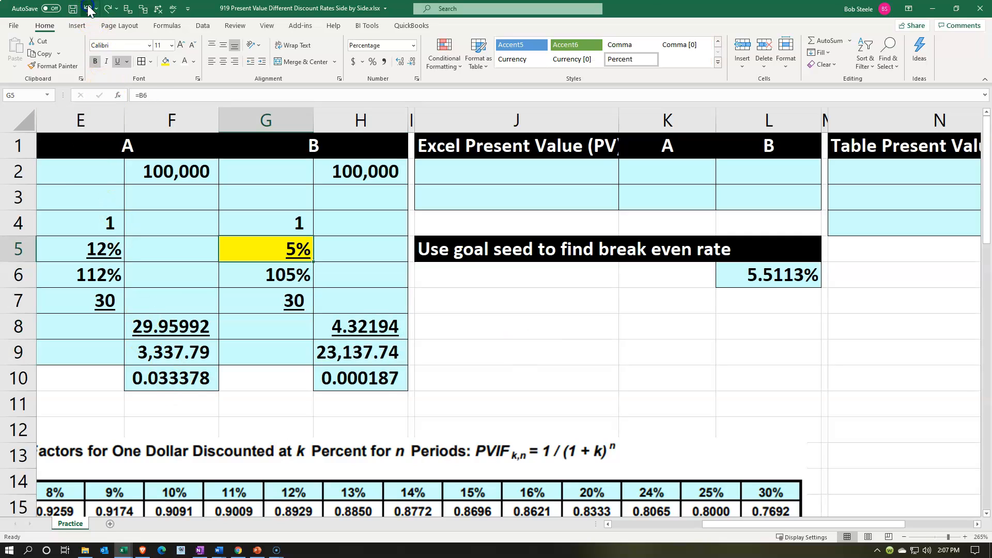
Enter the label "Present value (PV)" in J2 under the Excel present value heading.
click(512, 172)
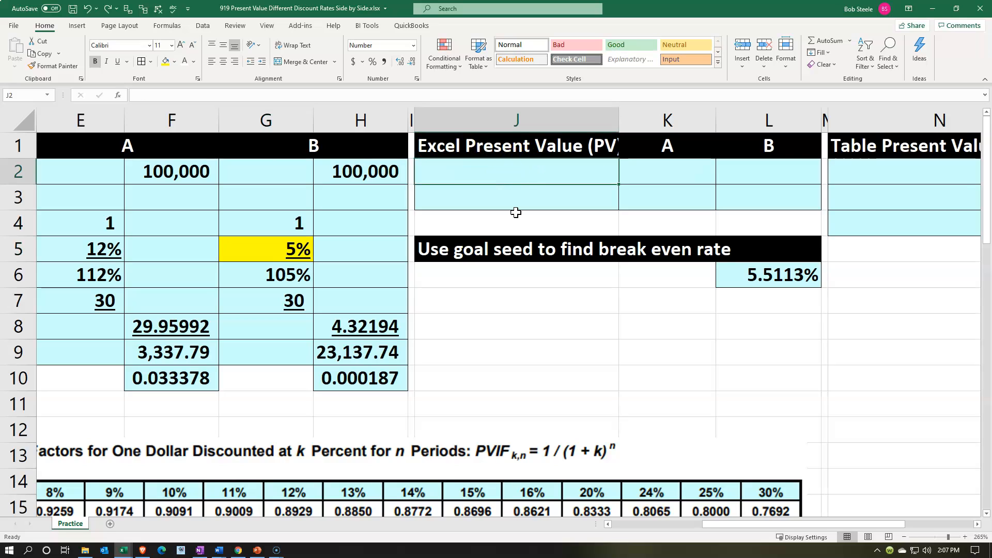
text(Present value (PV)
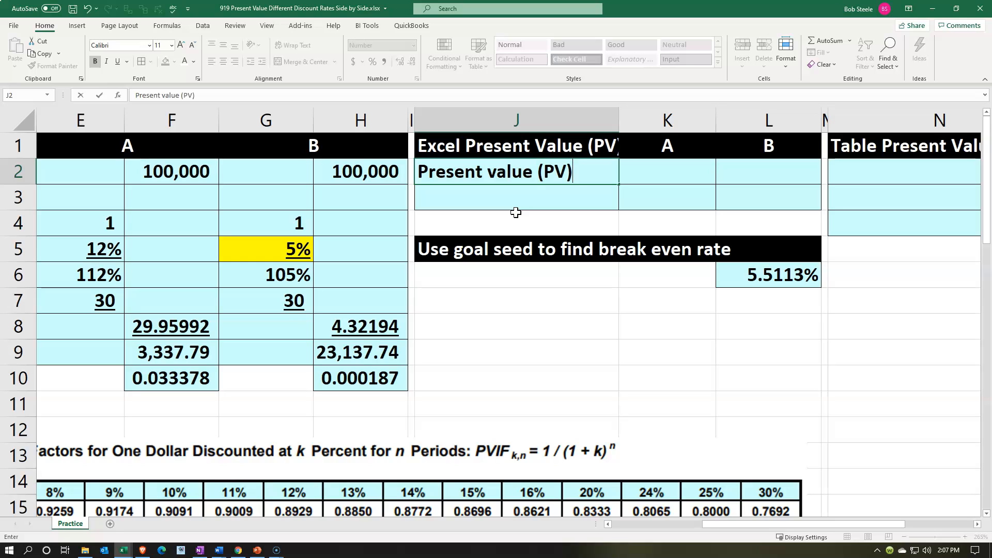
key(Tab)
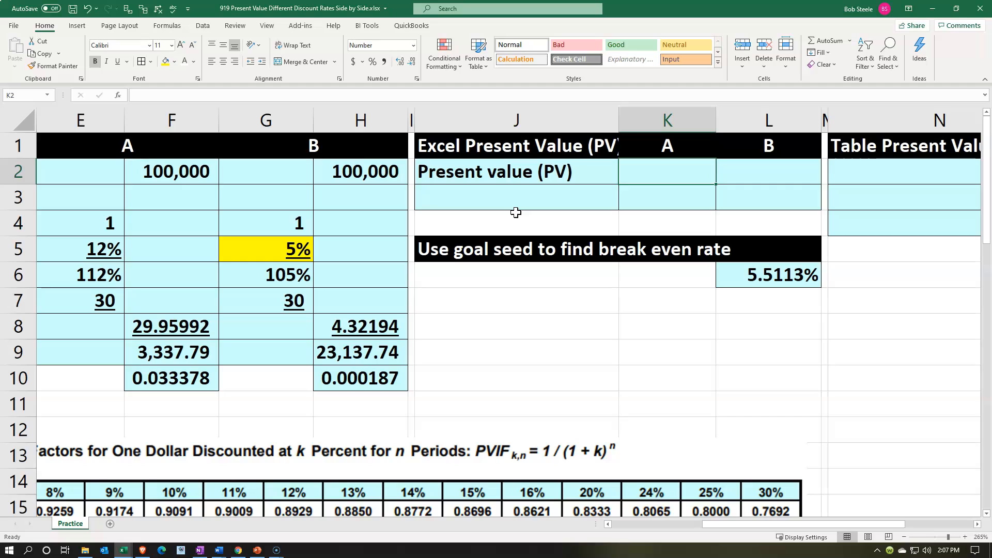
Try adding 12% to the end of the label in J2, and remove it again.
key(Left)
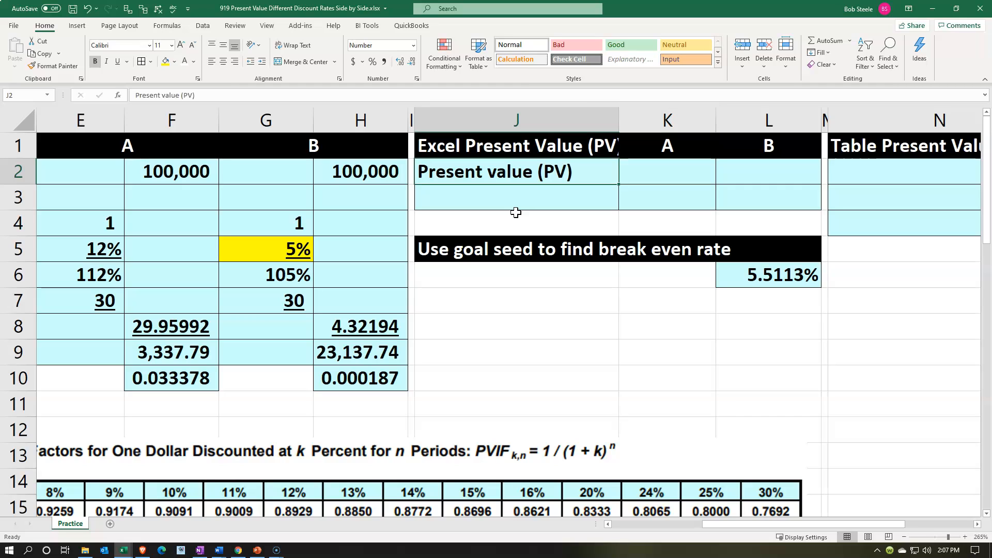
text(12%)
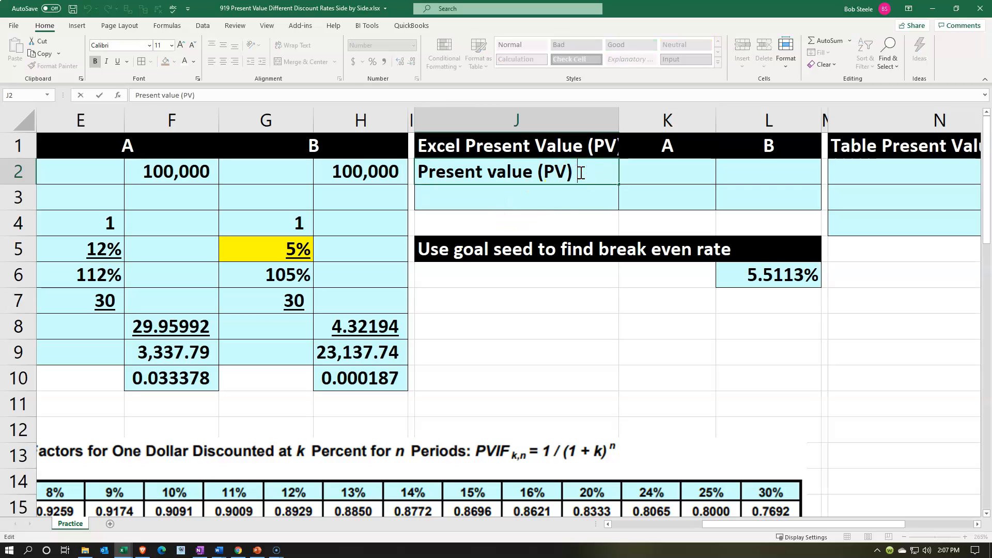
key(Return)
click(580, 172)
drag(580, 173, 613, 177)
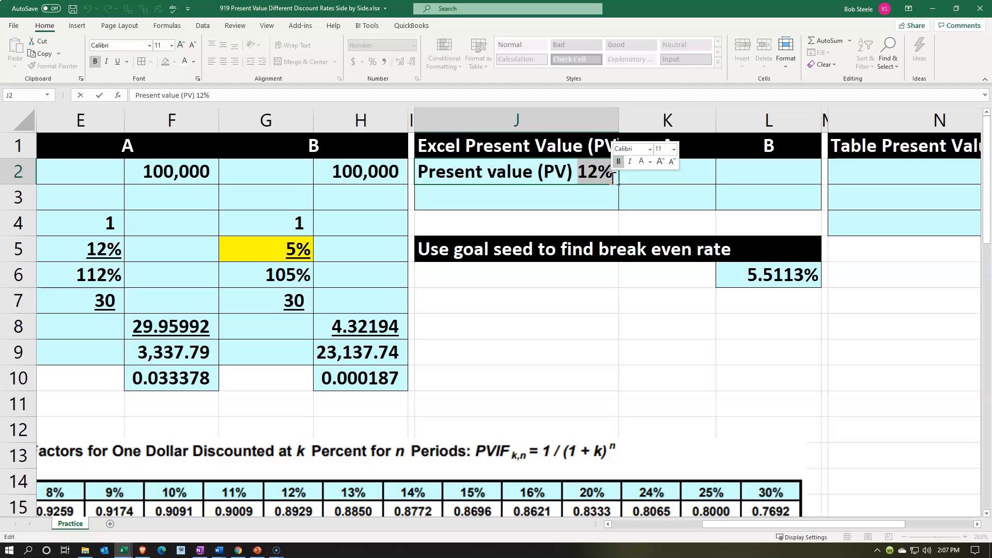
key(BackSpace)
key(Tab)
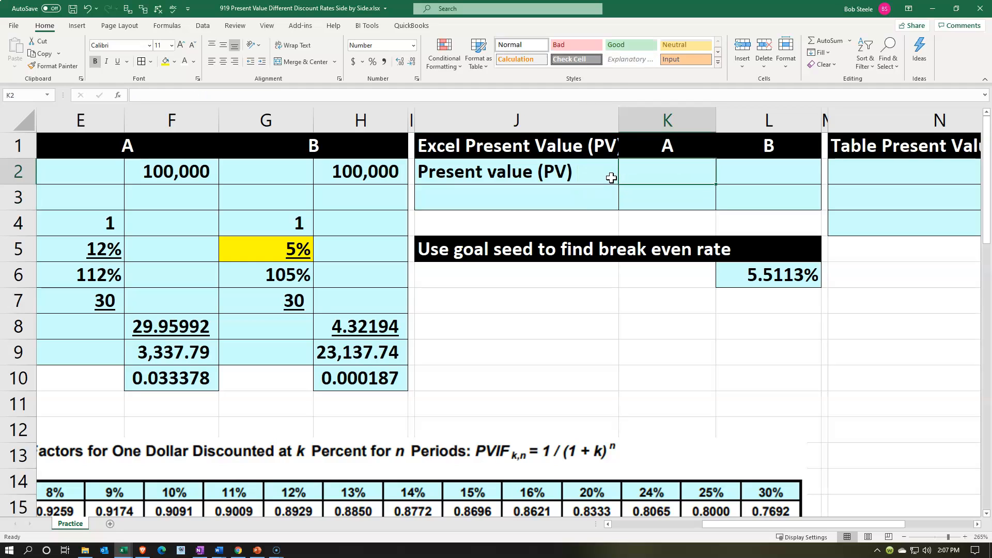
Calculate the present value for A in K2 with =-PV(E5,E7,0,F2) and show it with two decimals.
text(=)
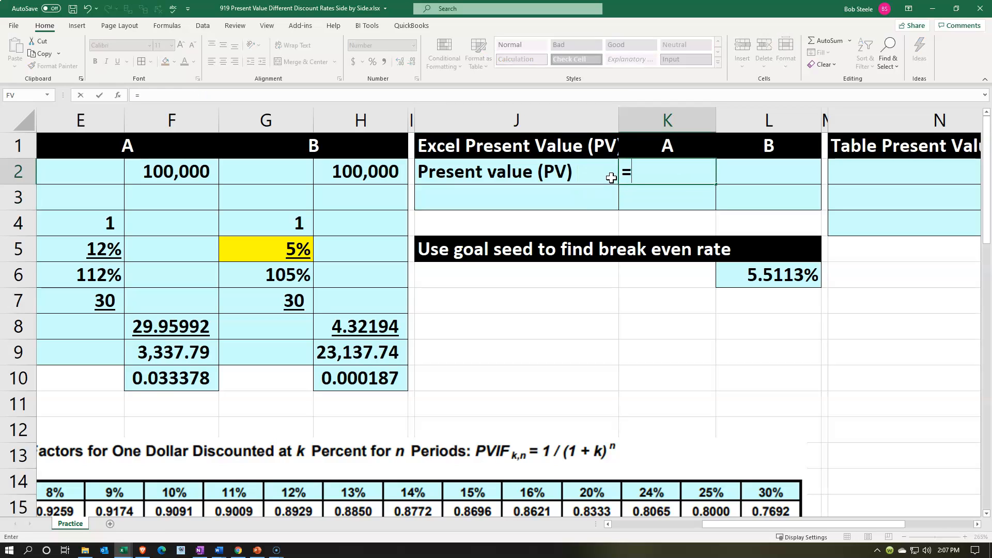
text(pv)
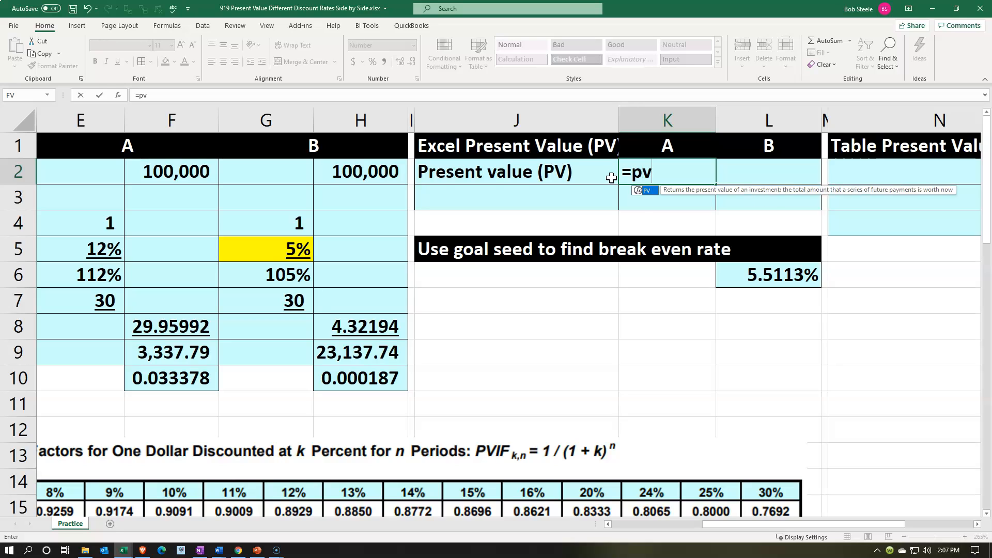
double_click(641, 191)
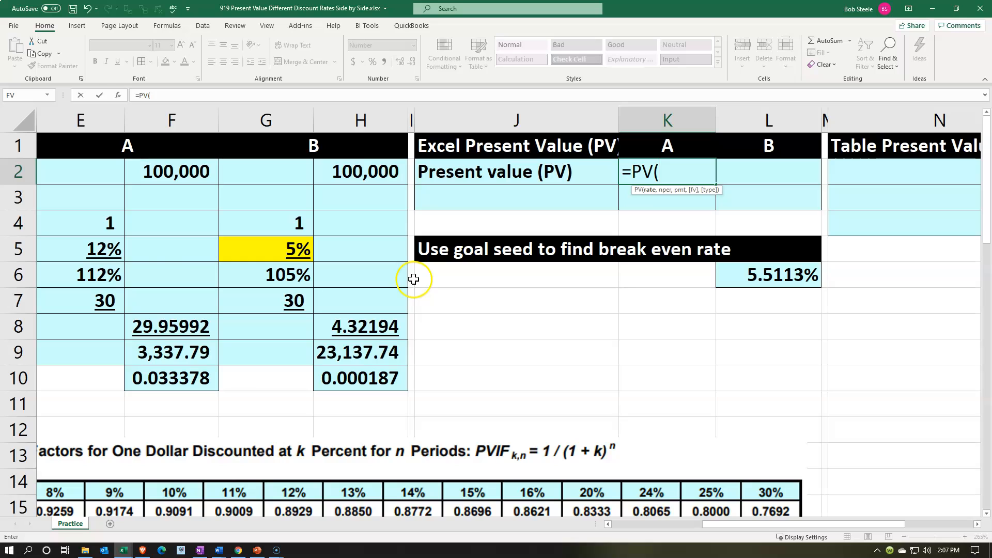
click(103, 251)
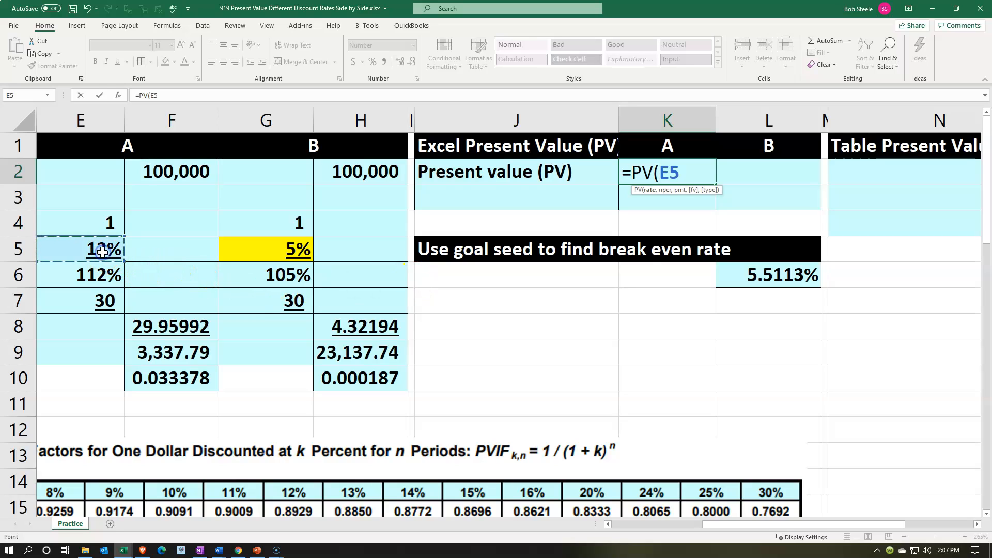
text(,)
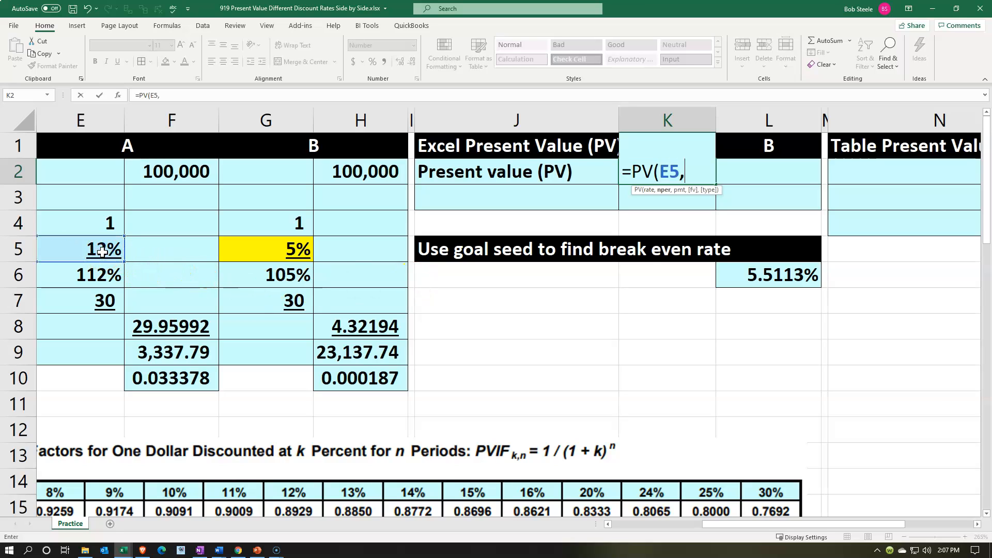
click(100, 303)
text(,)
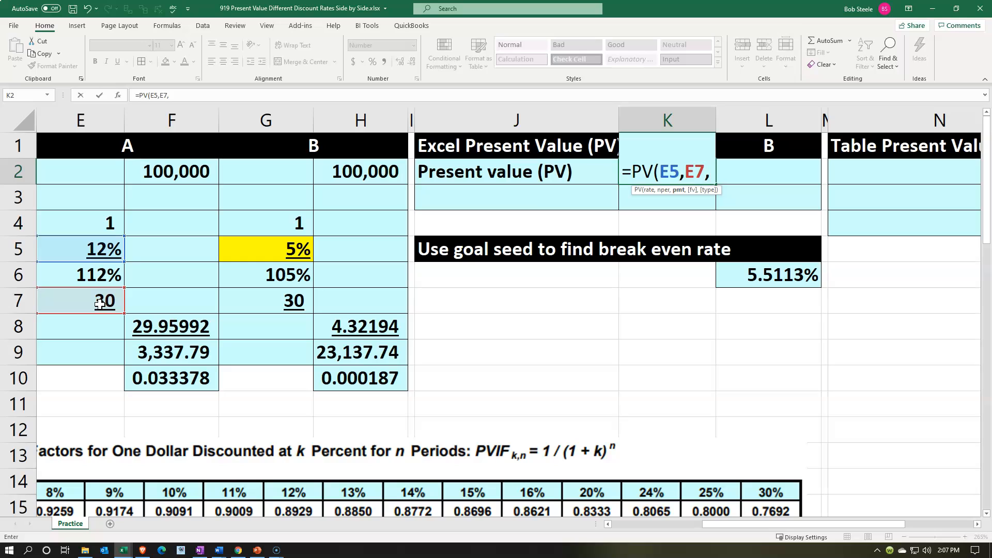
text(0,)
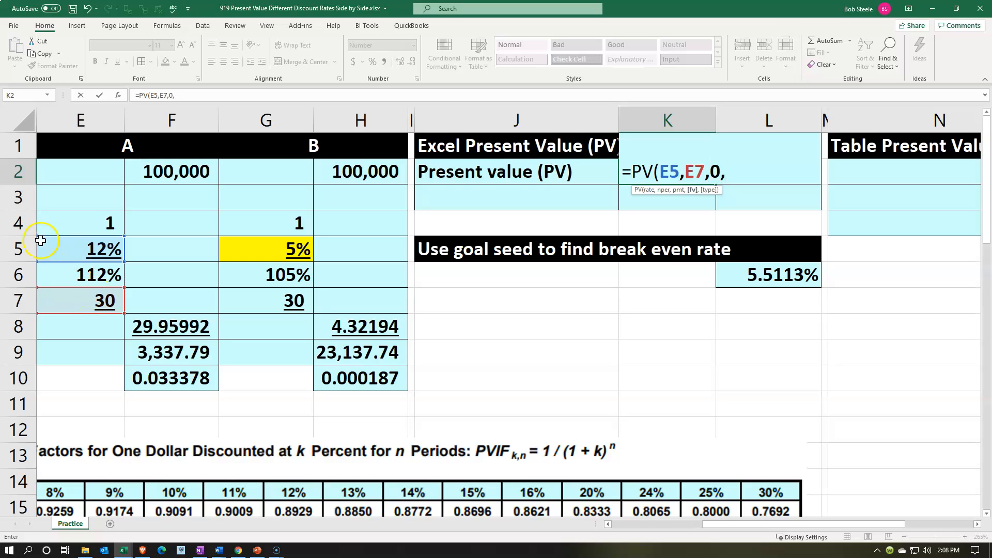
click(162, 173)
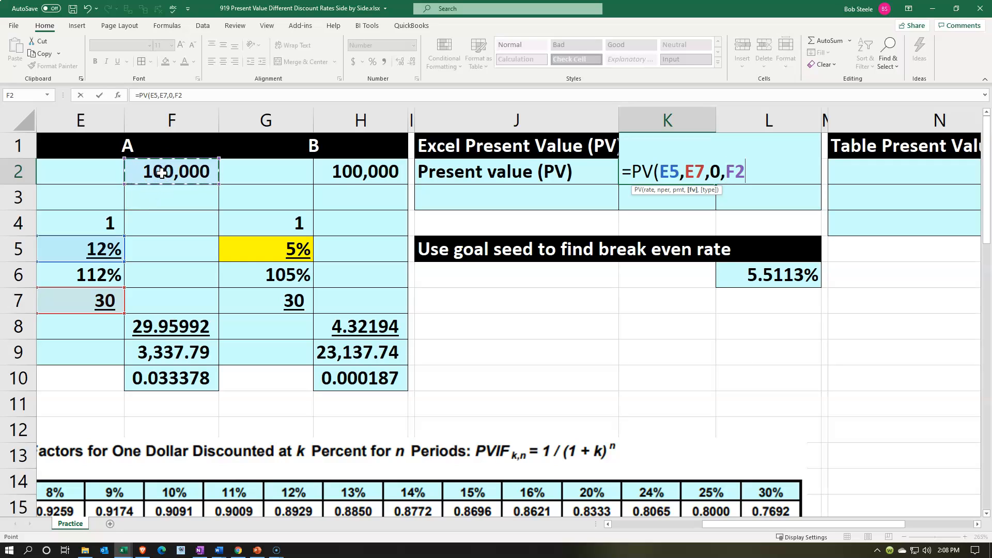
click(631, 172)
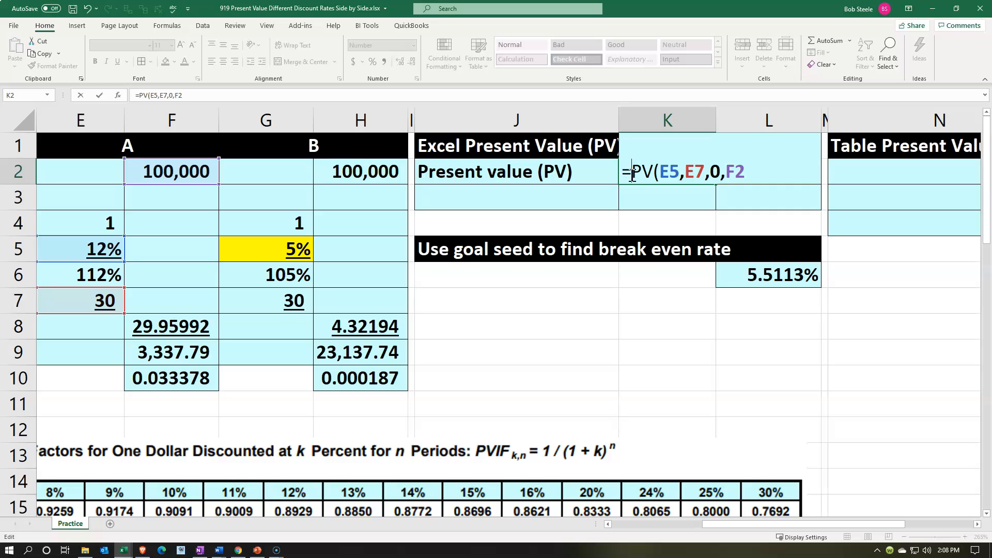
text(-)
key(ctrl+Return)
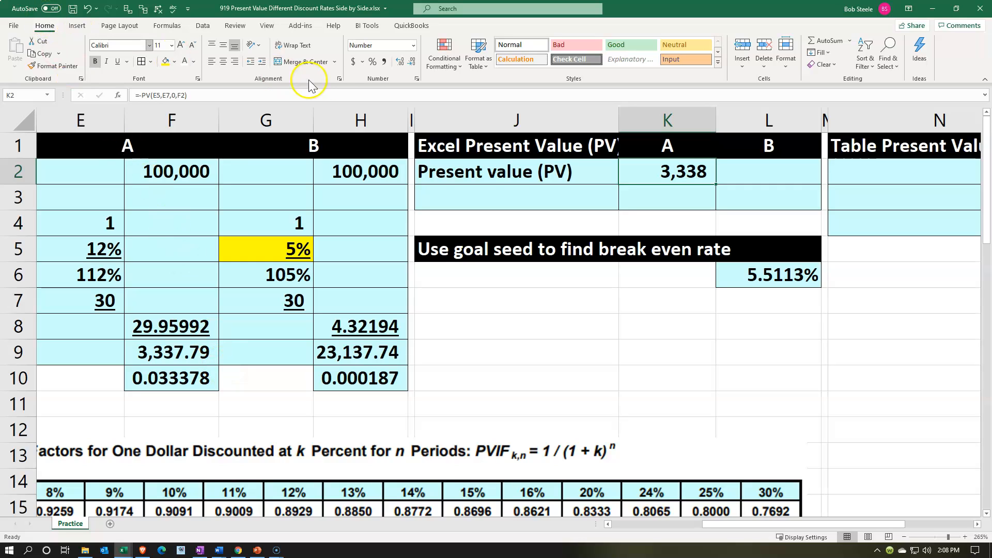
click(402, 61)
click(402, 61)
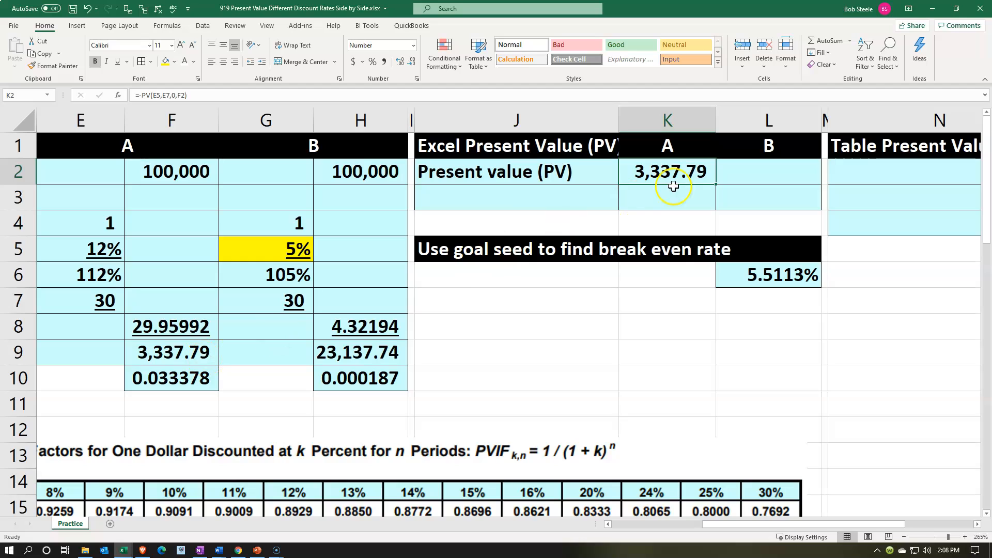
Calculate the present value for B in L2 with =-PV(G5,G7,,H2) and show it with two decimals.
click(738, 172)
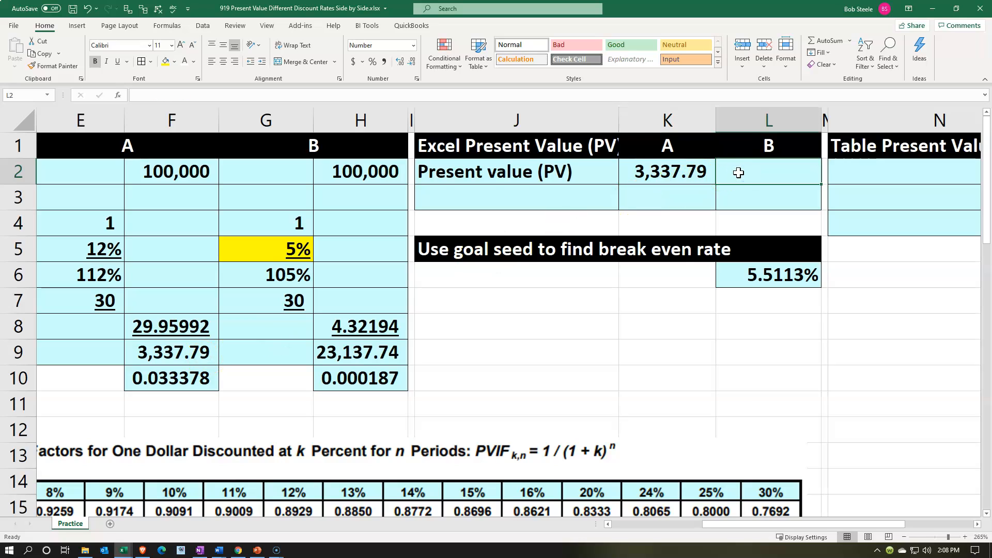
text(=pv)
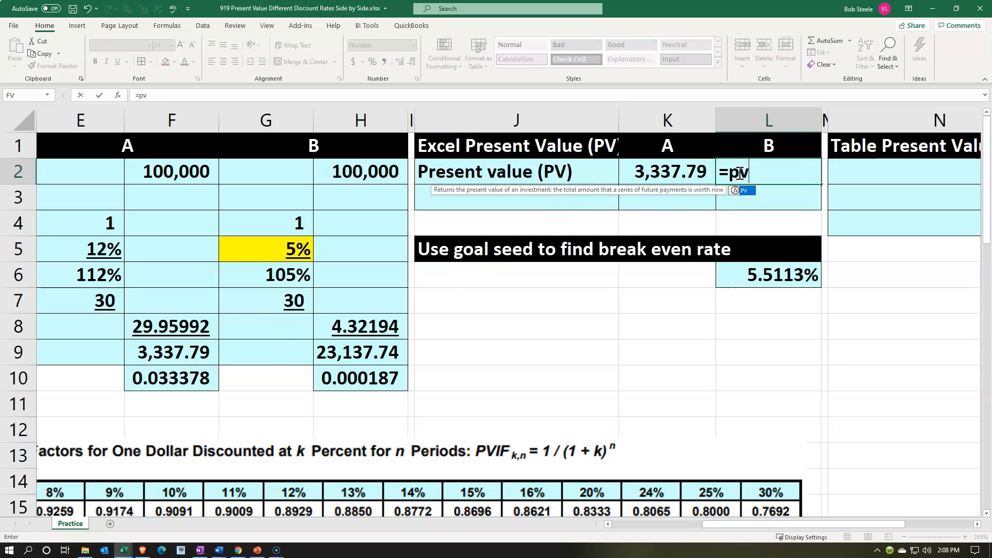
double_click(735, 191)
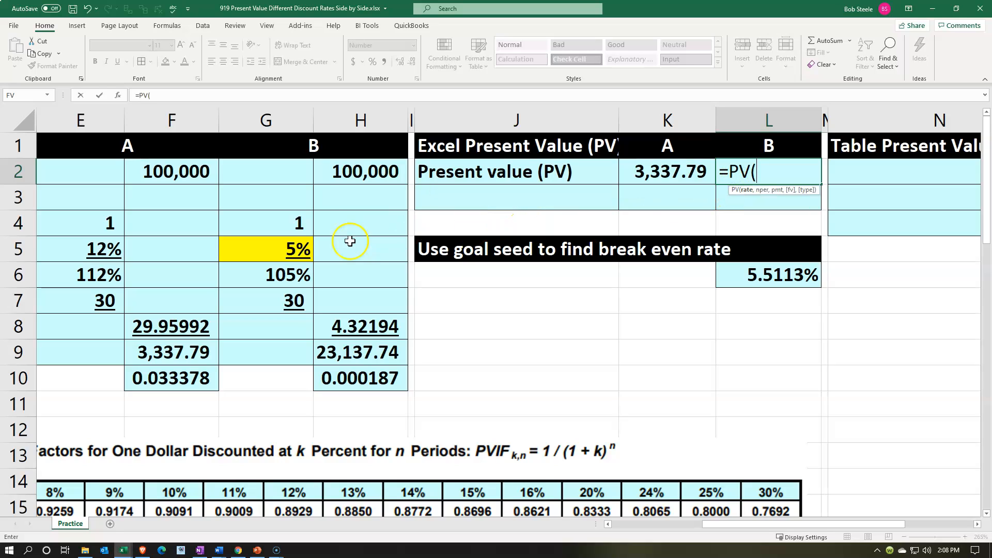
click(302, 249)
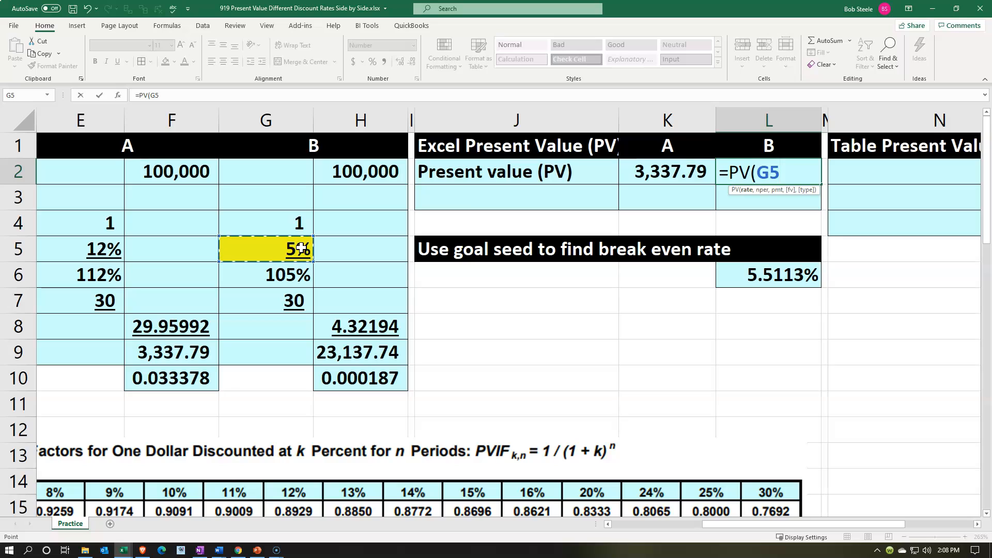
text(,)
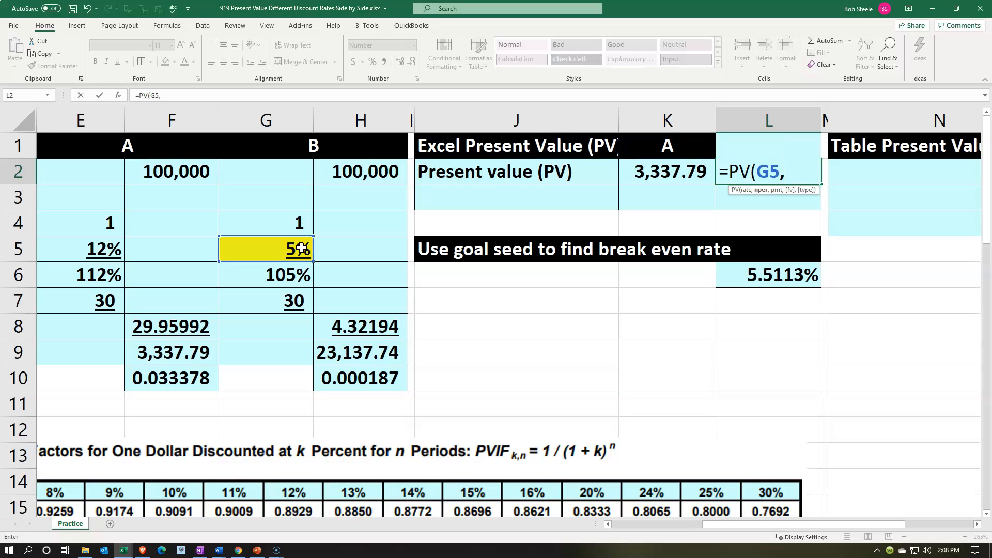
click(285, 295)
text(,)
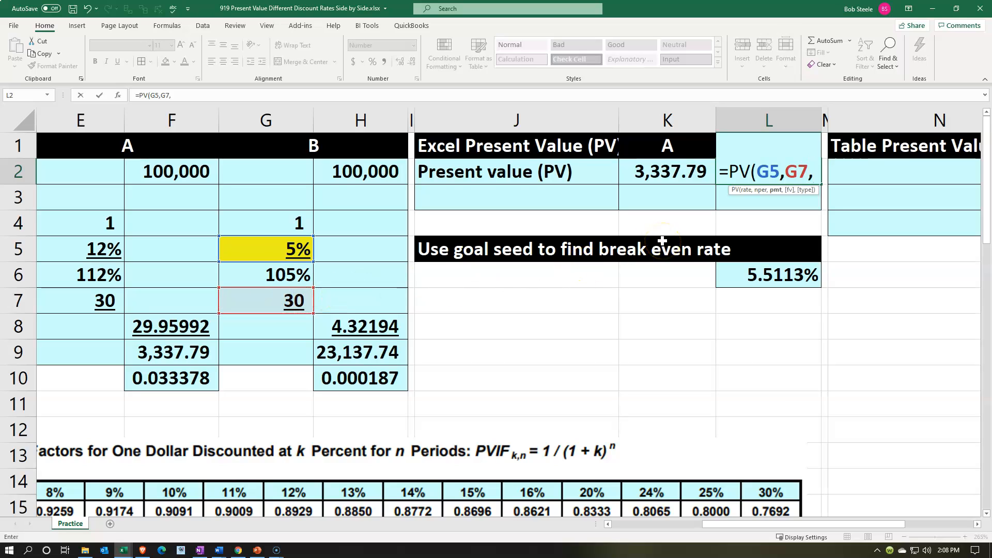
text(,)
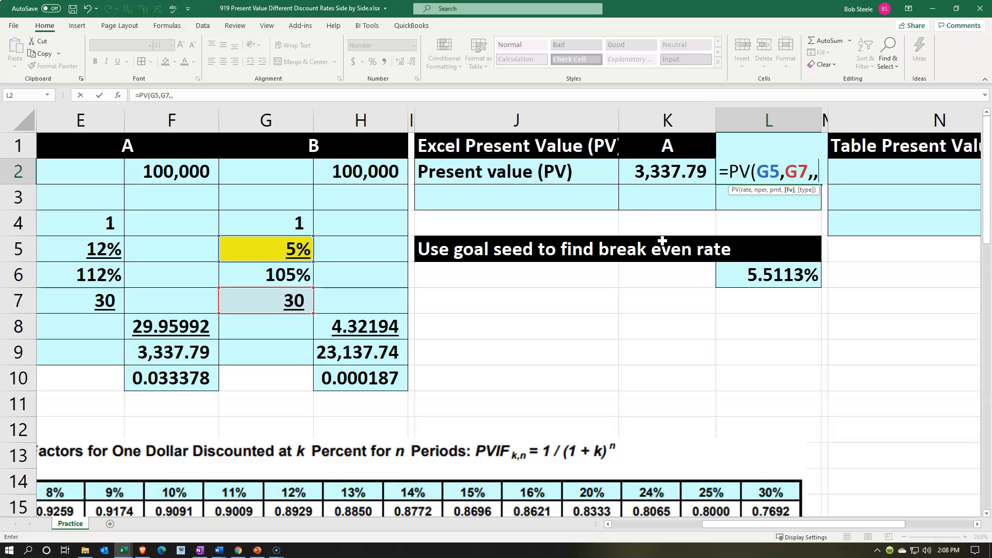
click(360, 170)
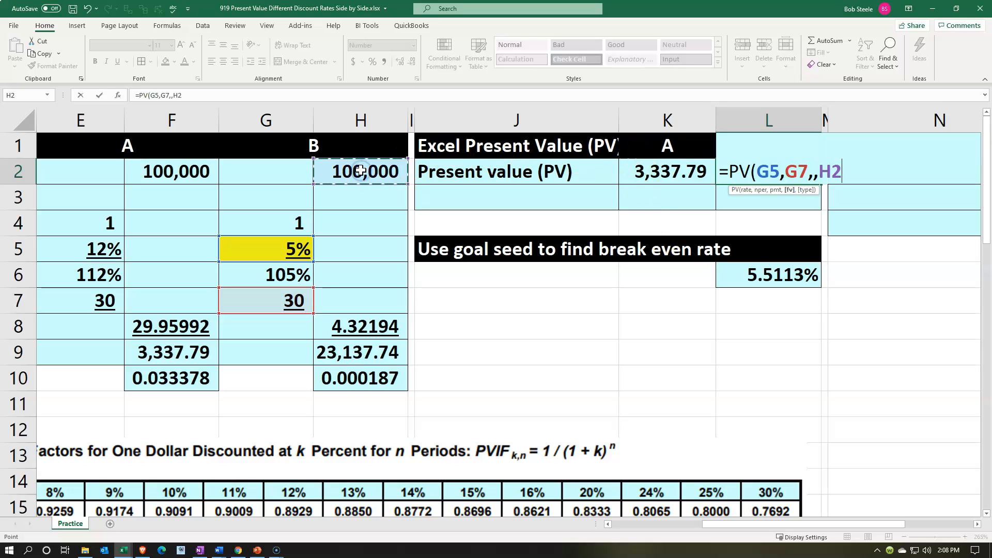
click(734, 175)
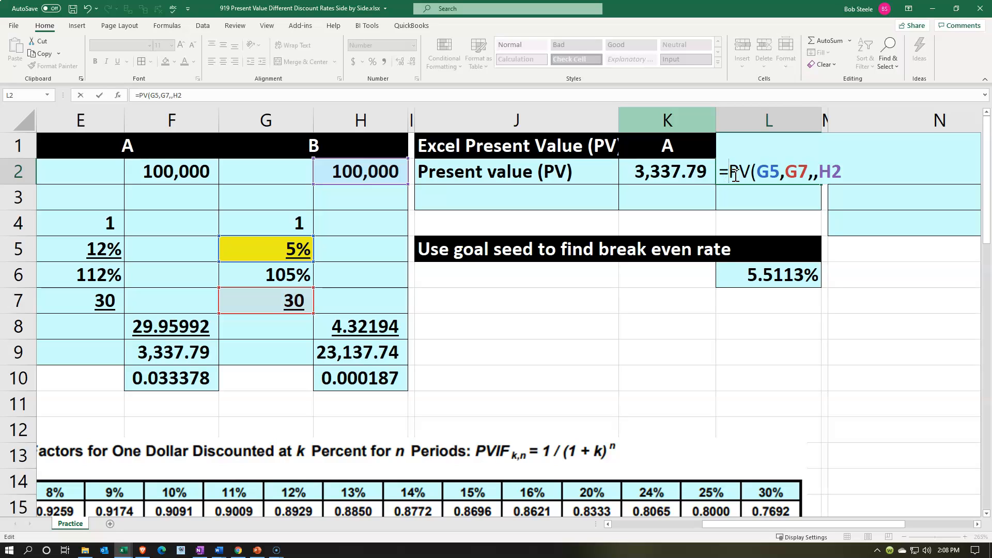
text(-)
key(Return)
click(731, 171)
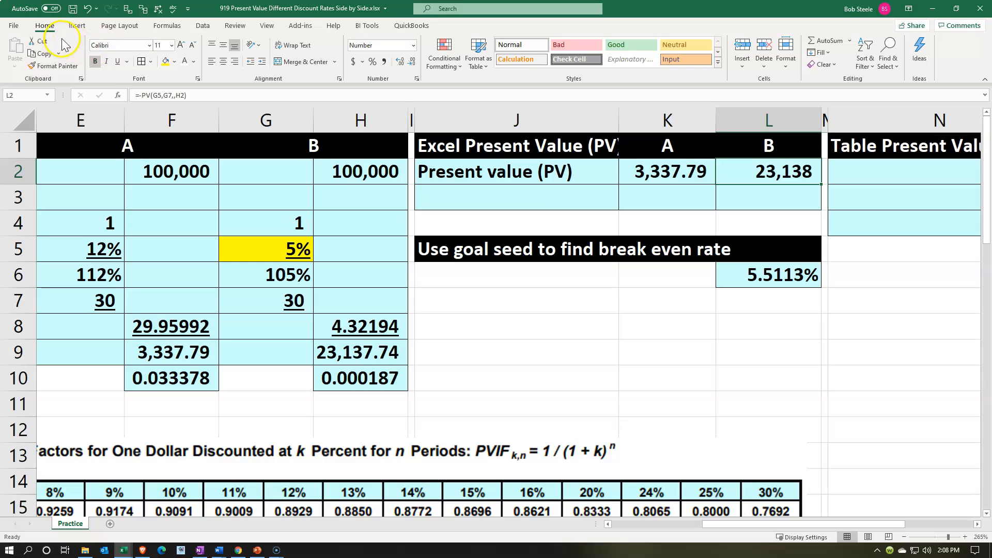
click(398, 61)
click(399, 61)
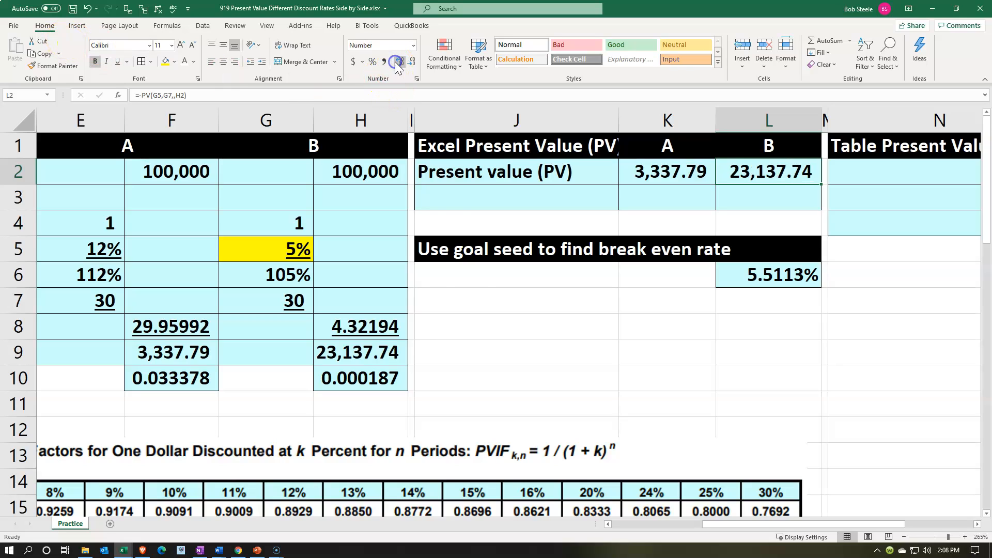
Enter the label "Present value BE" in J3 below the present value label.
click(449, 199)
text(Prese)
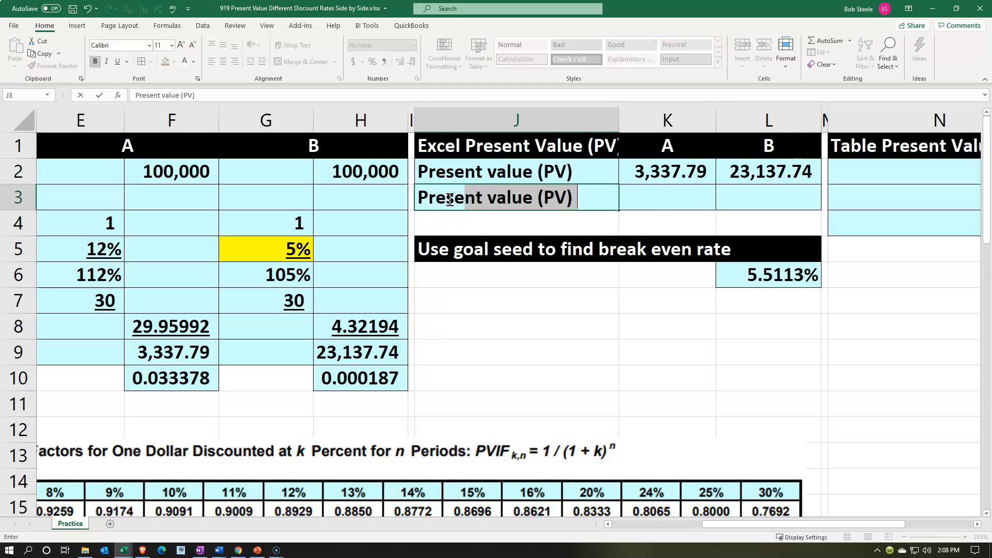
text(nt value B)
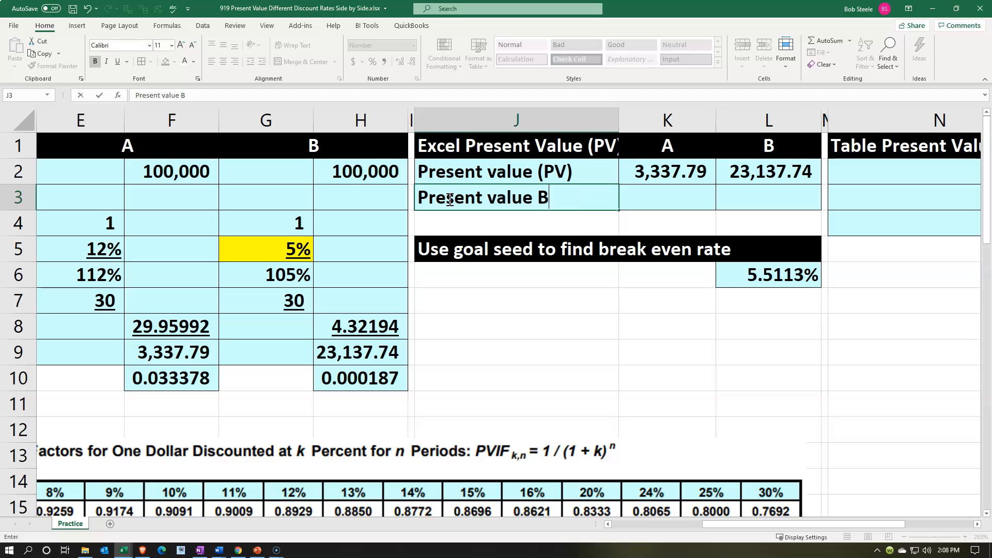
text(E)
key(Tab)
key(Tab)
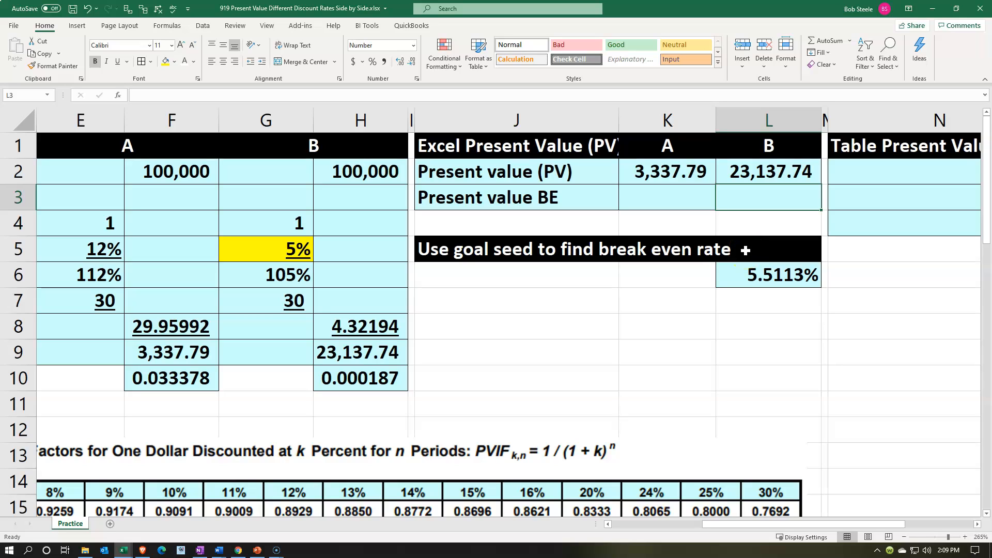
Calculate the break-even present value in L3 with =-PV(L6,G7,0,H2) and show it with two decimals.
text(=pv)
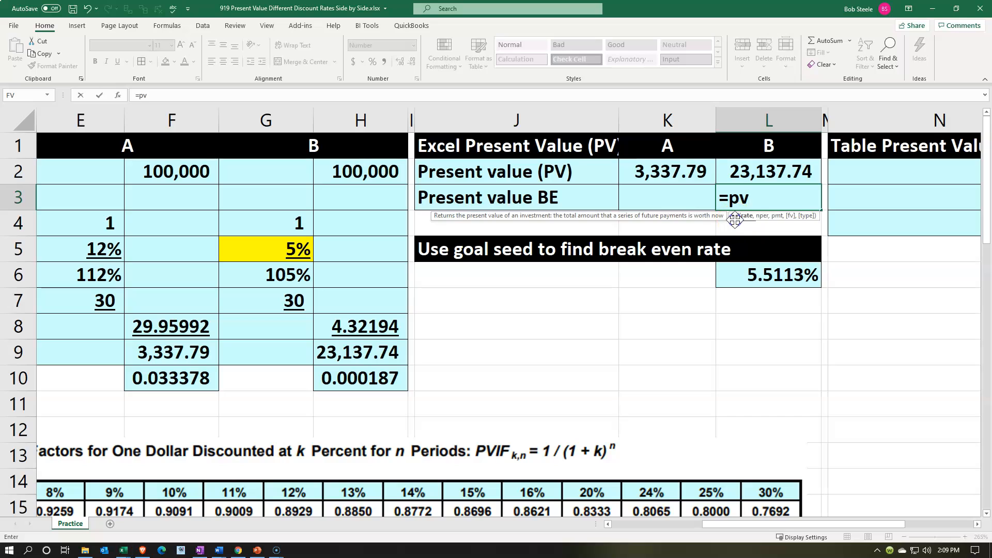
double_click(734, 217)
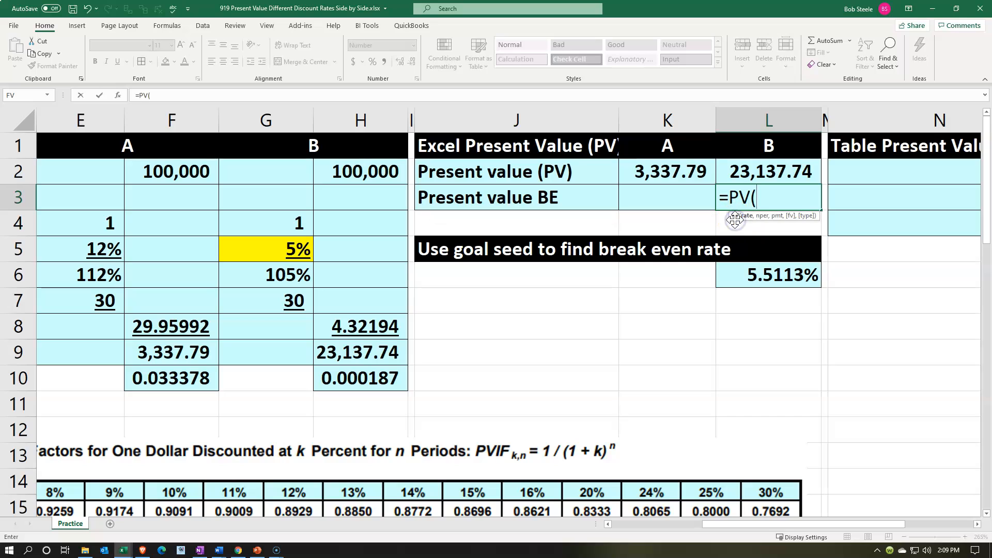
click(748, 275)
text(,)
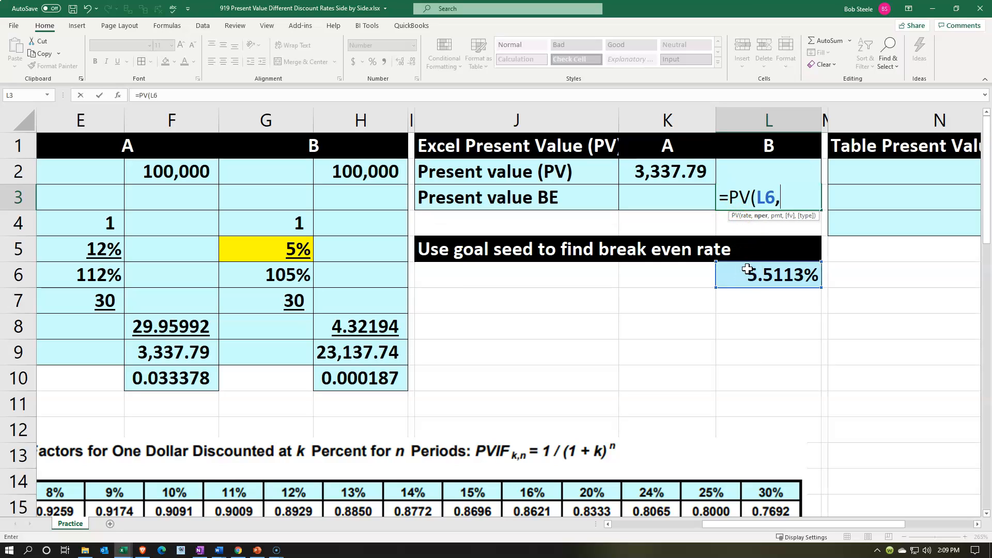
click(285, 301)
text(,)
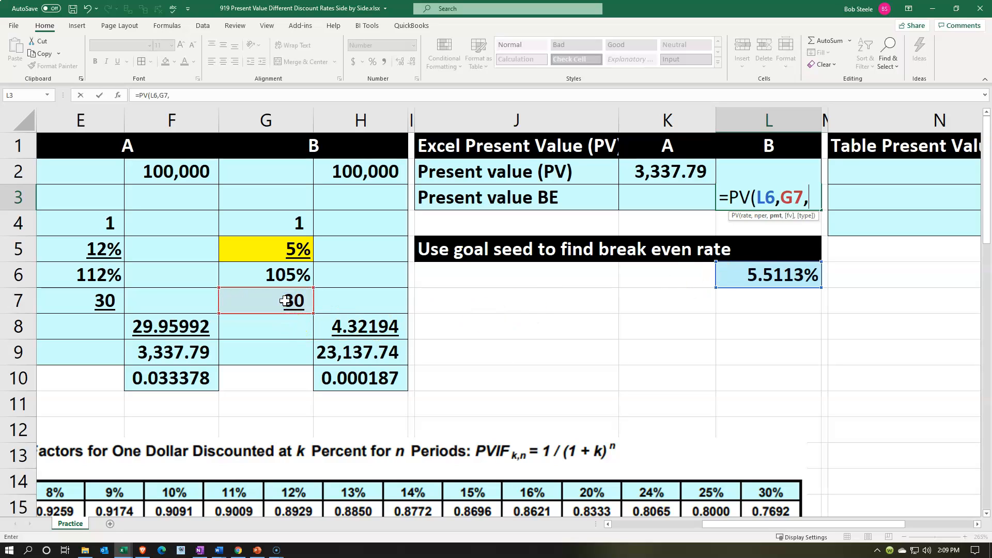
text(0)
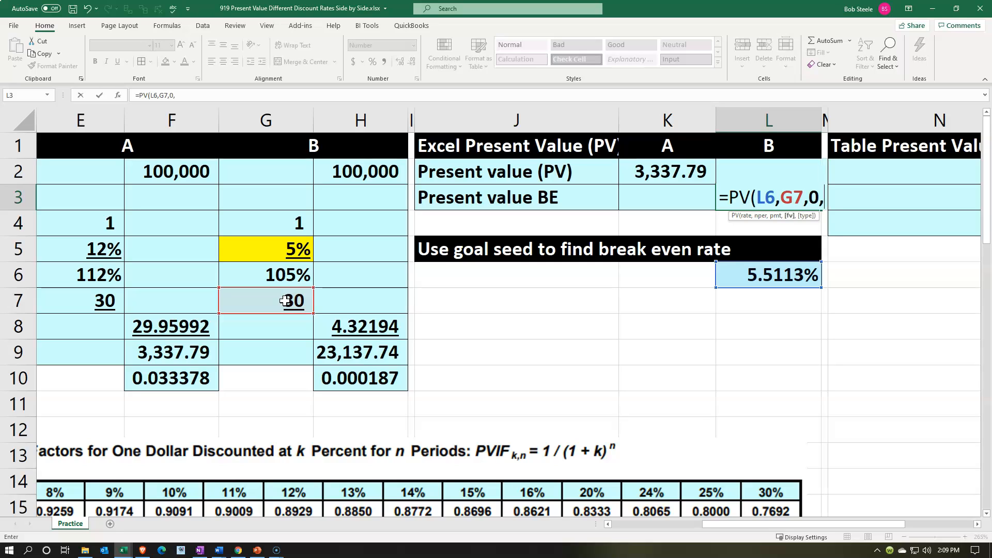
text(,)
click(351, 175)
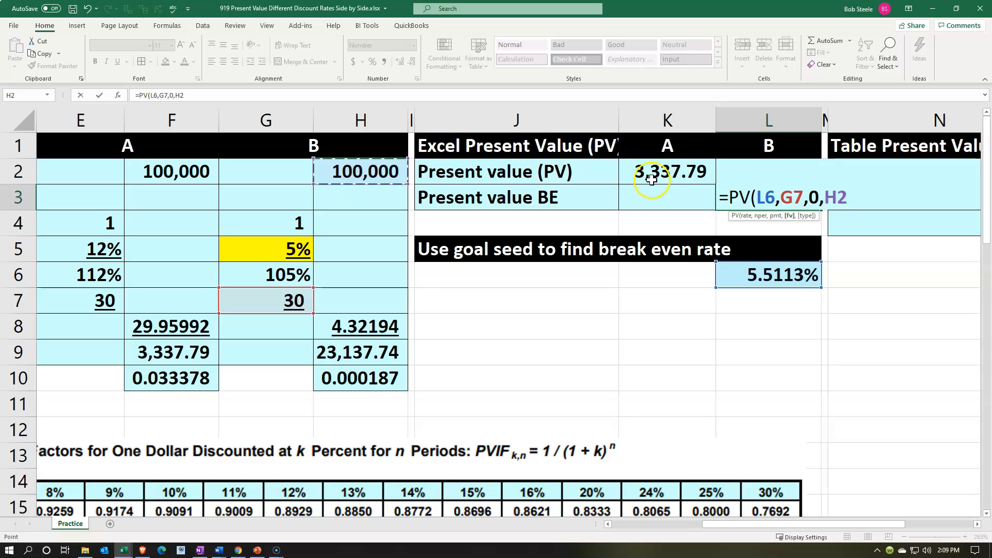
click(729, 192)
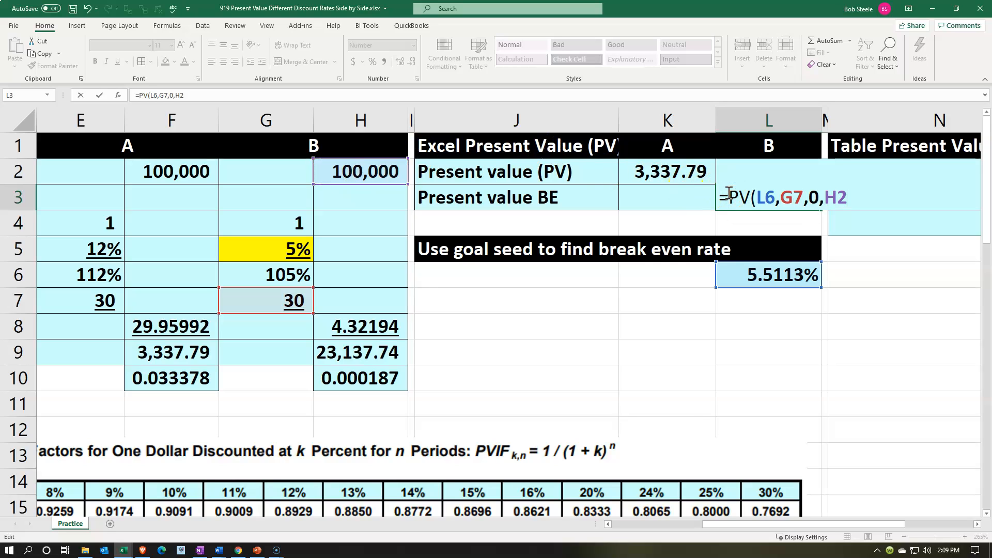
text(-)
key(ctrl+Return)
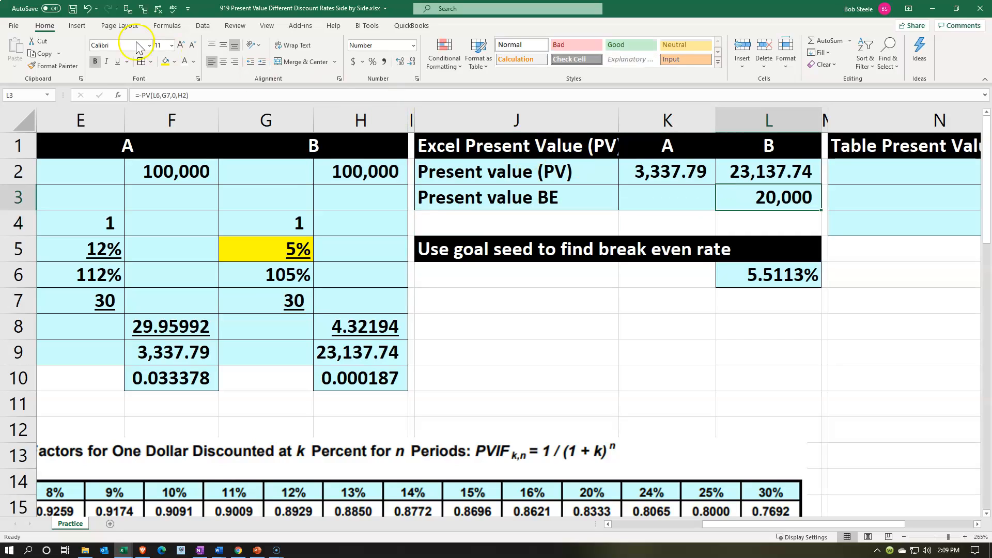
click(401, 62)
click(401, 62)
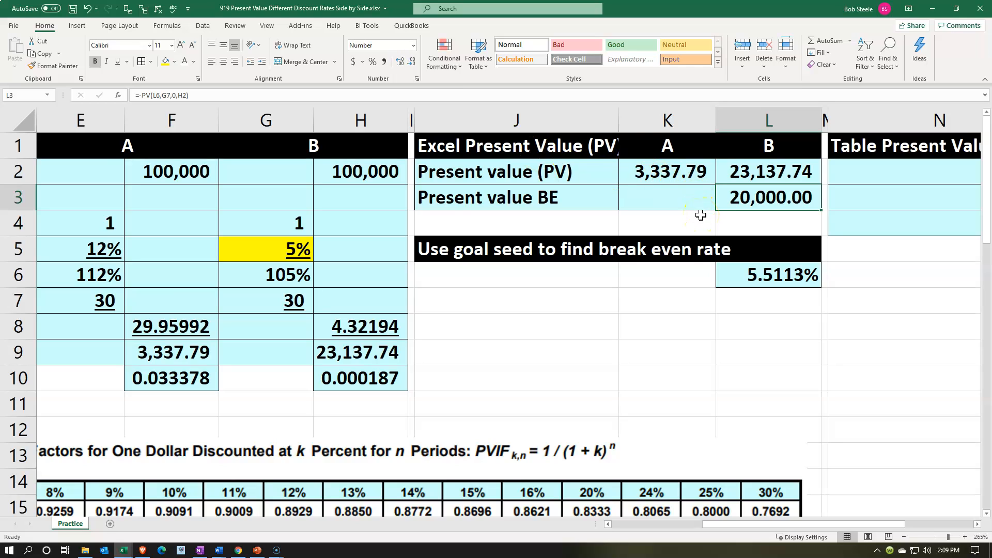
Fill N2 under the Table Present Value heading with a reference to the "Future value (FV)" label in the formula section.
key(Up)
key(Right)
key(Right)
key(Right)
key(Right)
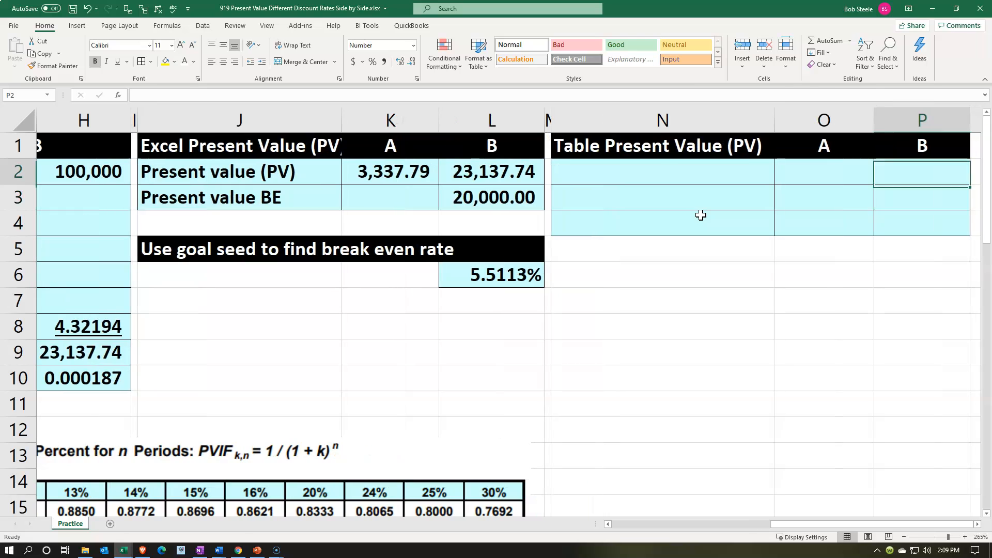
key(Left)
key(Left)
text(+)
key(Left)
key(Left)
key(Left)
key(Left)
key(Left)
key(Left)
key(Left)
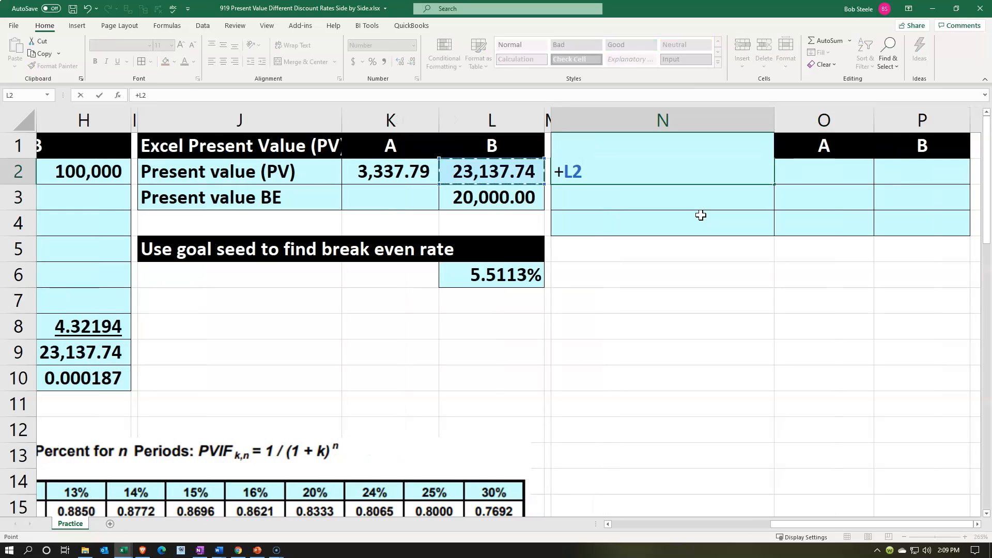
key(Left)
key(Left)
key(Left)
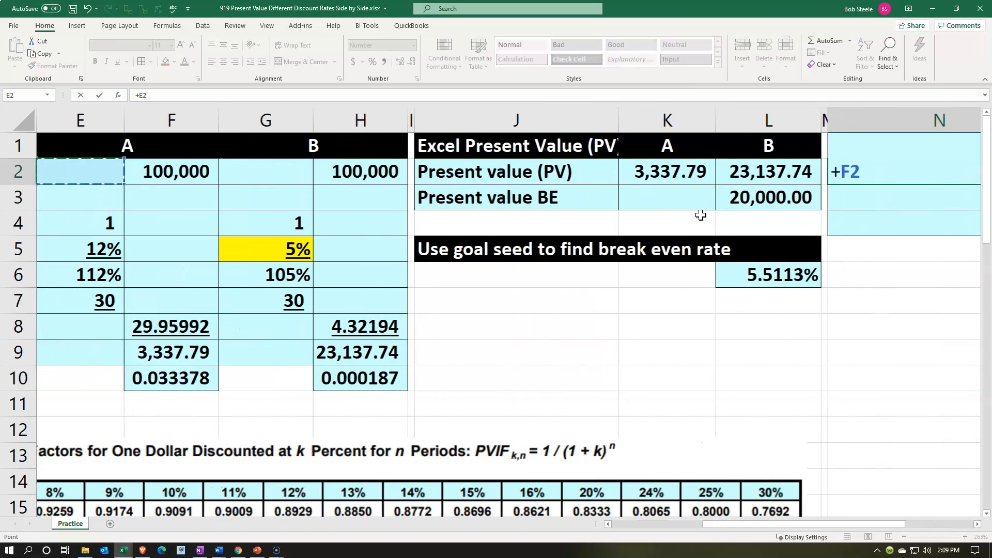
key(Tab)
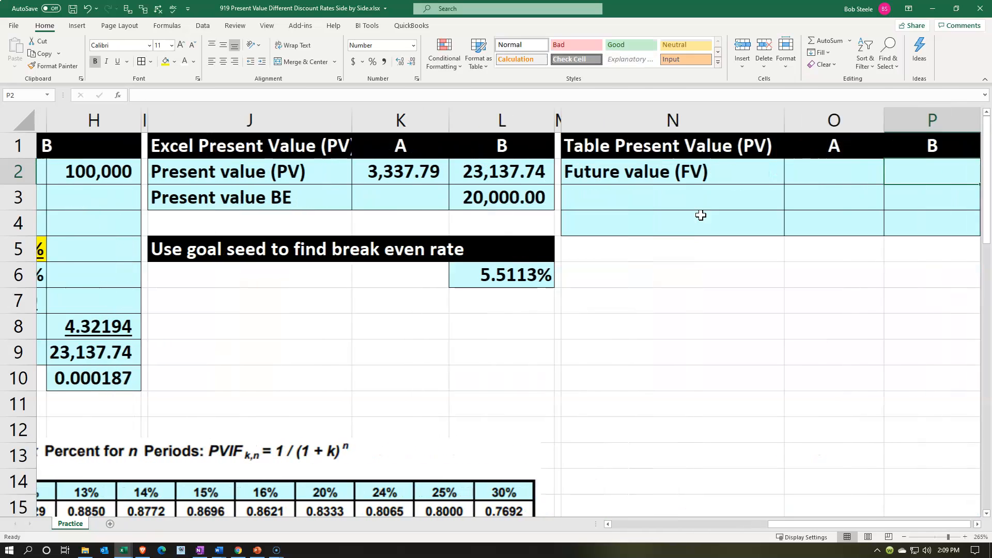
Bring the future value of 100,000 into O2 for A and P2 for B by cell reference.
text(+)
key(Left)
key(Left)
key(Left)
key(Left)
key(Left)
key(Left)
key(Left)
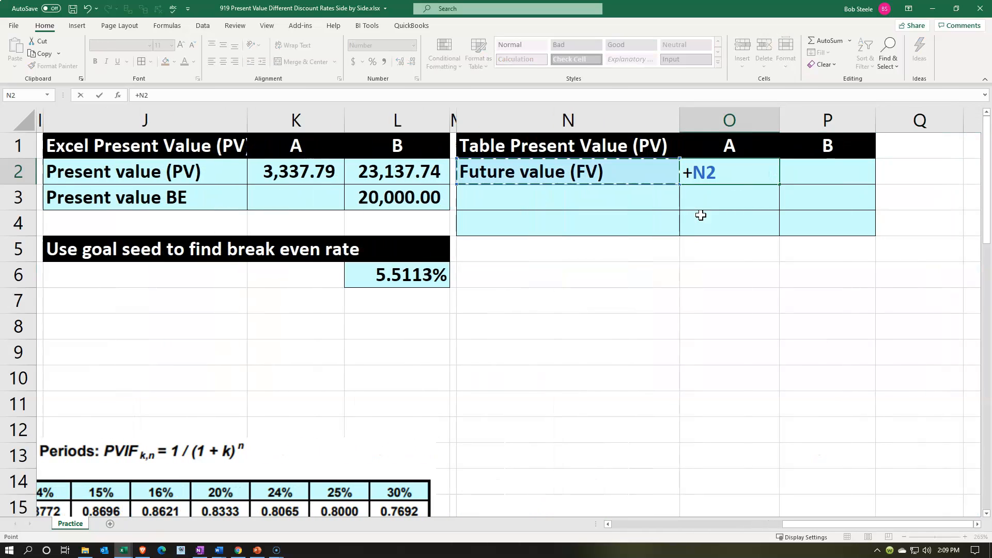
key(Tab)
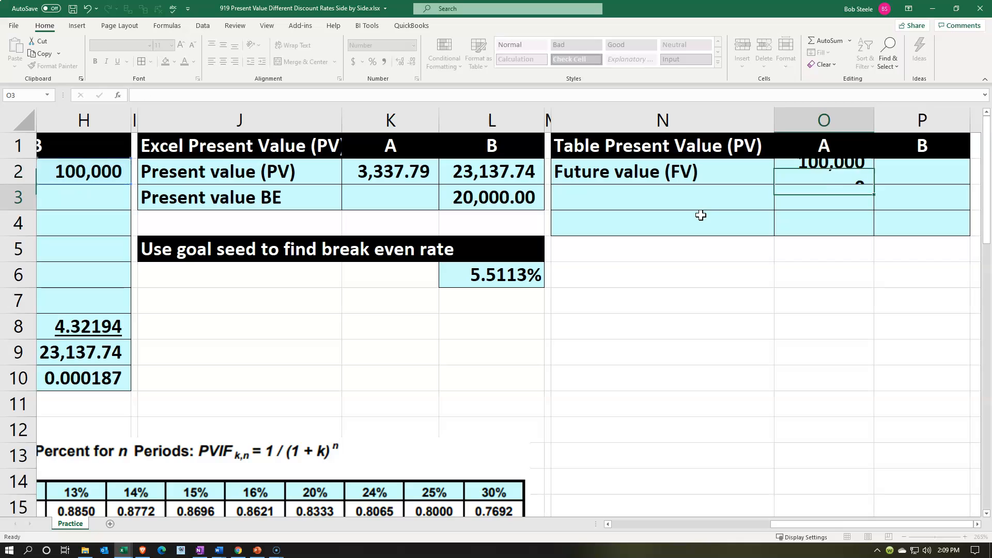
text(+)
key(Left)
key(Return)
Enter the label "Table" in N3 below the future value label.
key(Left)
key(Left)
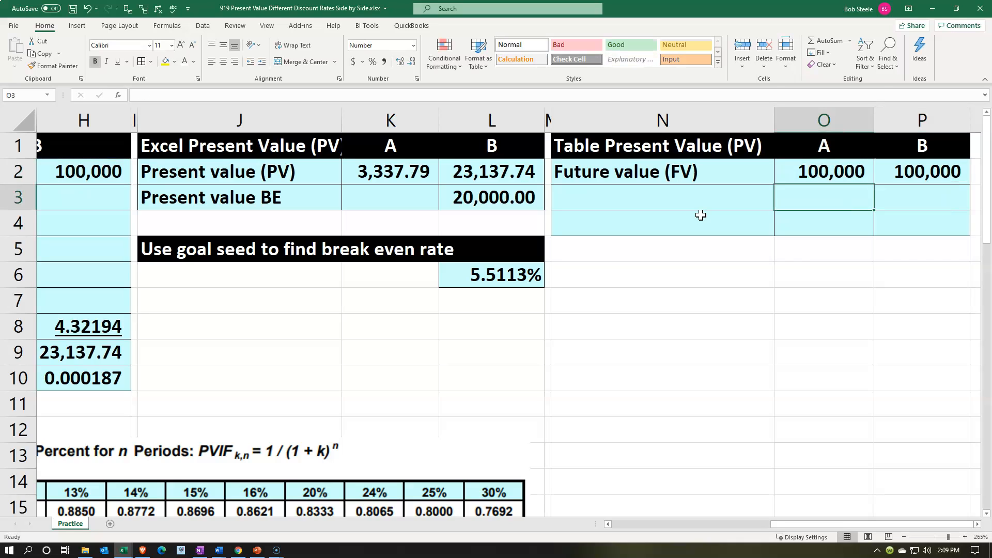
text(Table)
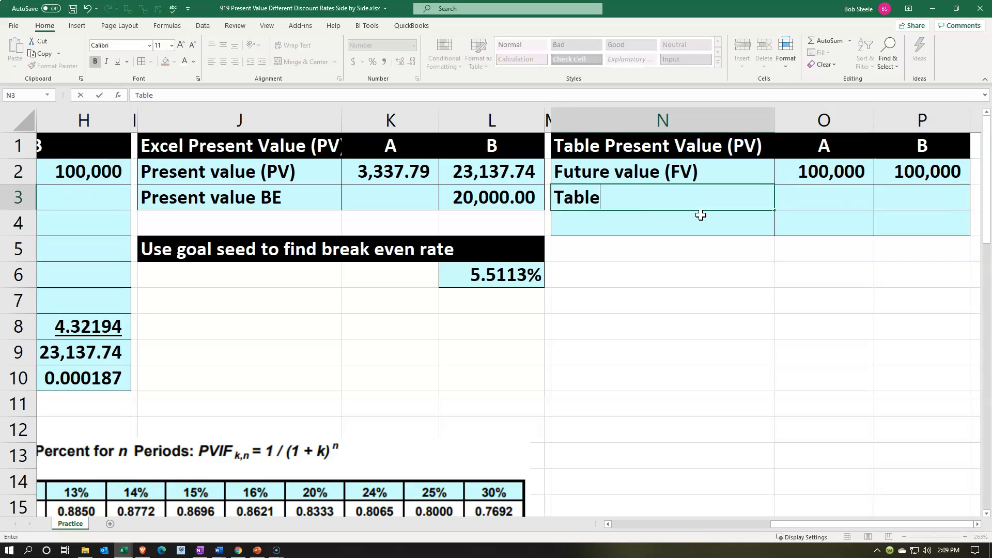
key(Return)
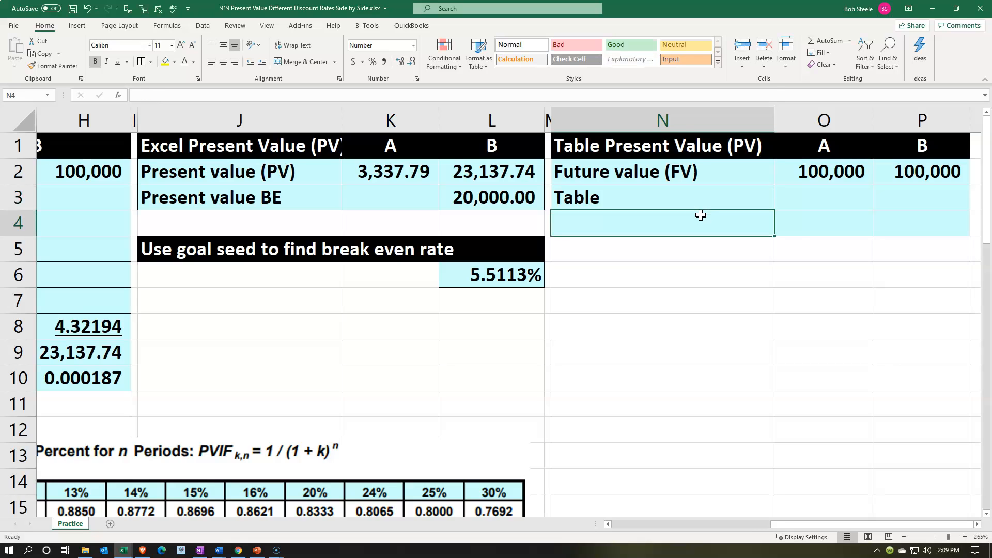
Look up the present value factor for 12% and 30 periods in Table A-3.
key(Left)
key(Left)
key(Home)
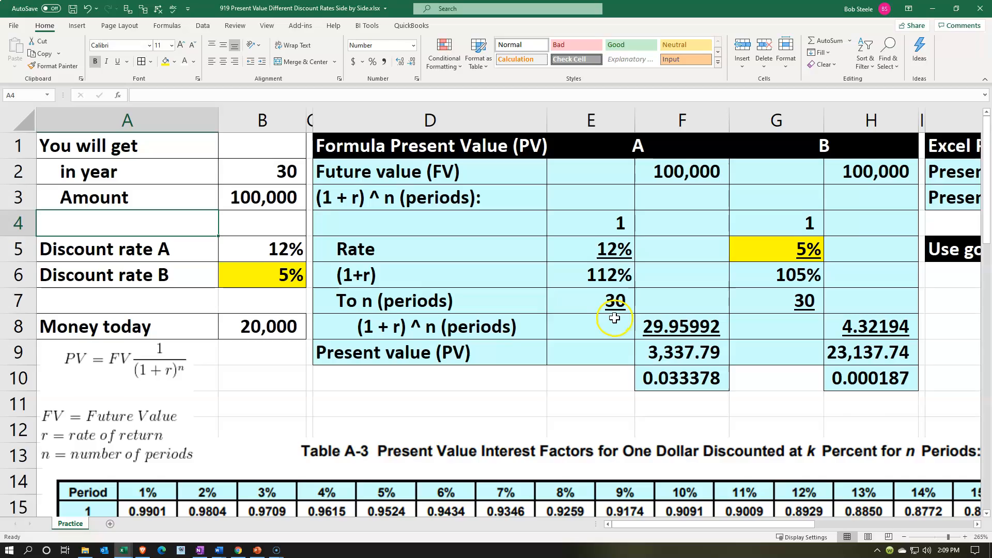
scroll(614, 317, down, 2)
scroll(794, 357, down, 7)
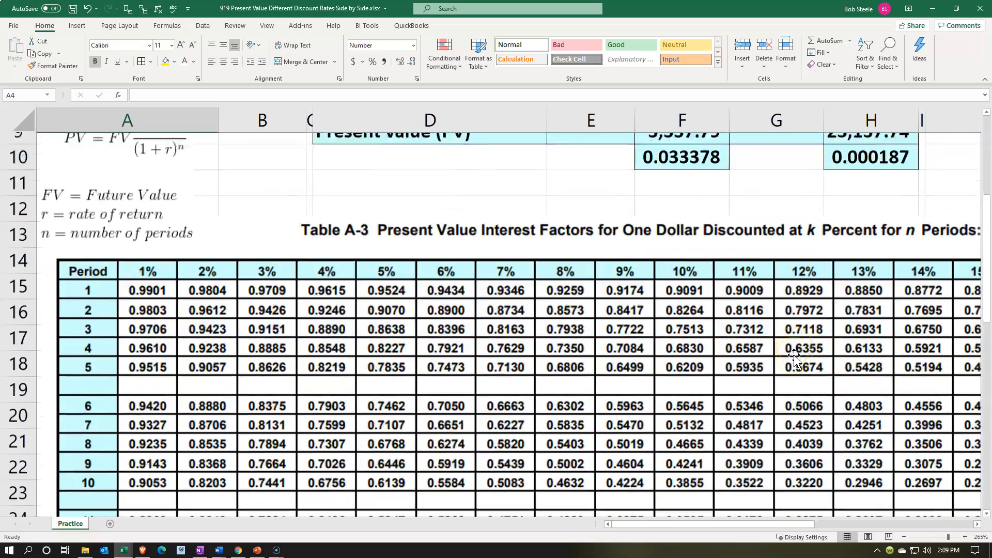
scroll(794, 357, down, 1)
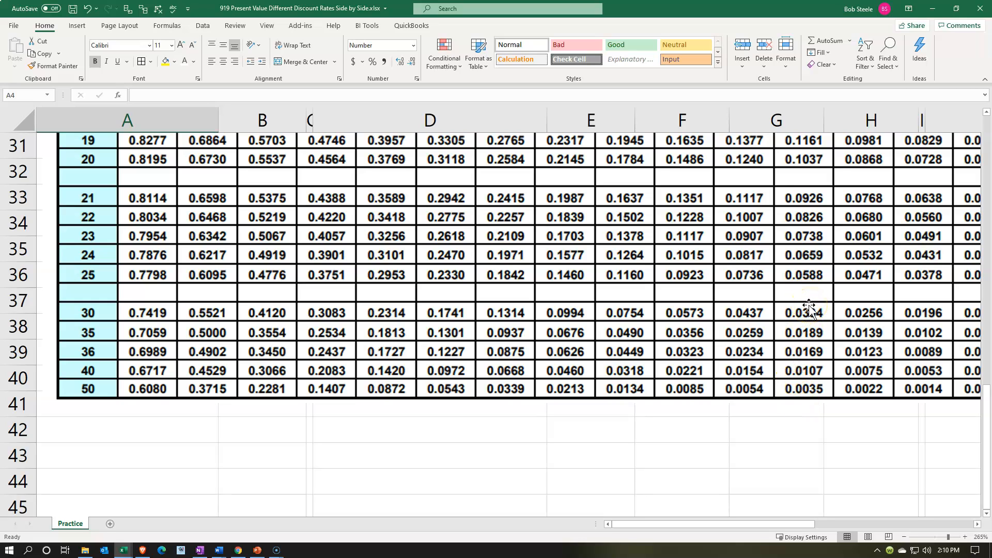
scroll(809, 309, up, 10)
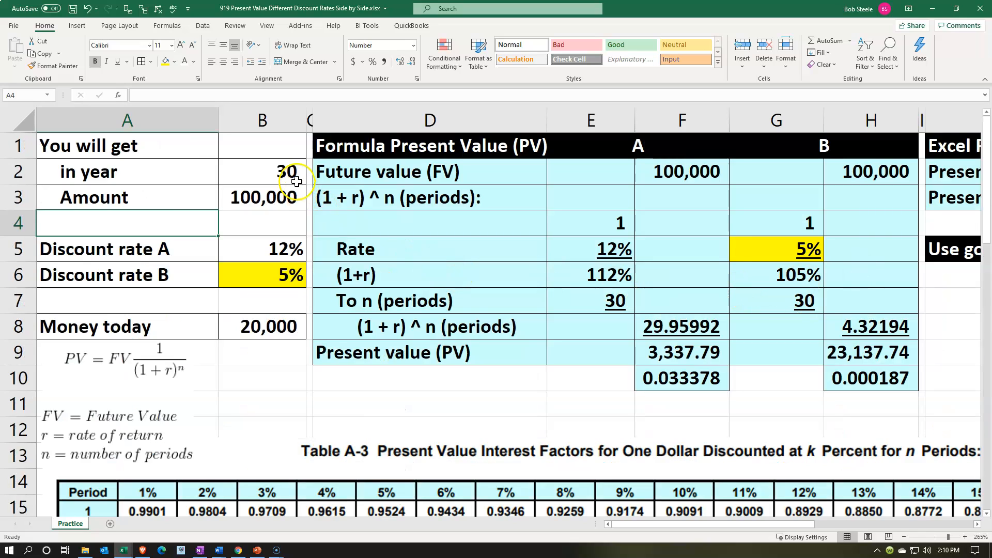
scroll(571, 310, down, 2)
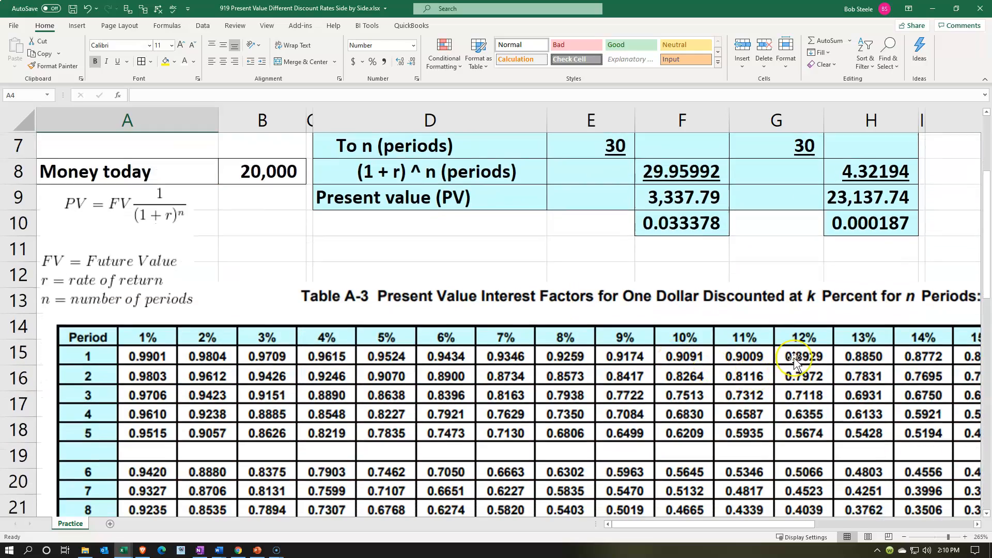
scroll(754, 377, down, 5)
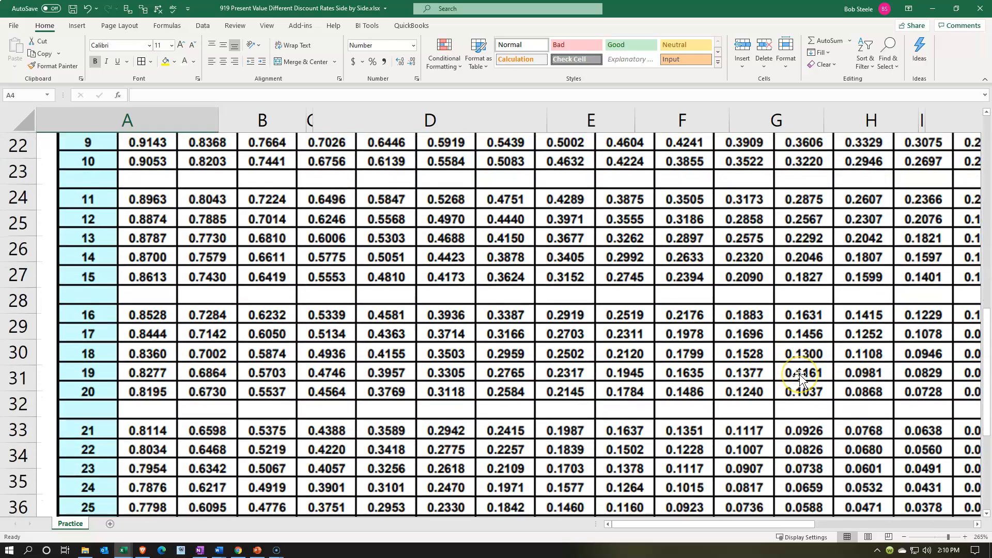
scroll(800, 379, down, 2)
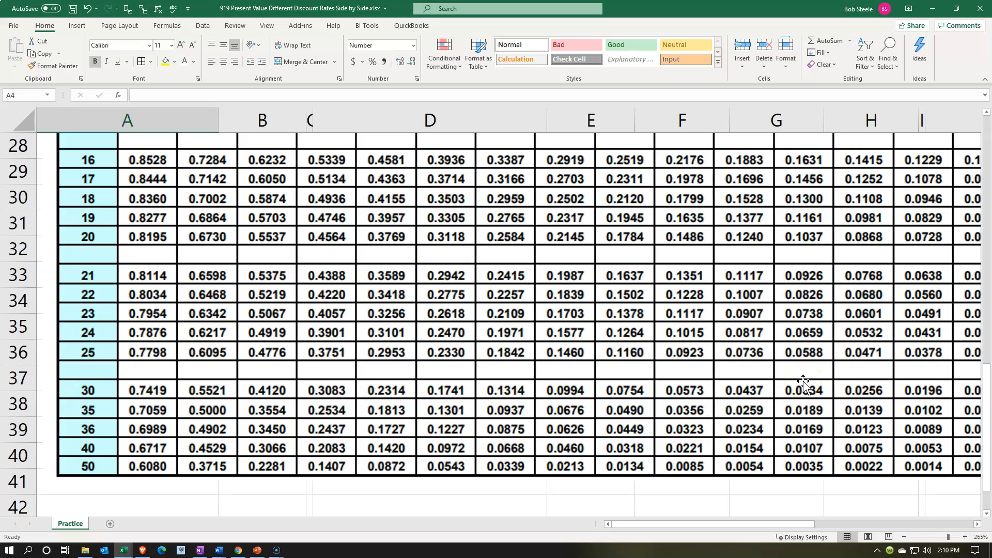
scroll(803, 382, up, 9)
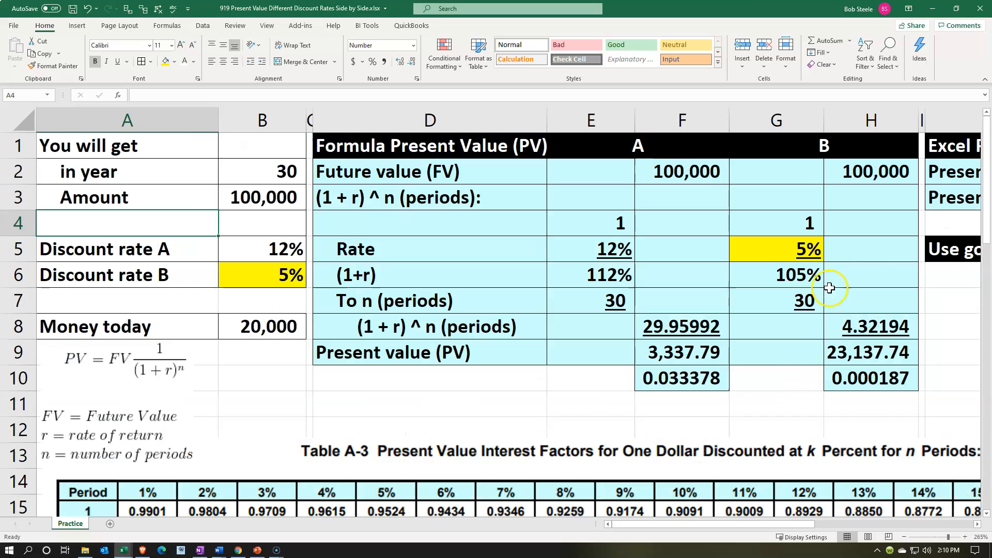
Enter the table factor 0.0334 for A in O3.
click(834, 275)
key(Right)
key(Right)
key(Right)
key(Right)
key(Right)
key(Right)
key(Right)
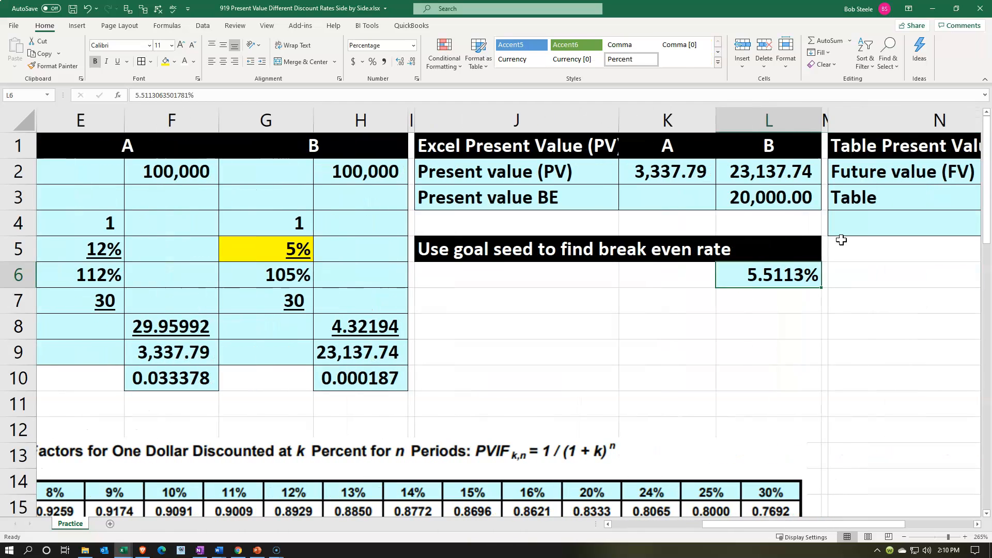
key(Up)
key(Up)
key(Right)
key(Up)
key(Left)
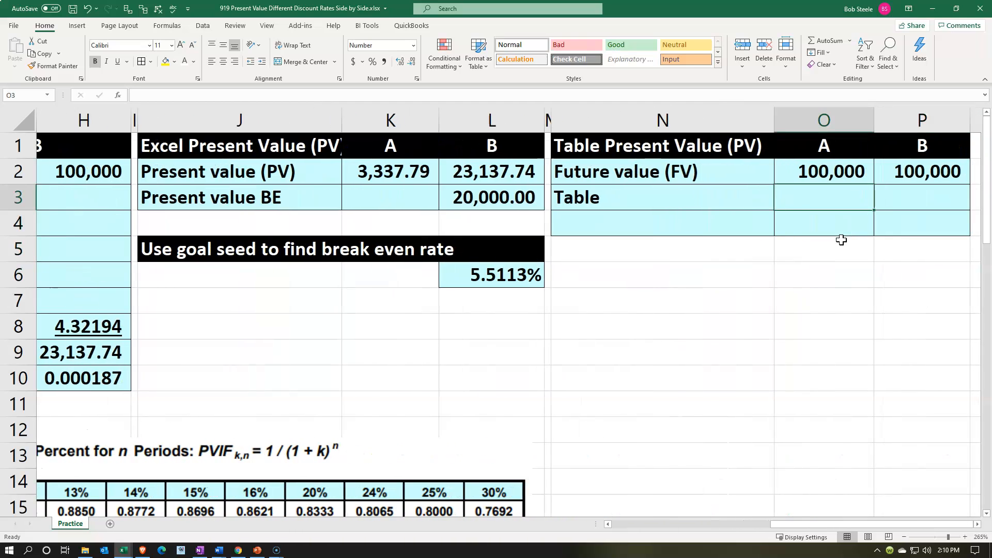
text(.043)
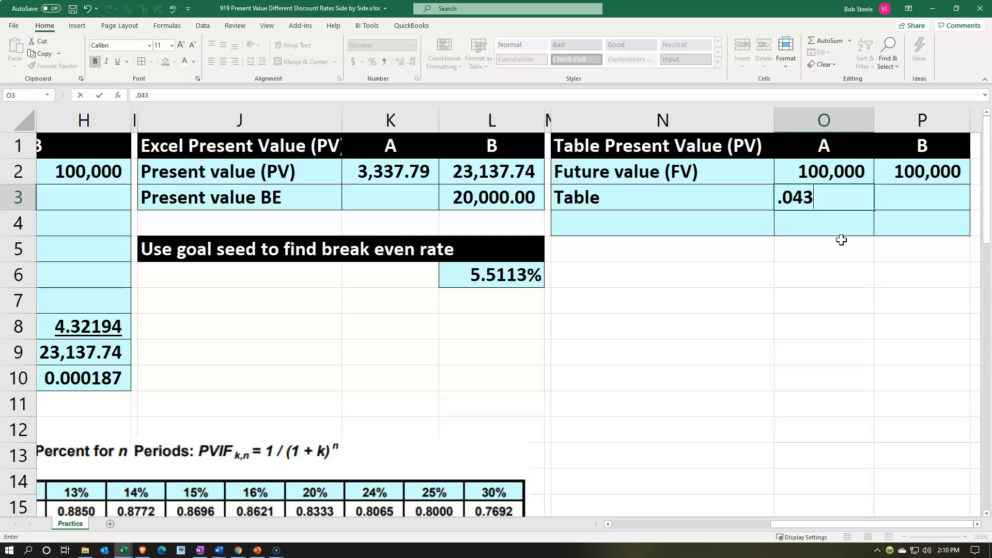
key(Return)
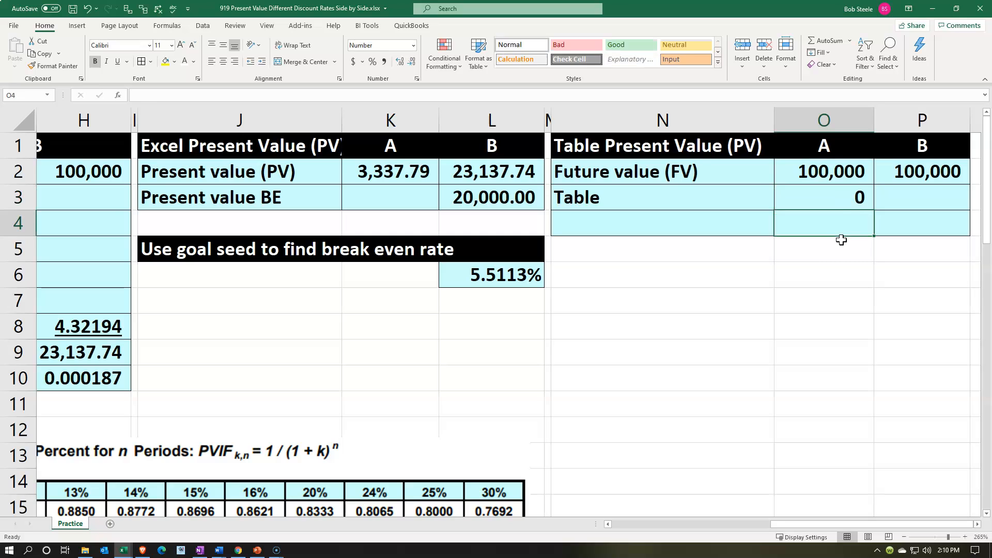
click(852, 196)
text(.0334)
key(Return)
Show A's table factor in O3 with four decimals and underline it.
click(853, 197)
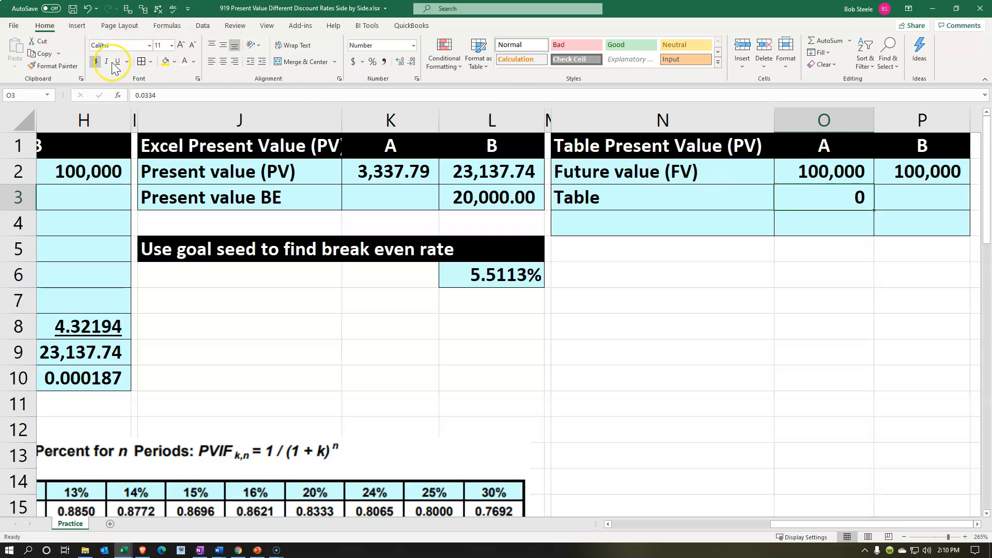
click(401, 61)
click(401, 62)
click(118, 61)
Calculate A's present value in O4 with =O2*O3 and show it with two decimals.
click(806, 225)
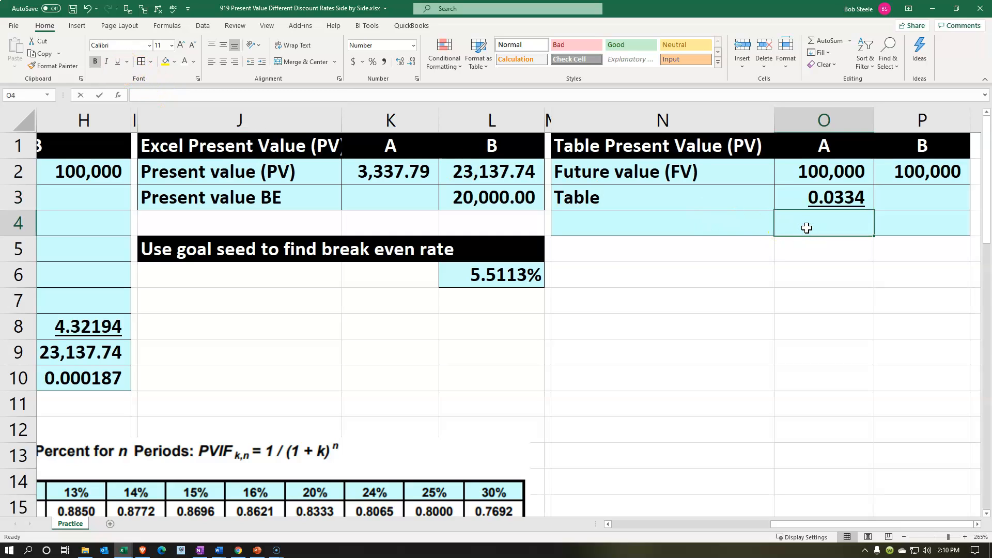
text(=)
key(Up)
key(Up)
text(*)
key(Up)
key(Return)
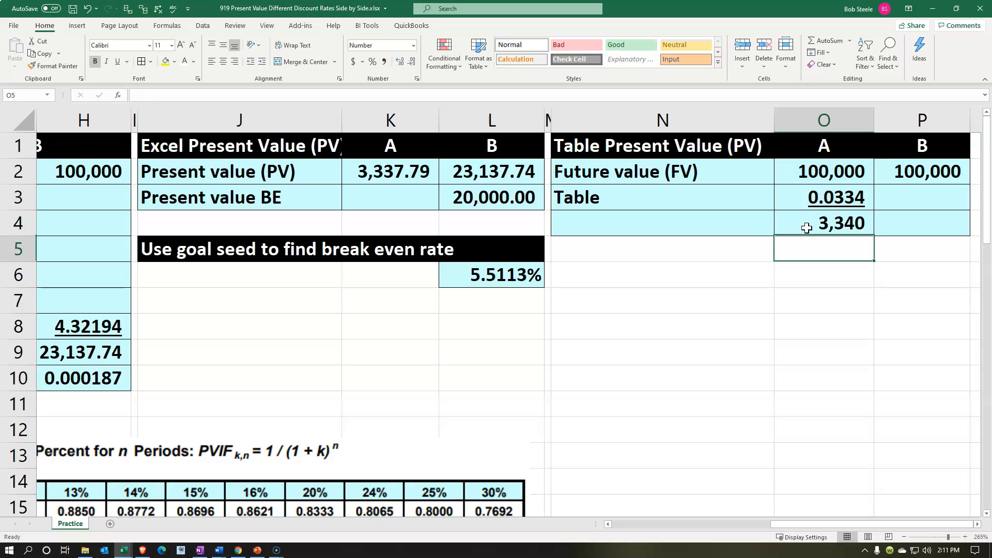
click(807, 228)
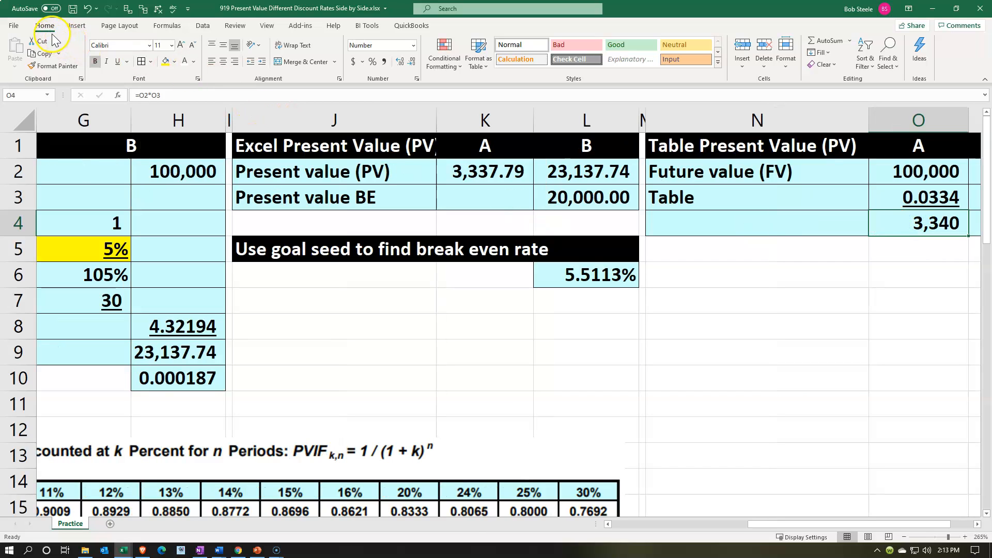
click(400, 62)
click(400, 62)
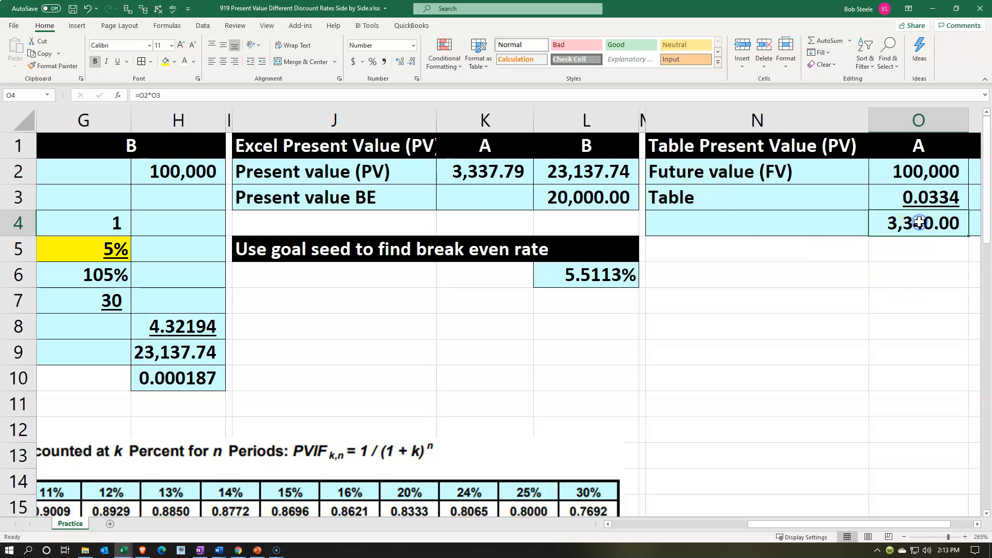
Compare A's table-based result with the PV function in K2, and the table factor in O3 with the ratio in F10.
click(518, 177)
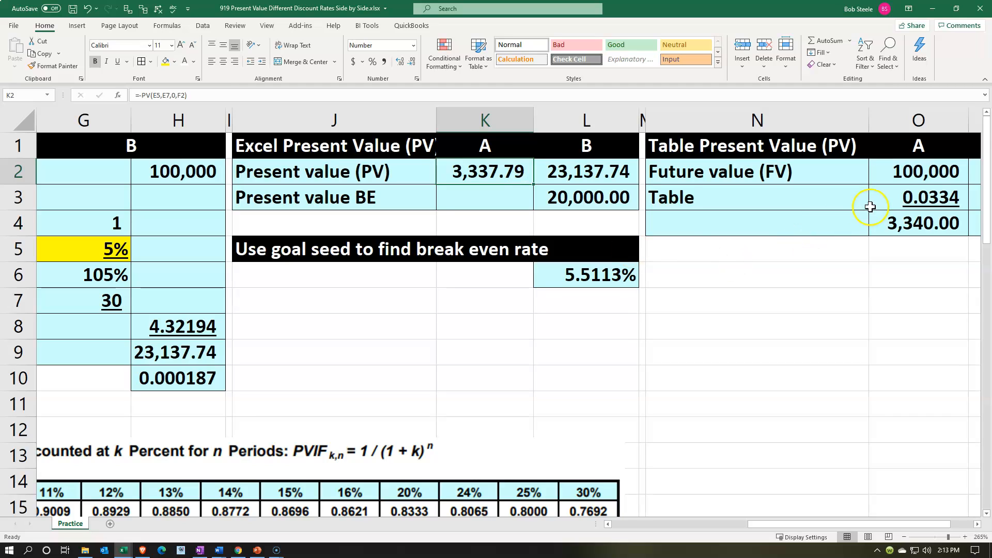
click(912, 199)
drag(867, 526, 799, 526)
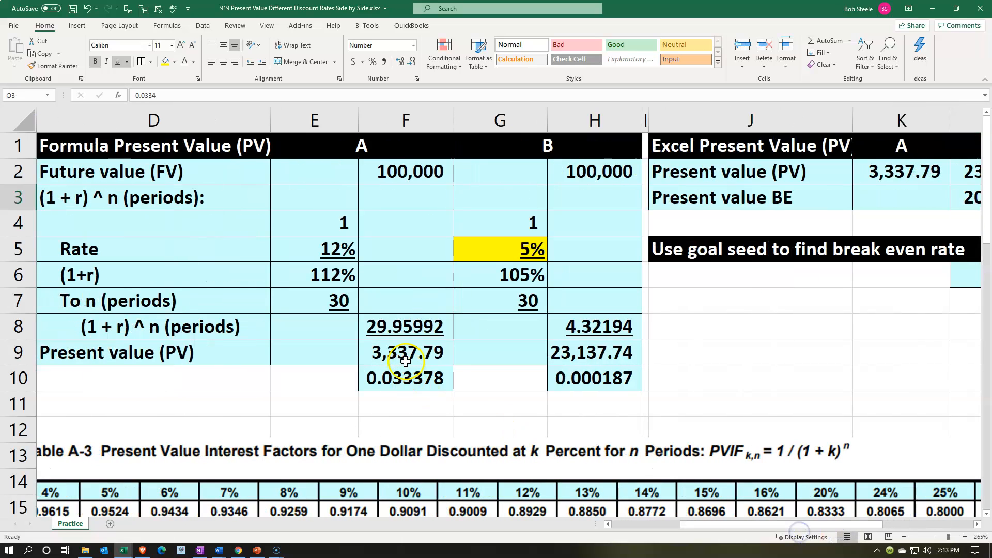
click(418, 387)
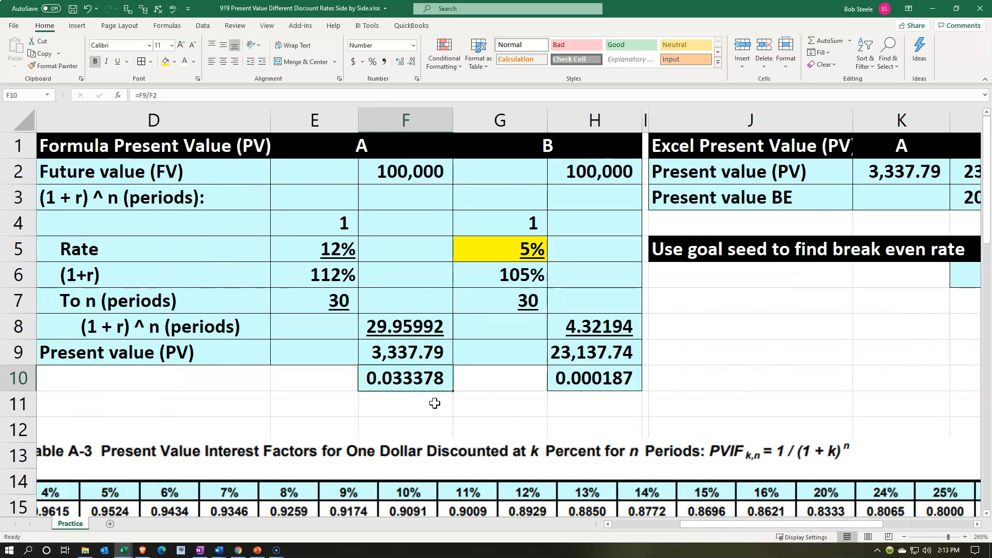
click(804, 241)
key(Right)
key(Right)
key(Right)
key(Right)
key(Right)
key(Right)
key(Right)
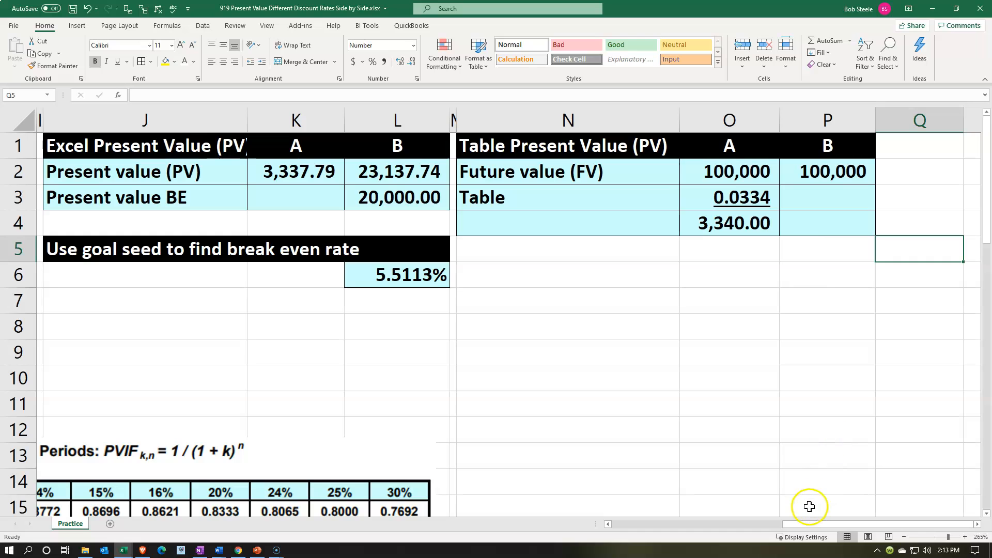
Look up the present value factor for 5% and 30 periods in Table A-3.
drag(788, 524, 554, 523)
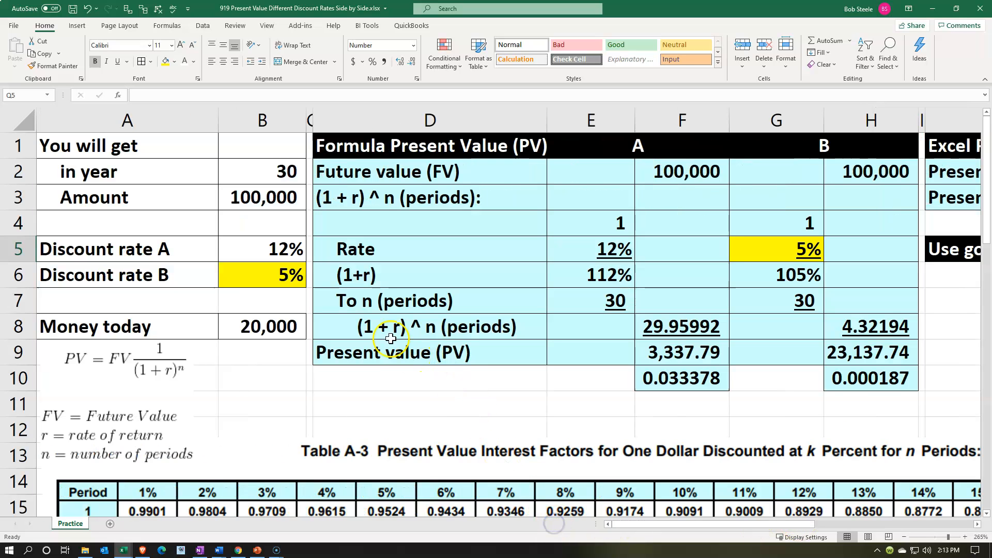
scroll(389, 338, down, 3)
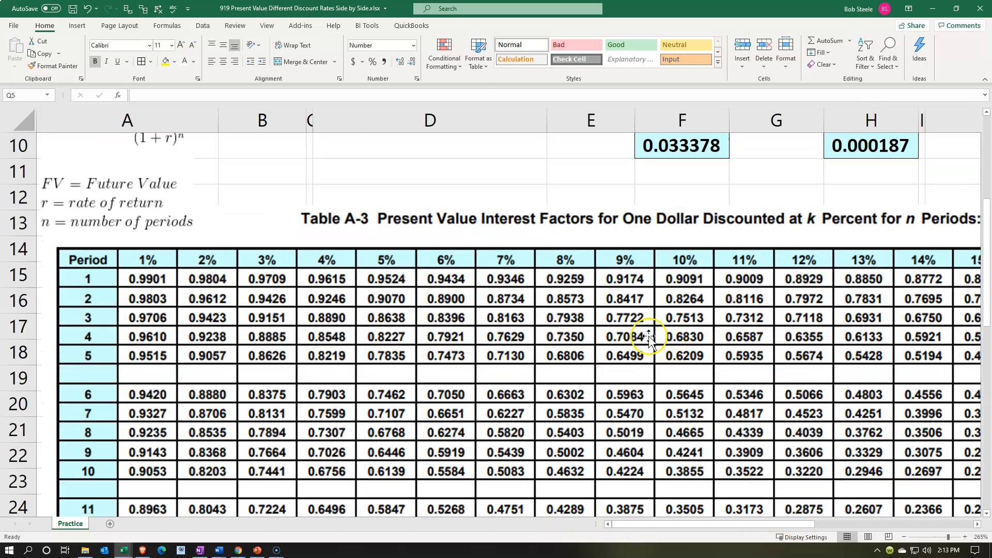
scroll(389, 289, down, 1)
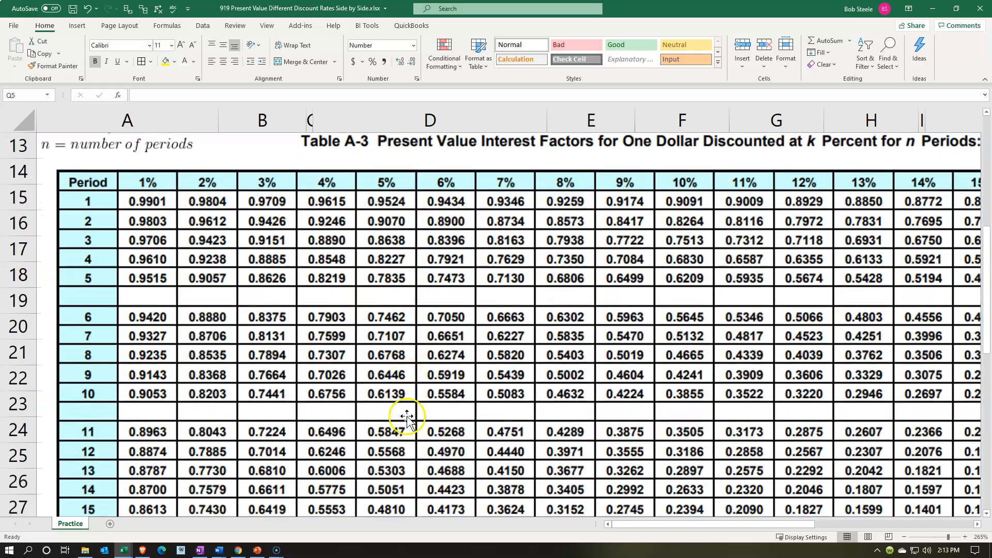
scroll(396, 416, down, 1)
scroll(398, 443, down, 2)
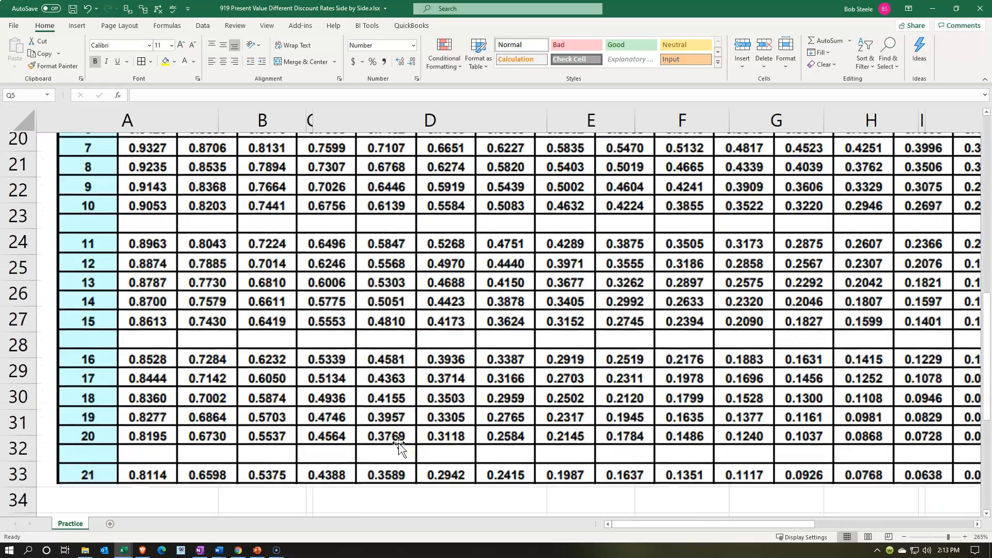
scroll(399, 444, down, 1)
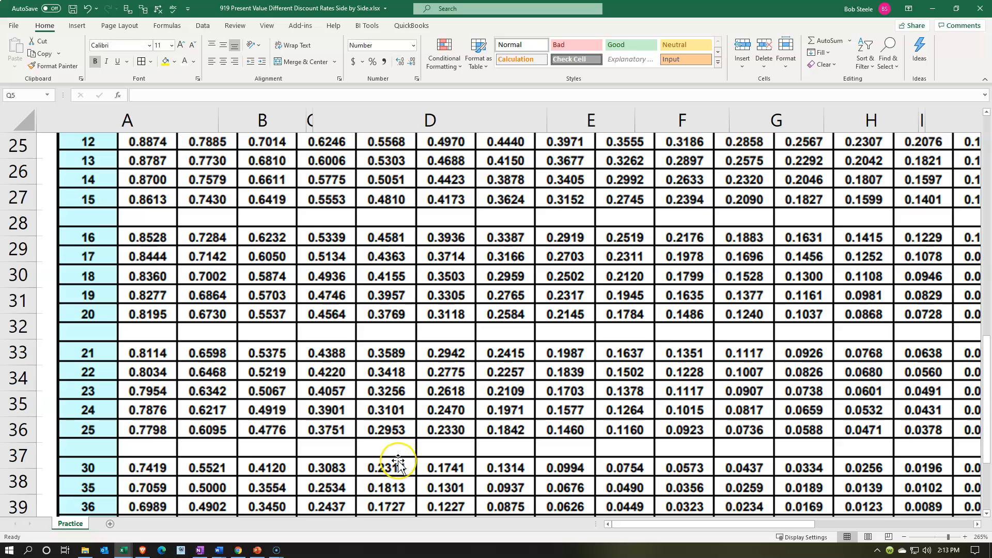
scroll(405, 456, up, 8)
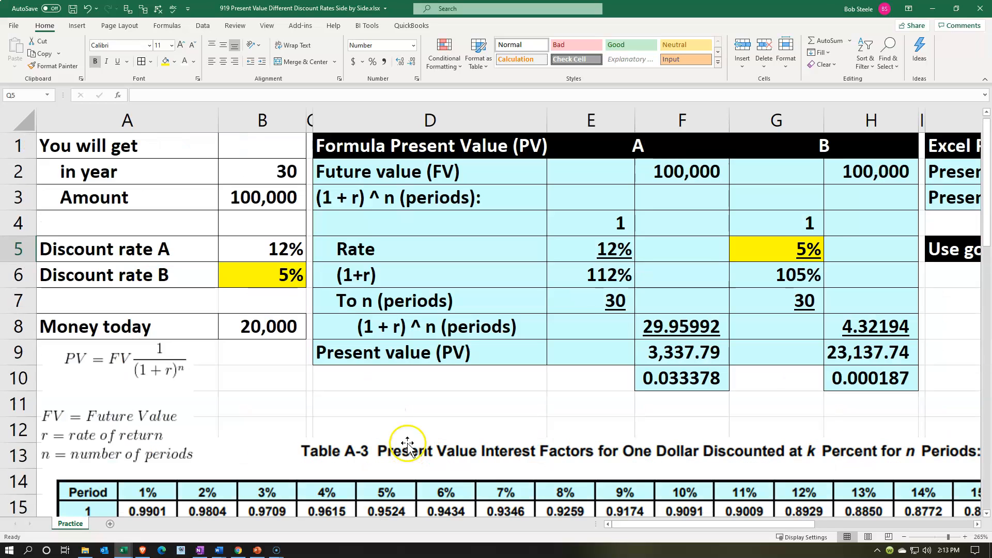
Enter the table factor 0.2314 for B in P3.
click(772, 232)
key(Right)
key(Right)
key(Right)
key(Right)
key(Right)
key(Right)
key(Right)
key(Right)
key(Right)
key(Right)
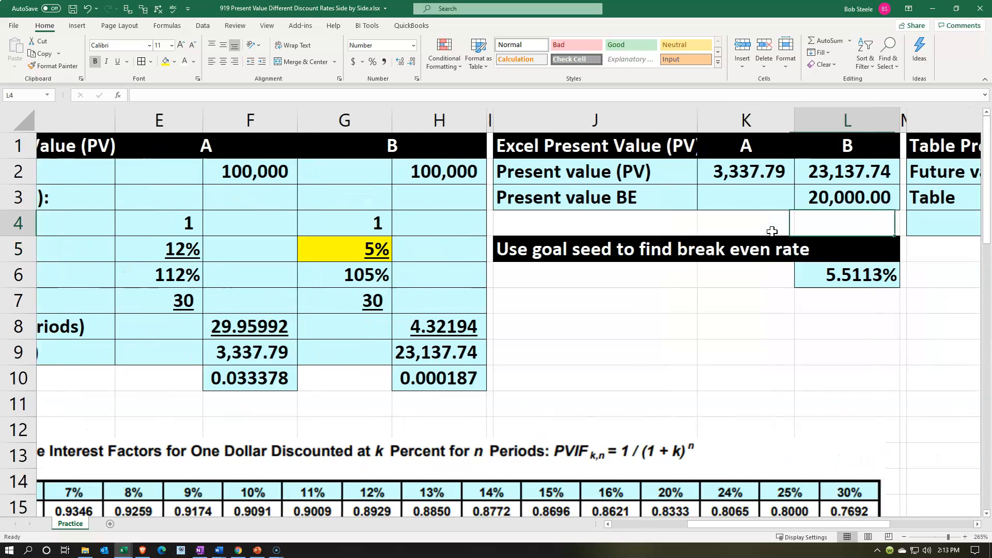
key(Up)
key(Left)
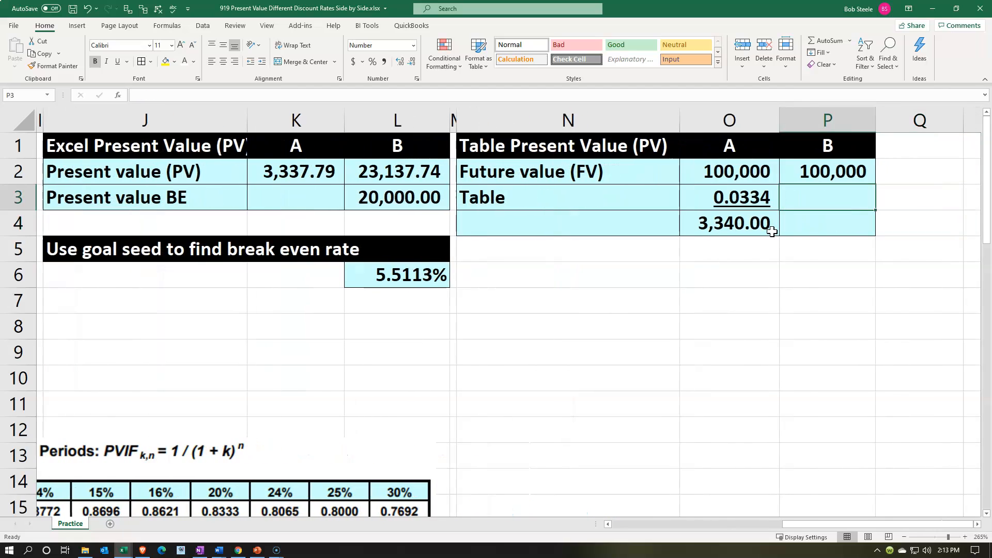
text(.2314)
key(Return)
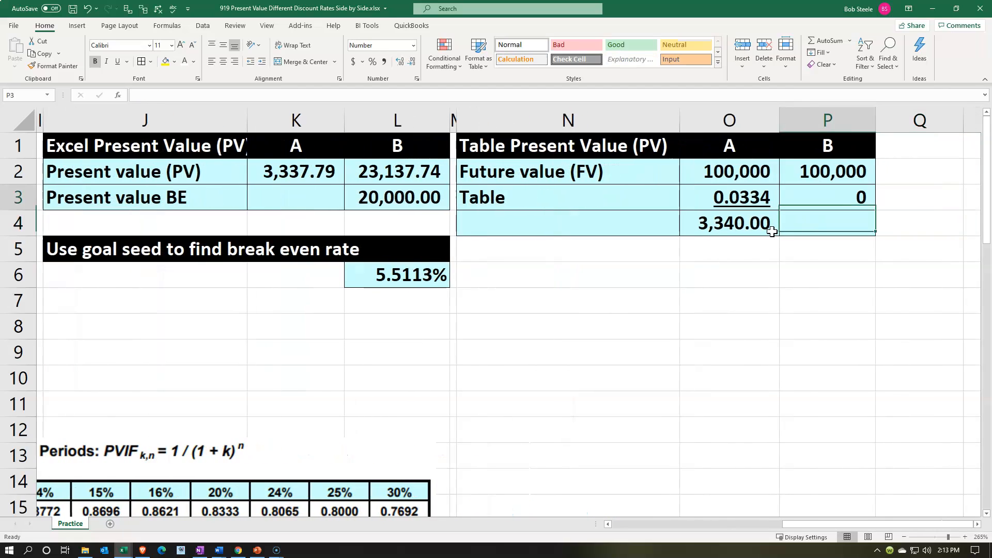
Copy the formatting of A's factor and present value cells O3:O4 onto P3:P4 for B.
click(757, 199)
drag(757, 199, 755, 215)
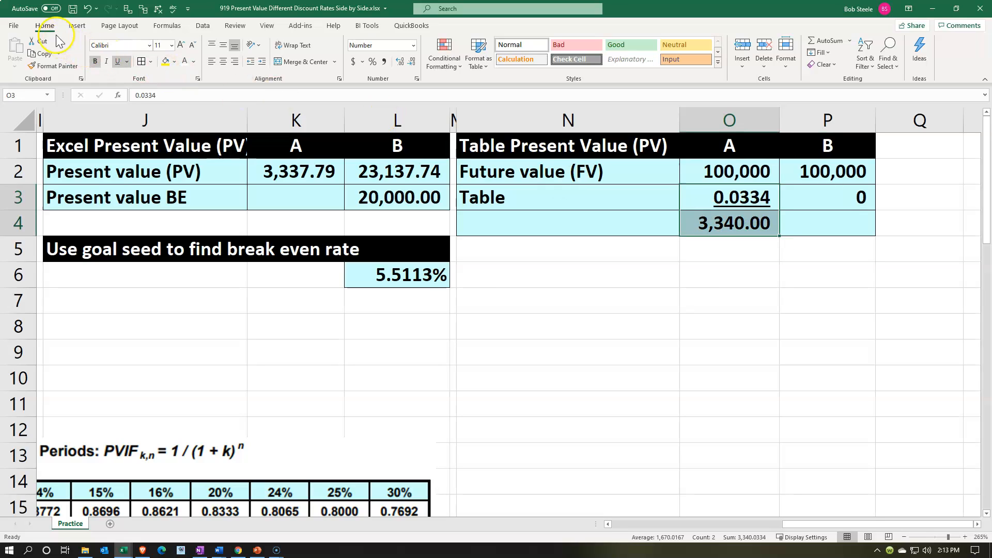
click(60, 66)
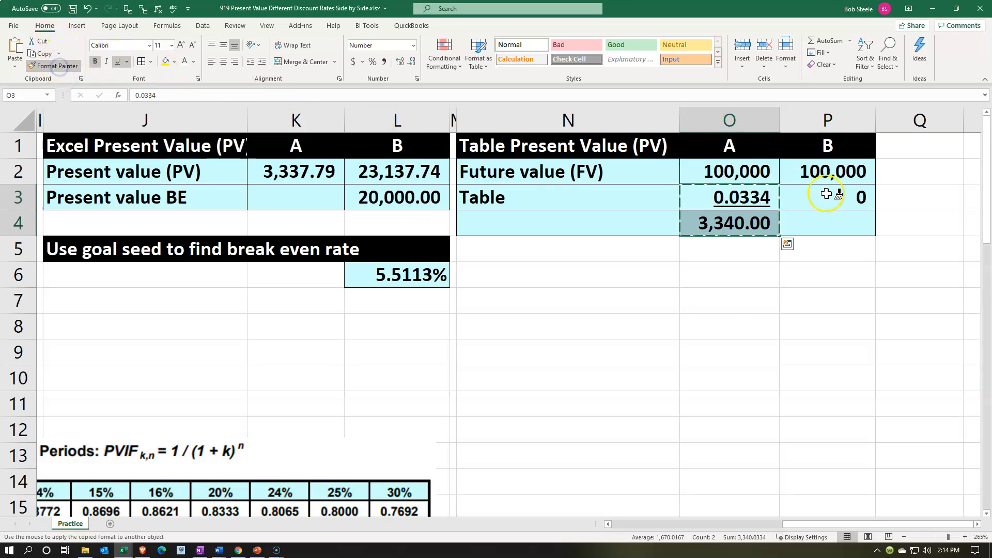
drag(841, 197, 839, 216)
Calculate B's present value in P4 with =P2*P3.
click(843, 217)
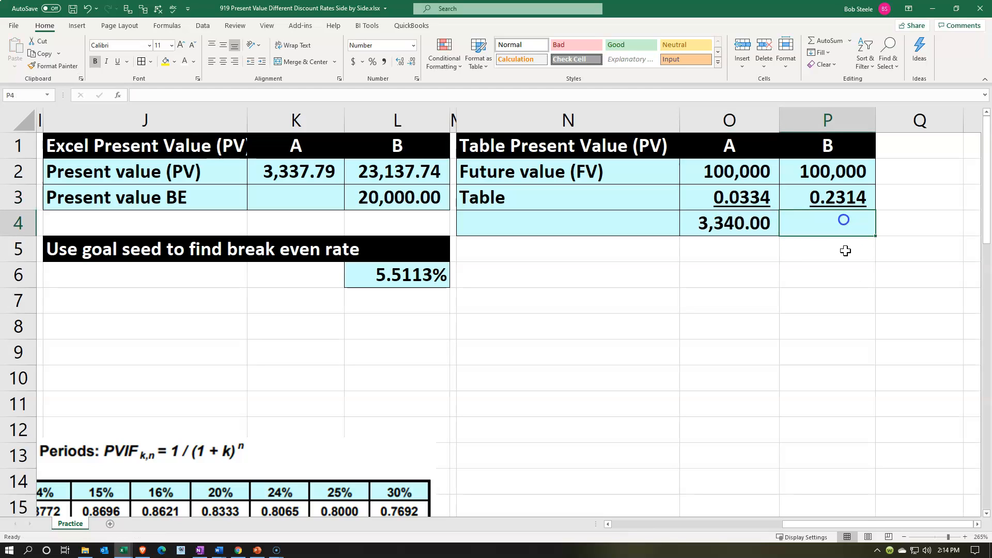
text(=)
key(Up)
key(Up)
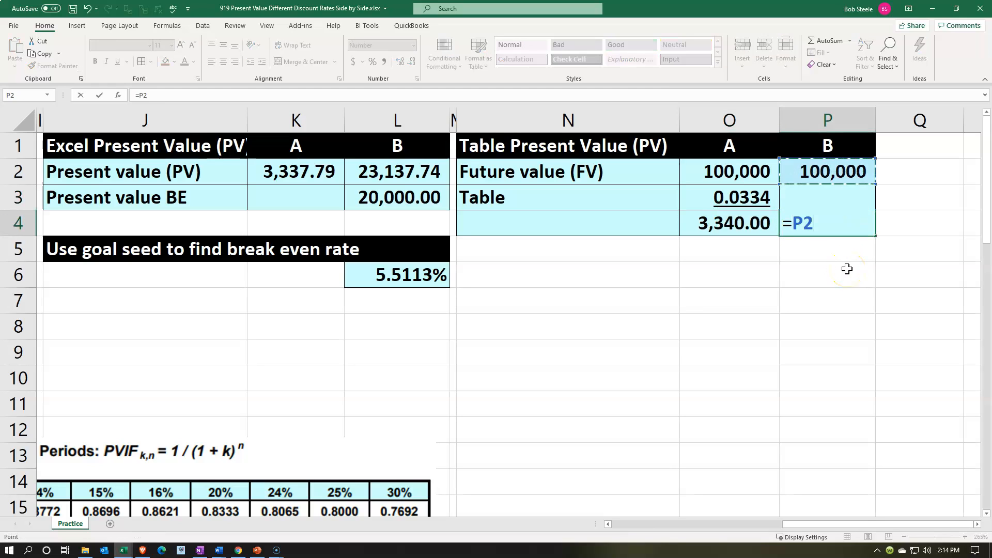
text(*)
key(Up)
key(Return)
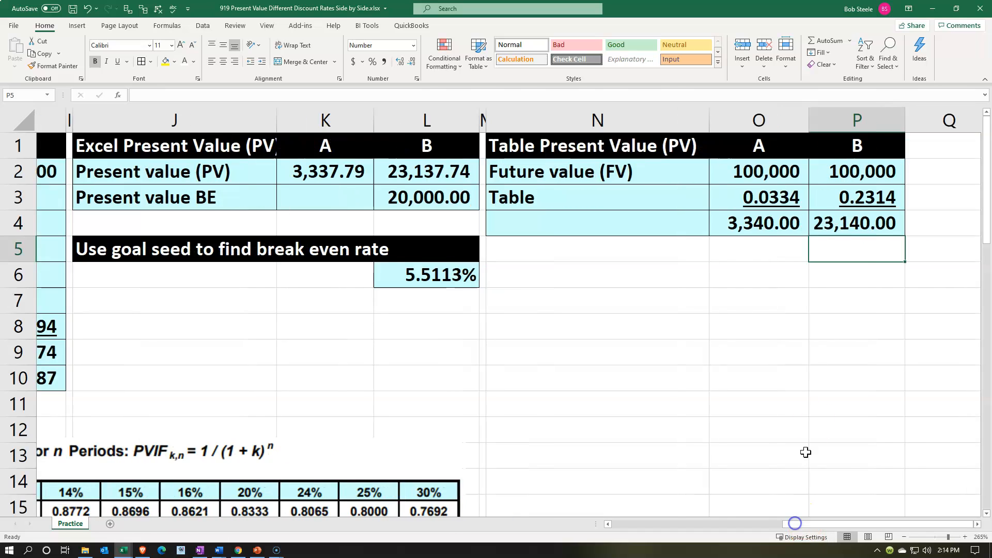
Replace the formula in H10 with =H9/H2 to compute B's present value factor.
key(Up)
key(Up)
drag(832, 532, 663, 529)
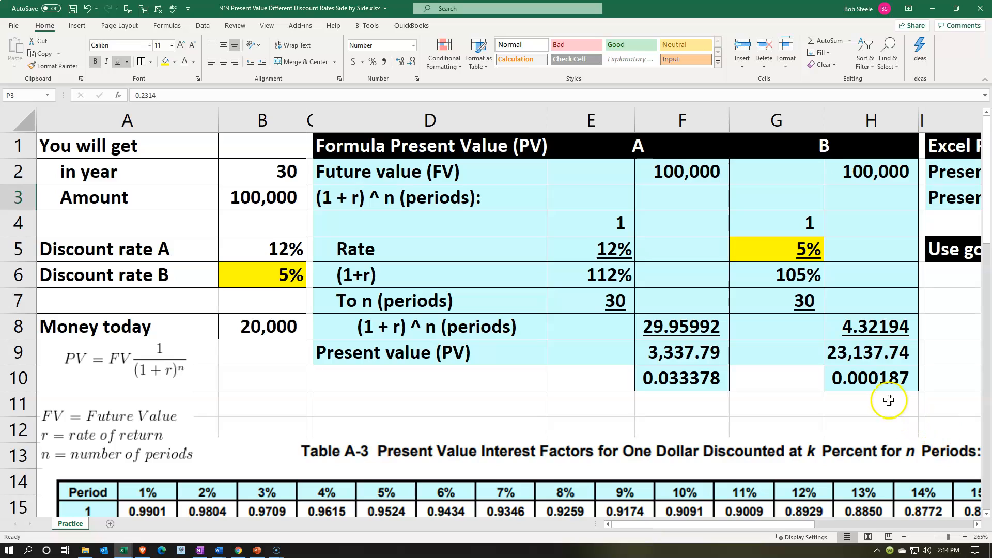
click(877, 383)
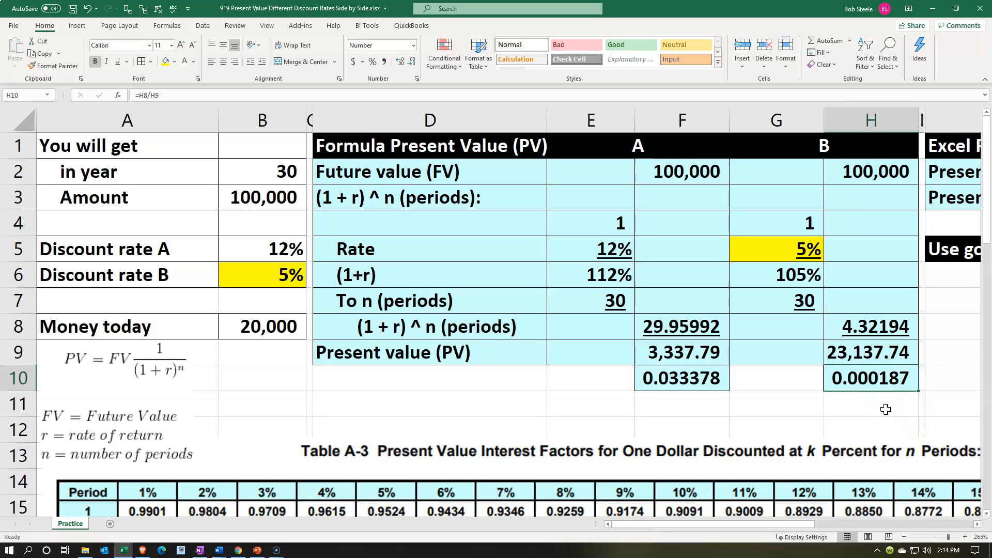
click(879, 381)
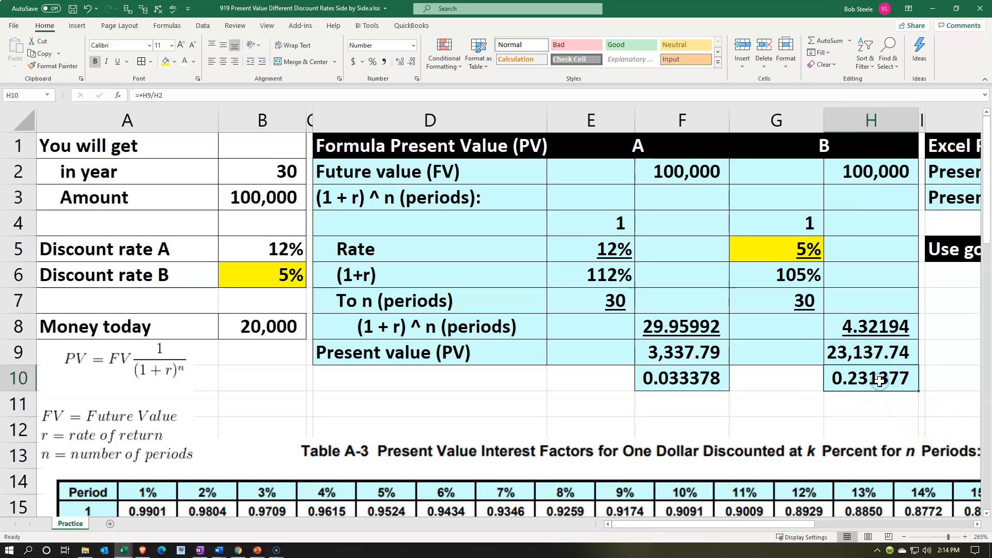
key(Delete)
text(=)
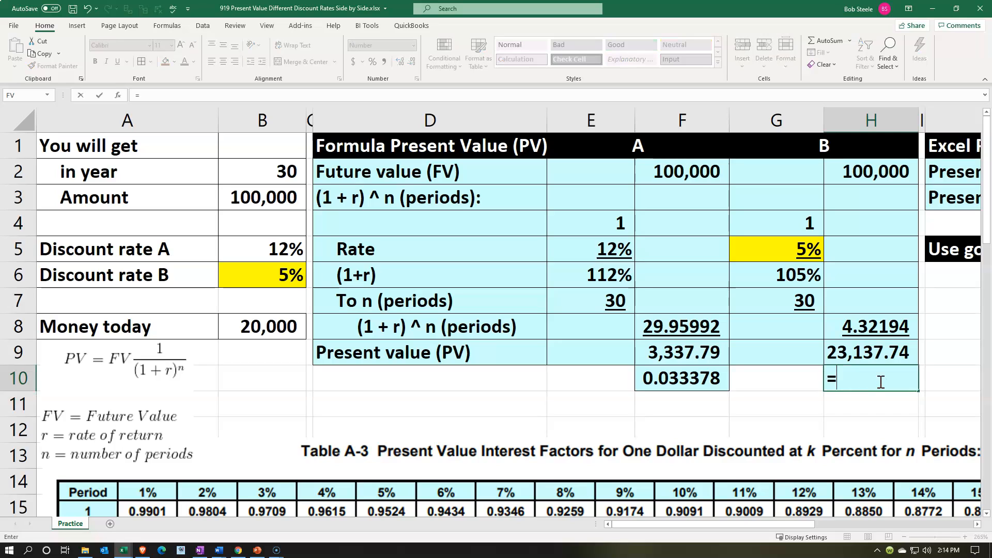
key(Up)
text(/)
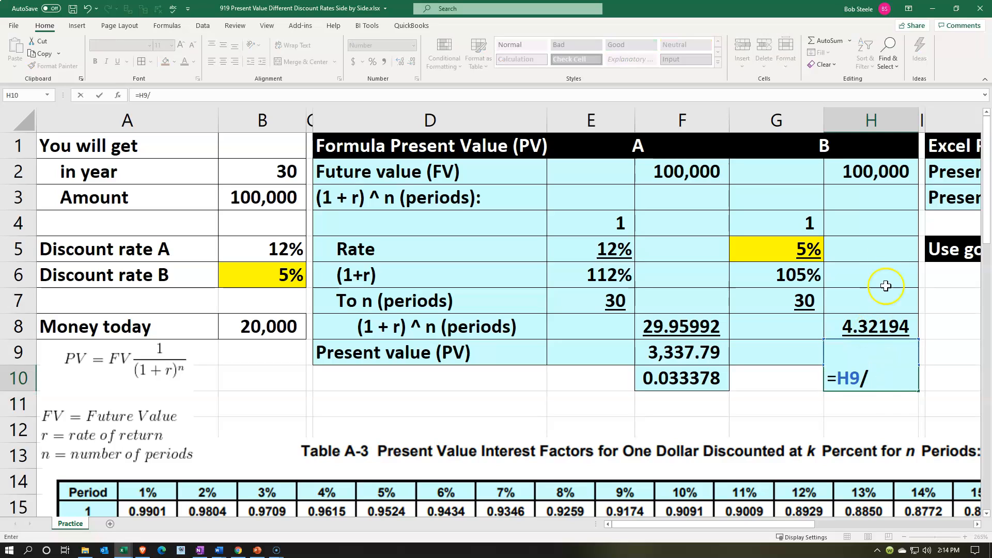
click(873, 179)
click(875, 395)
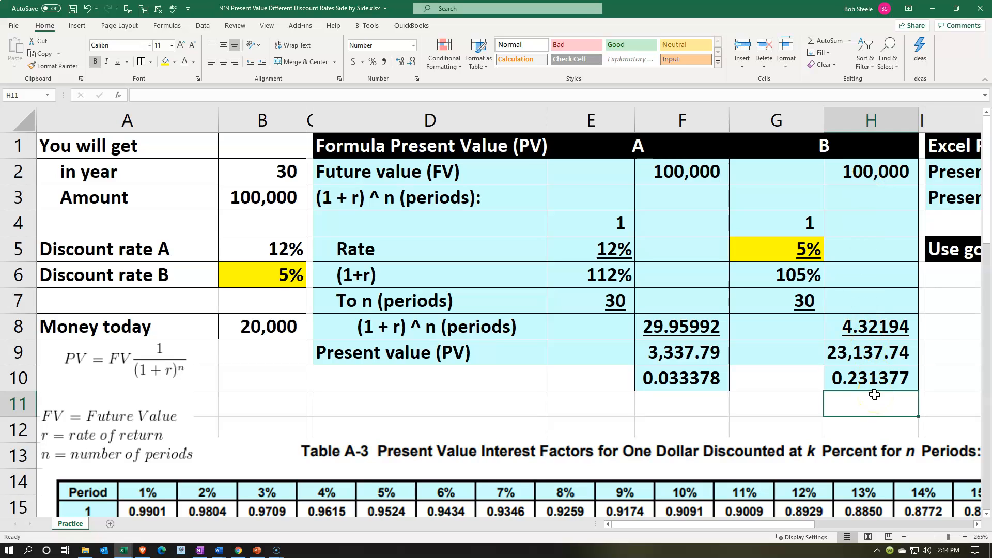
Compare B's table factor in P3 with the calculated factor in H10.
click(955, 321)
key(Right)
key(Right)
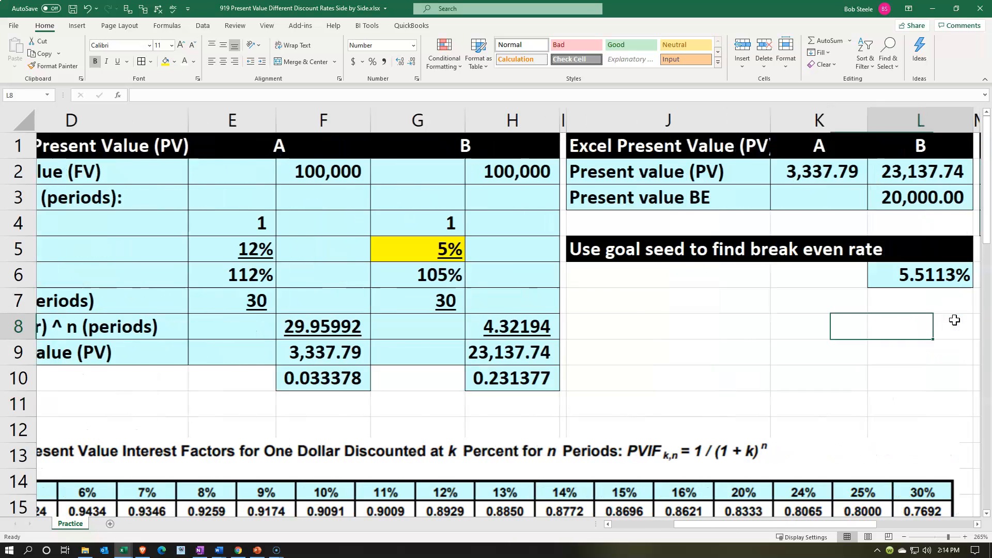
key(Right)
key(Right)
key(Right)
key(Right)
key(Right)
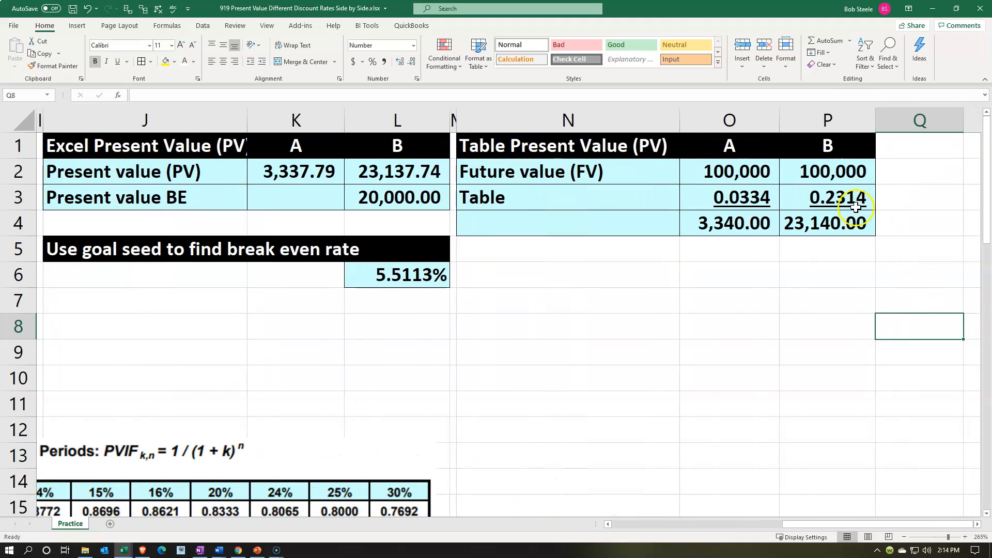
click(855, 207)
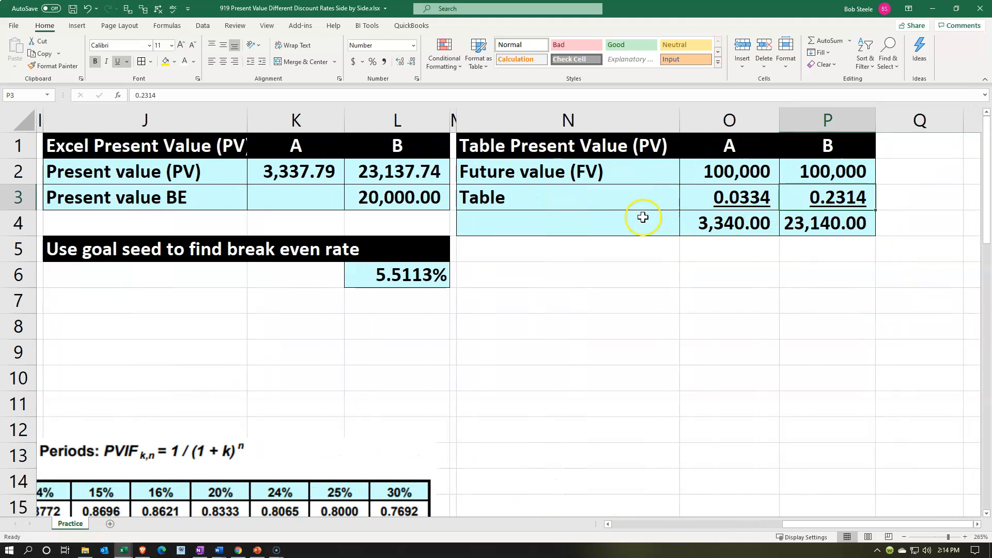
Label the result row of the table method in N4 as Present value (PV).
click(620, 222)
text(PRese)
key(BackSpace)
key(BackSpace)
key(BackSpace)
key(BackSpace)
text(resent)
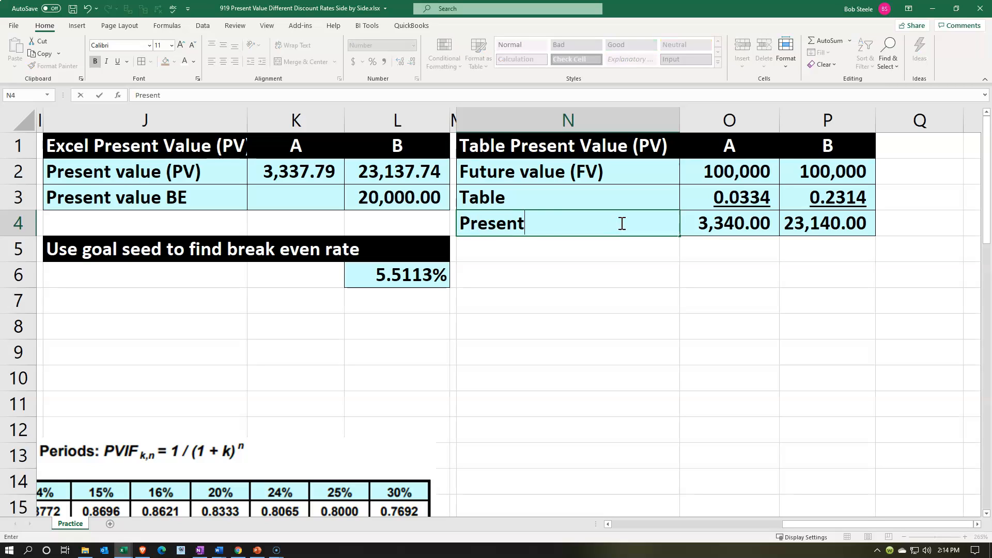
text( value (PV)
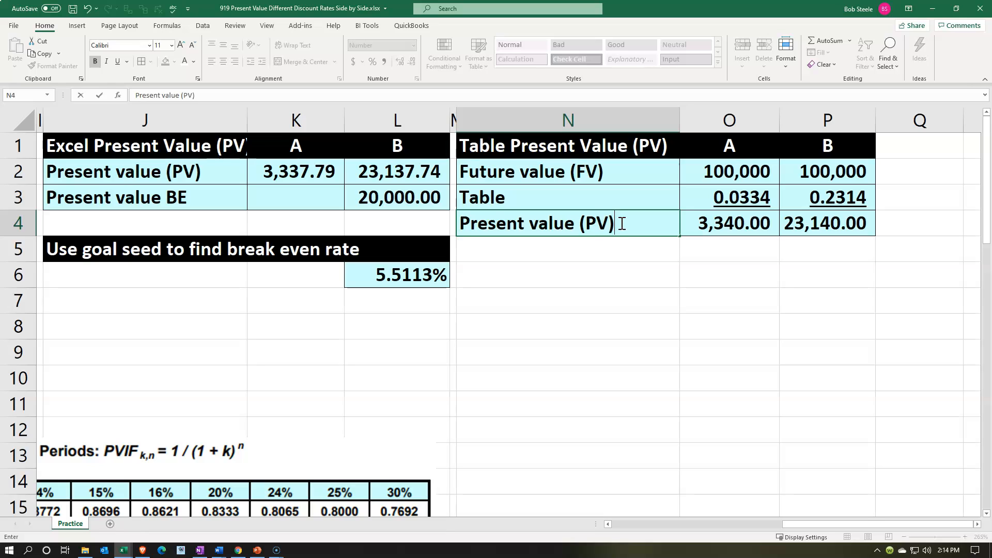
key(Return)
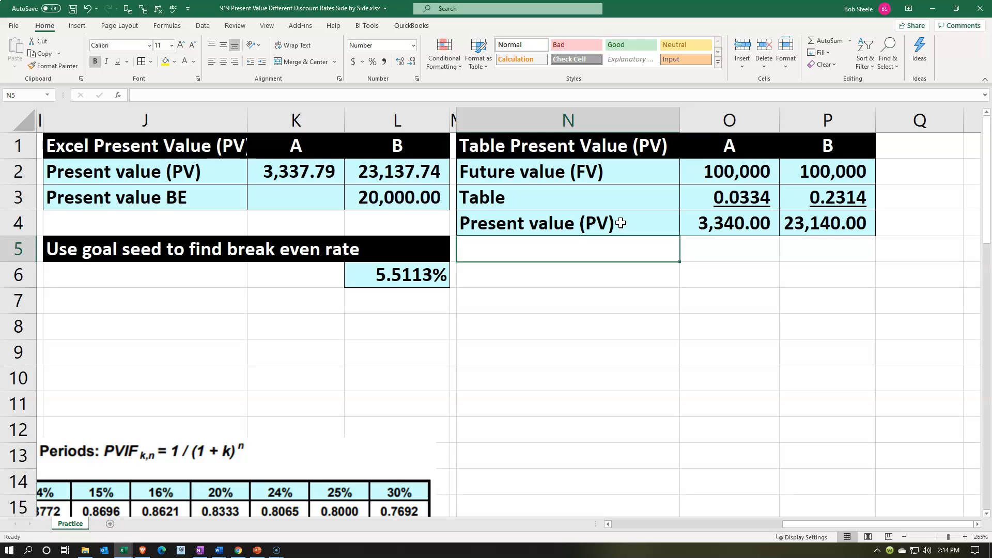
Return to the input data and select the discount rate A value in B5 for review.
key(Left)
key(Left)
key(Left)
key(Left)
key(Left)
key(Left)
key(Left)
key(Left)
key(Left)
key(Left)
key(Left)
key(Left)
key(Left)
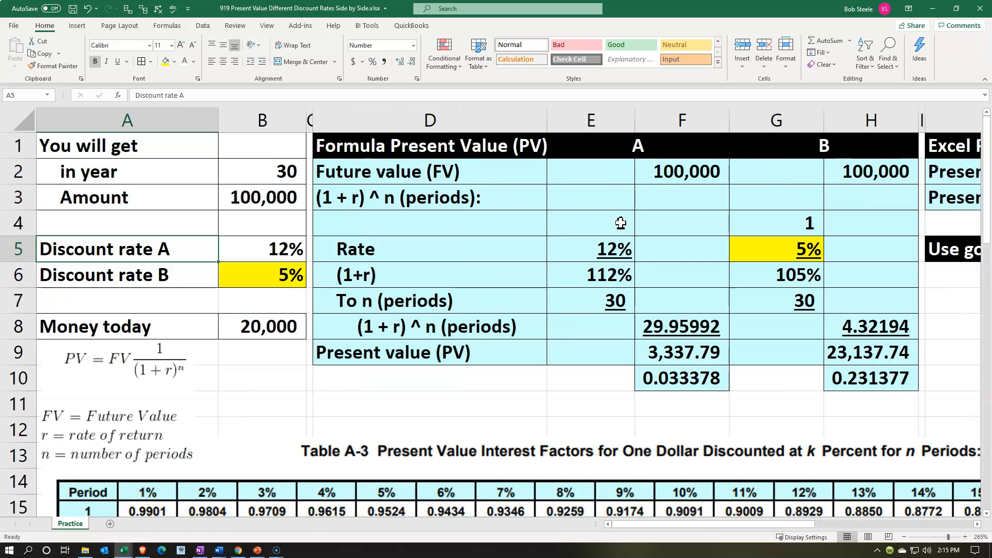
click(265, 258)
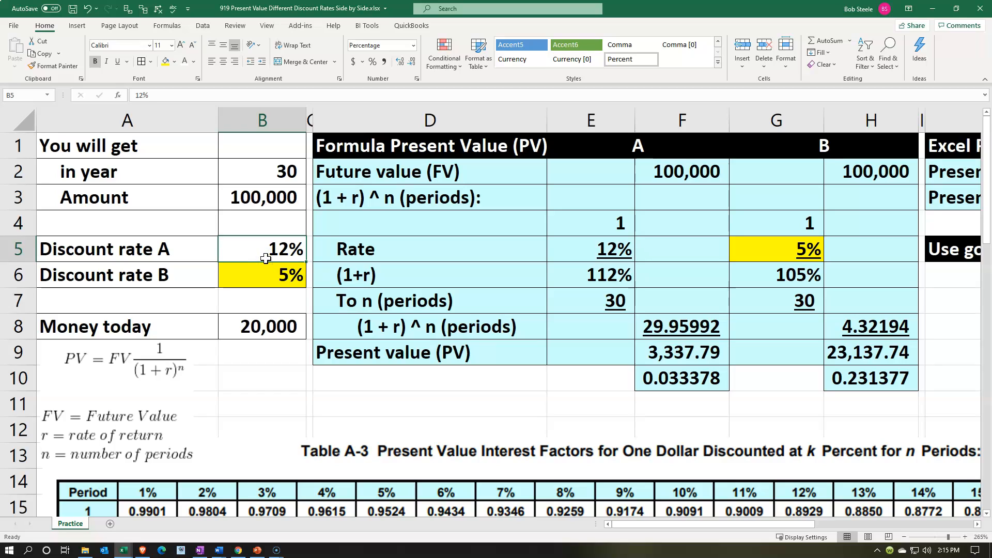